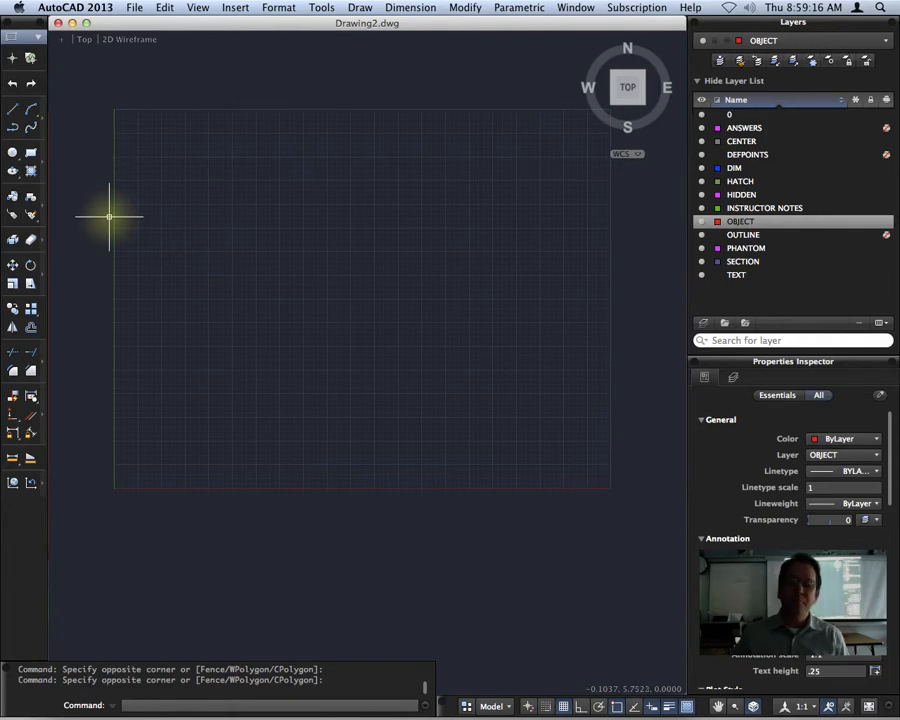
Switch the current layer from OBJECT to layer 0 using the Layers dropdown.
click(792, 40)
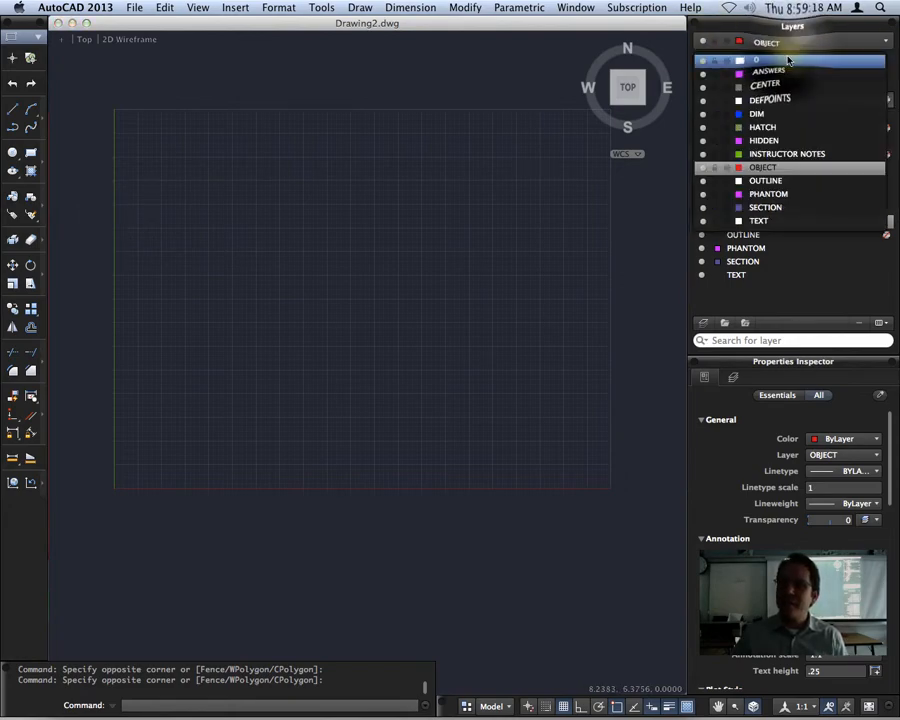
click(788, 60)
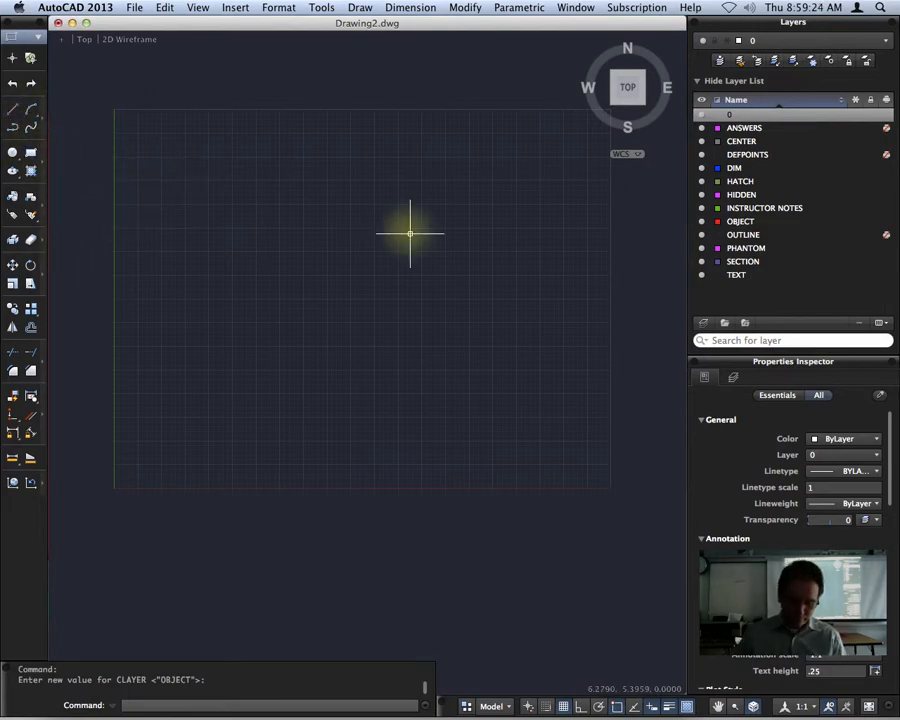
Draw a closed triangle with the Line tool, closing it with C.
click(12, 108)
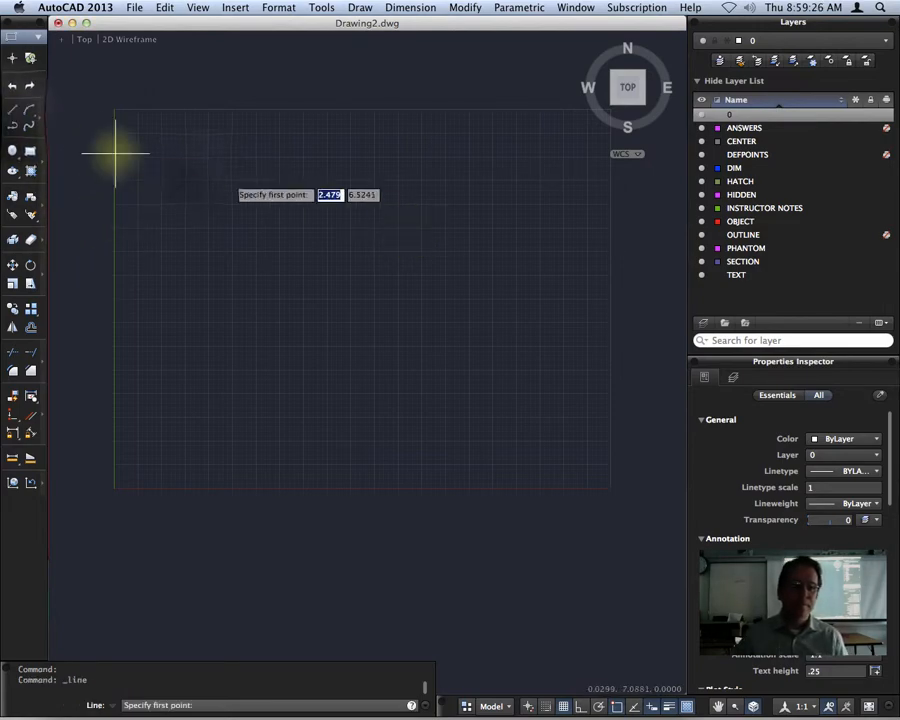
click(199, 166)
click(151, 265)
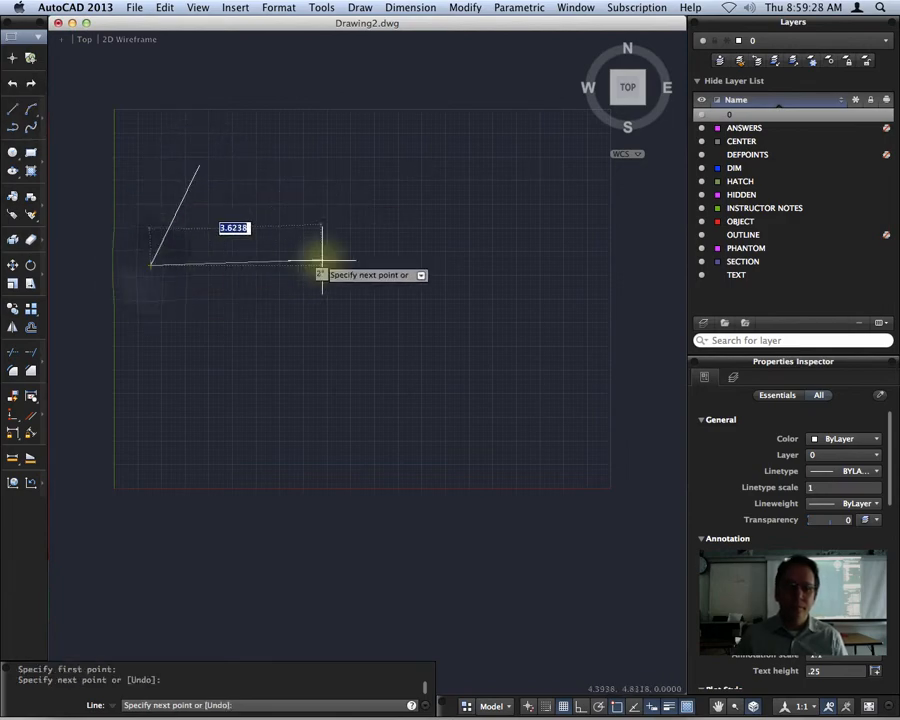
key(F8)
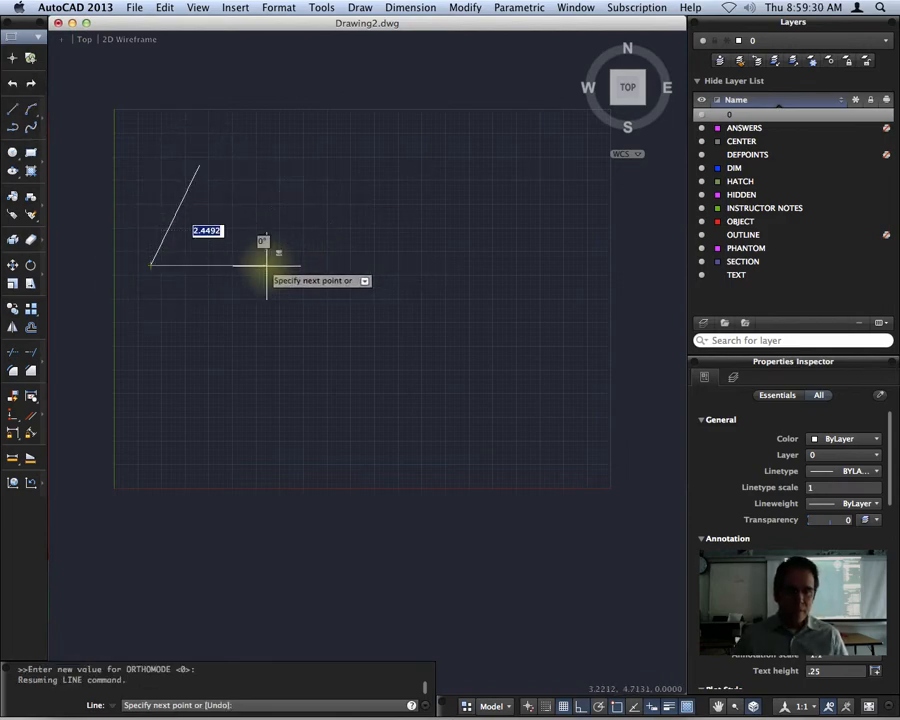
click(266, 266)
text(c)
key(Return)
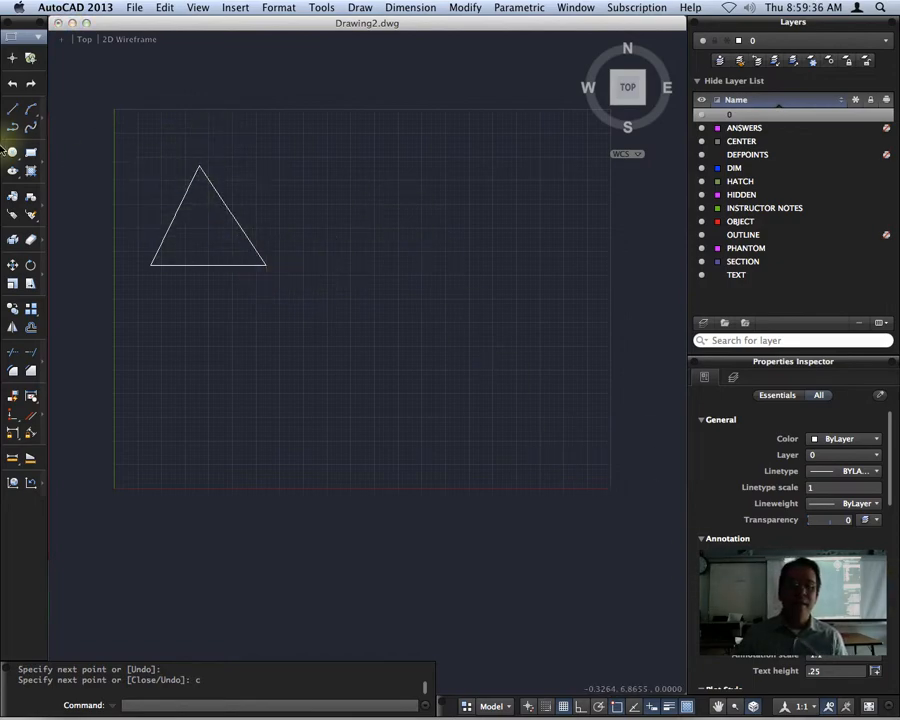
Draw a long vertical line just to the right of the triangle.
click(12, 108)
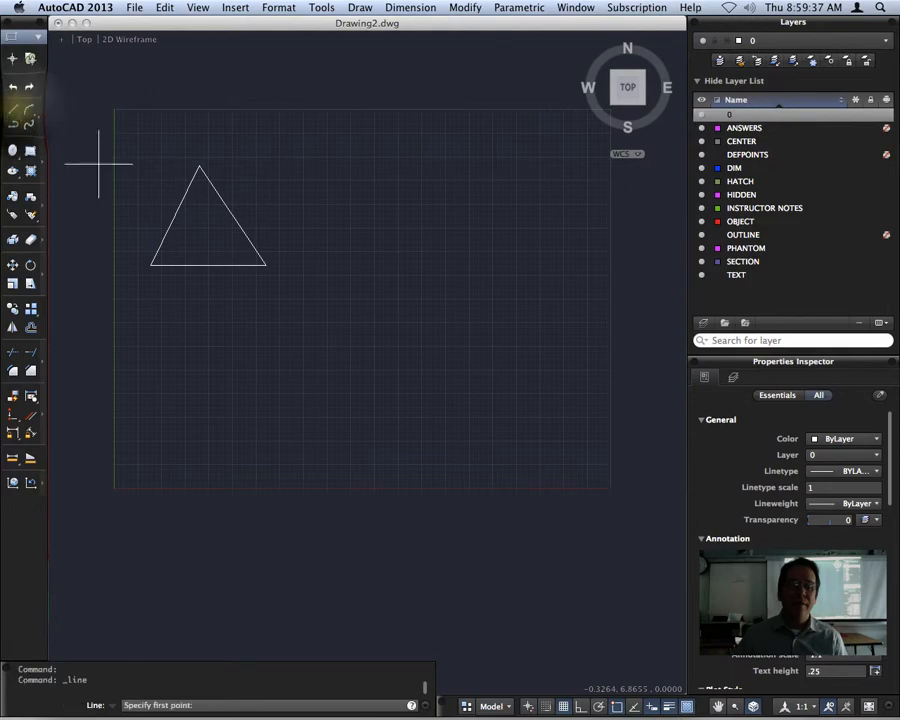
click(280, 130)
key(F8)
click(267, 364)
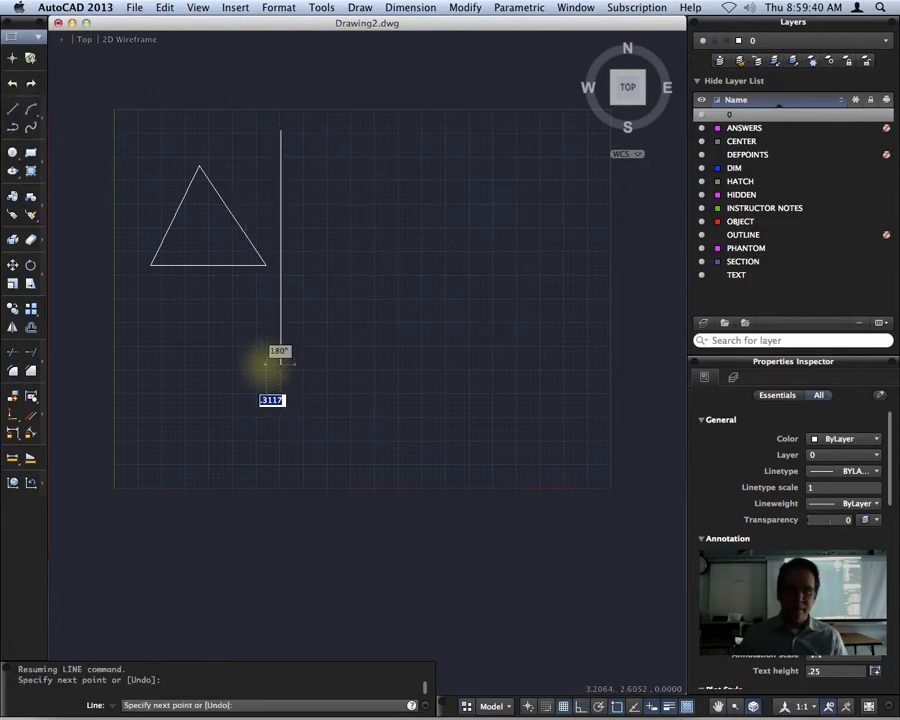
key(Return)
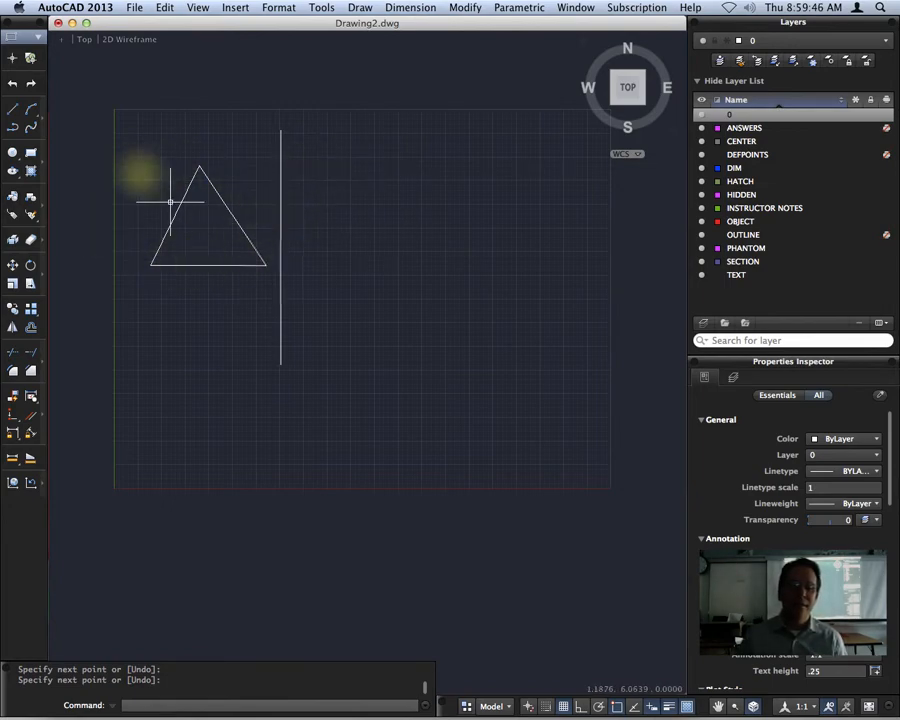
click(272, 271)
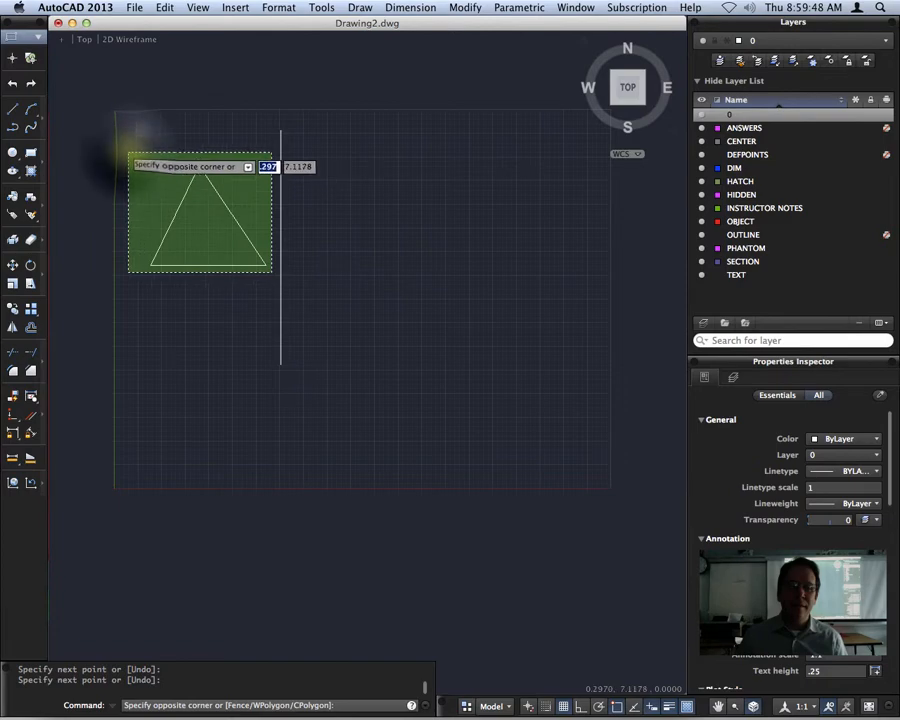
Mirror the triangle across the vertical line's two endpoints, keeping the original.
click(129, 143)
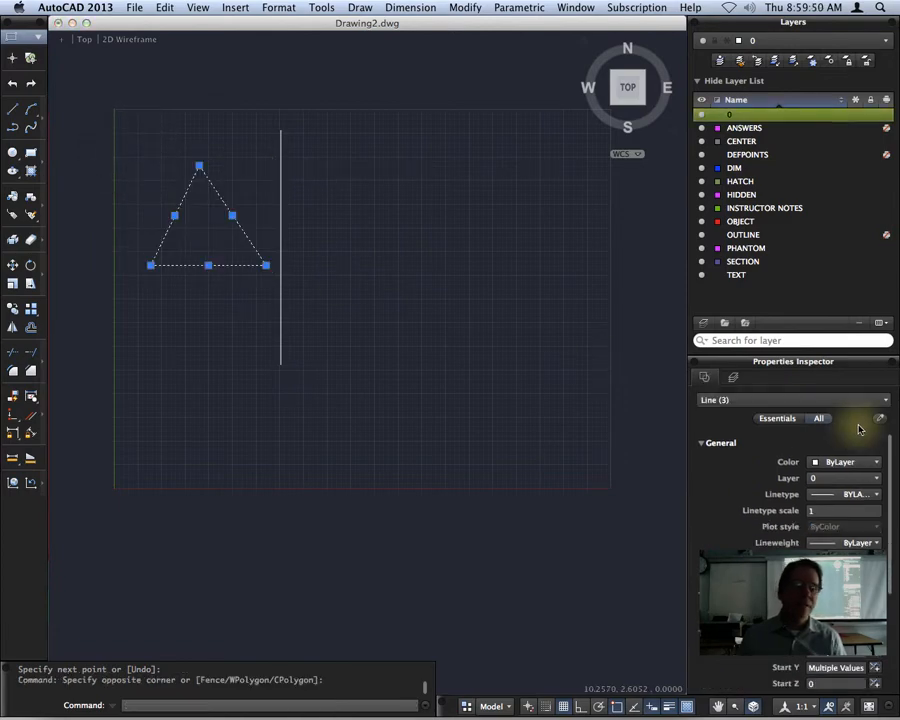
text(m)
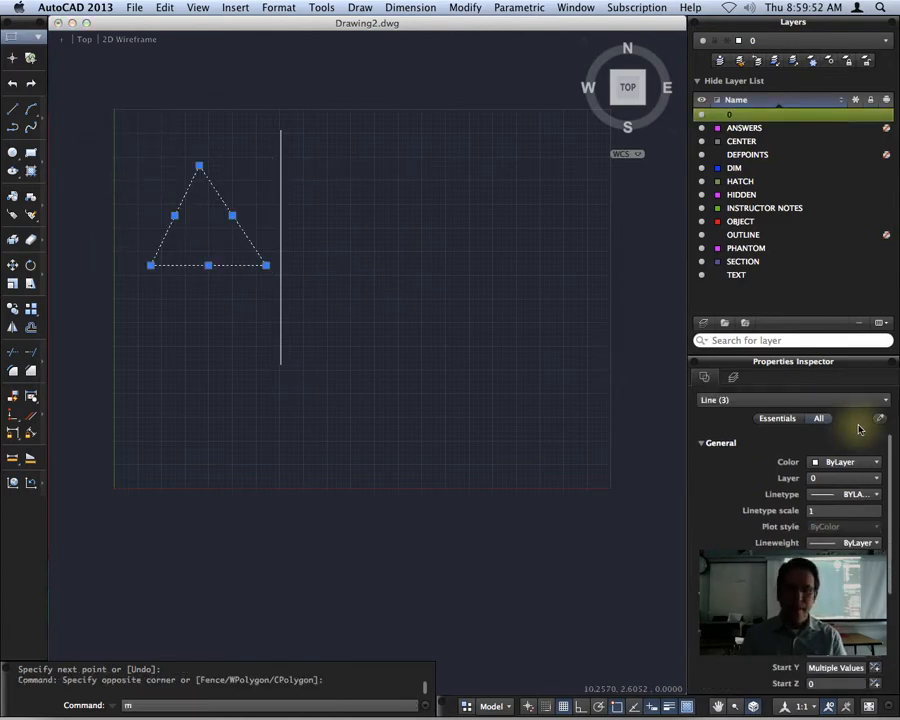
text(i)
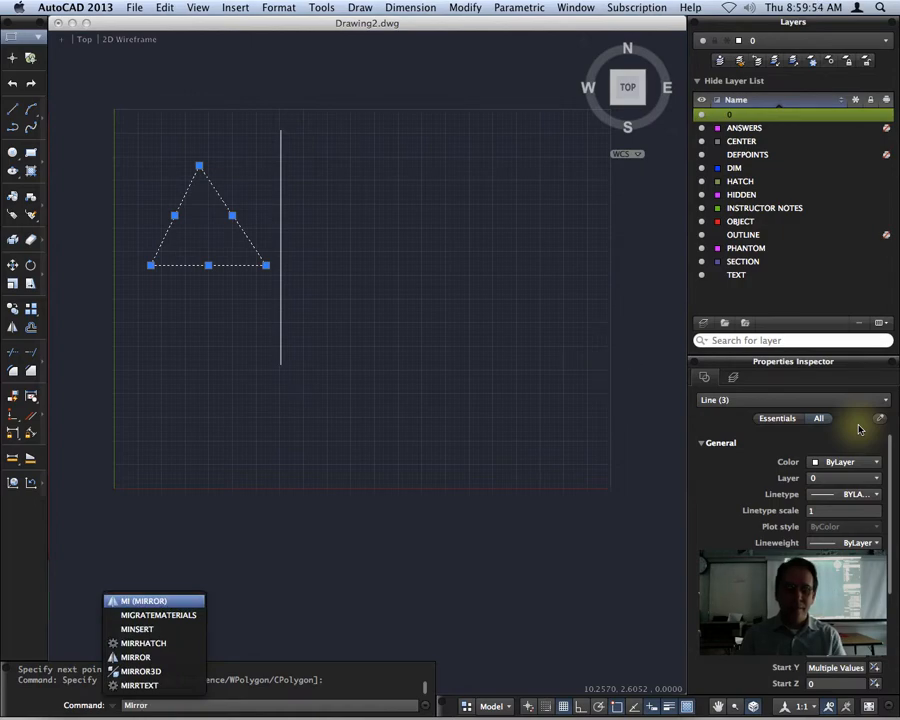
text(rror)
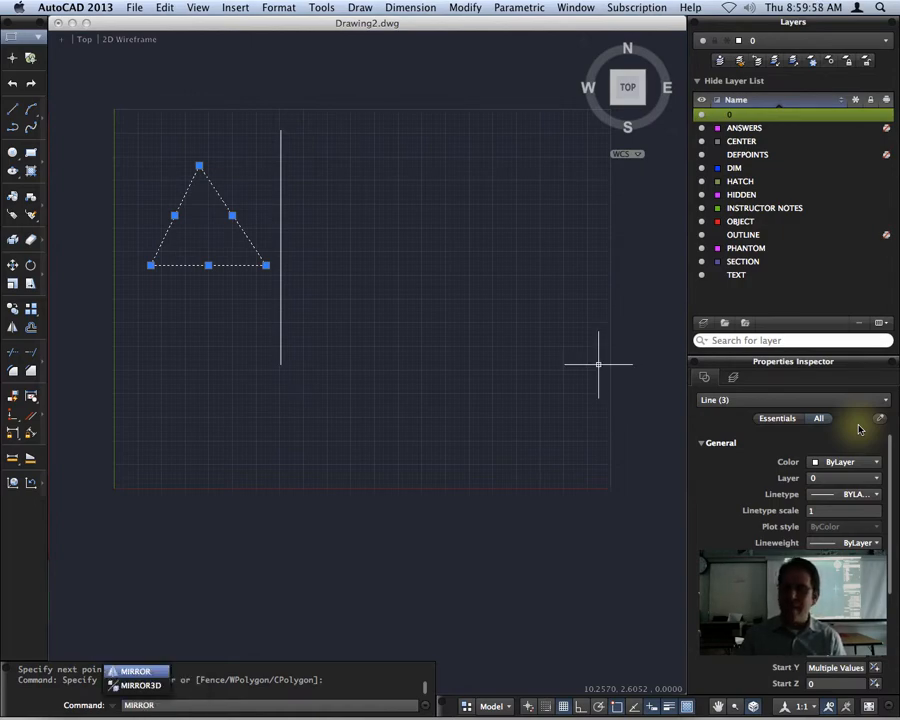
key(Return)
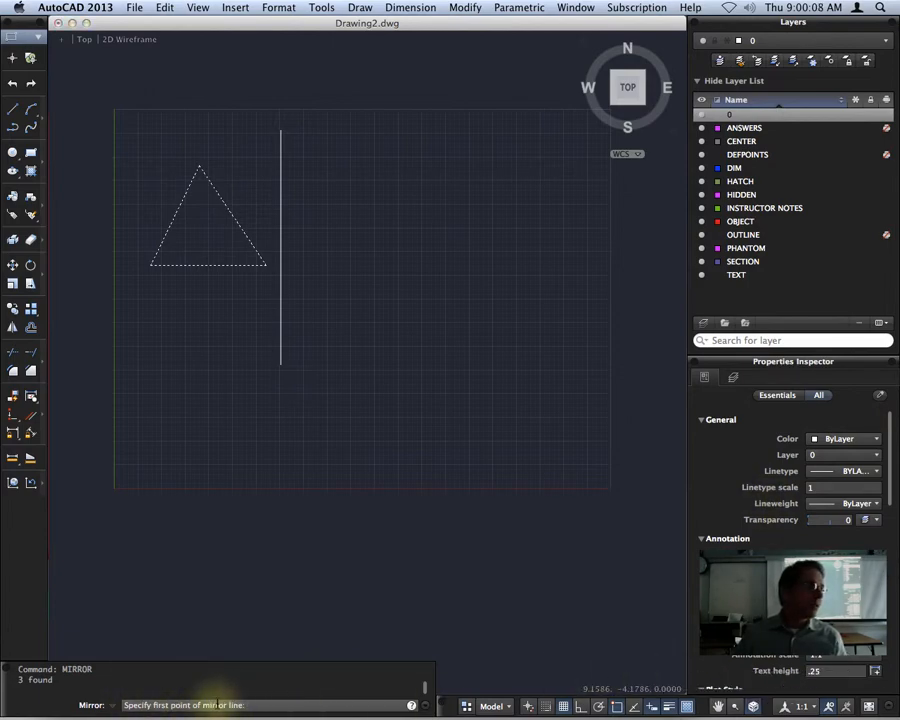
click(281, 130)
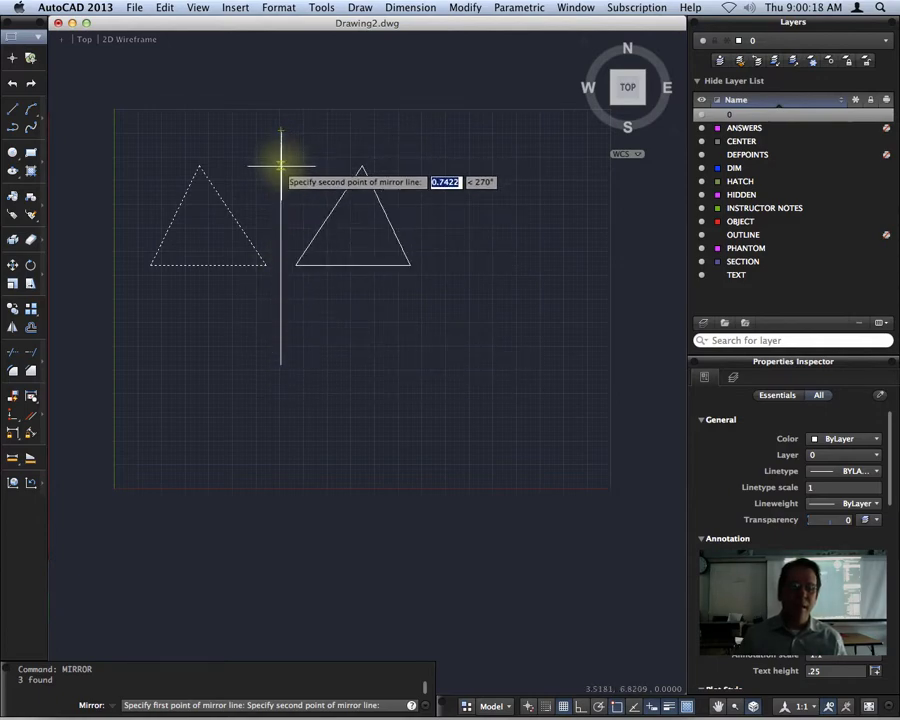
click(279, 362)
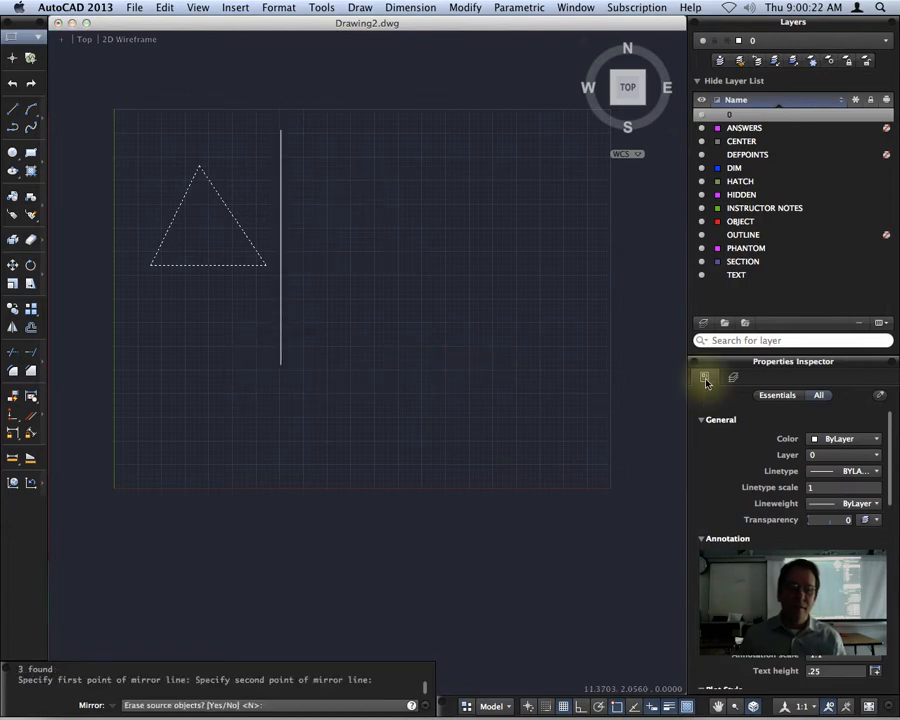
key(Return)
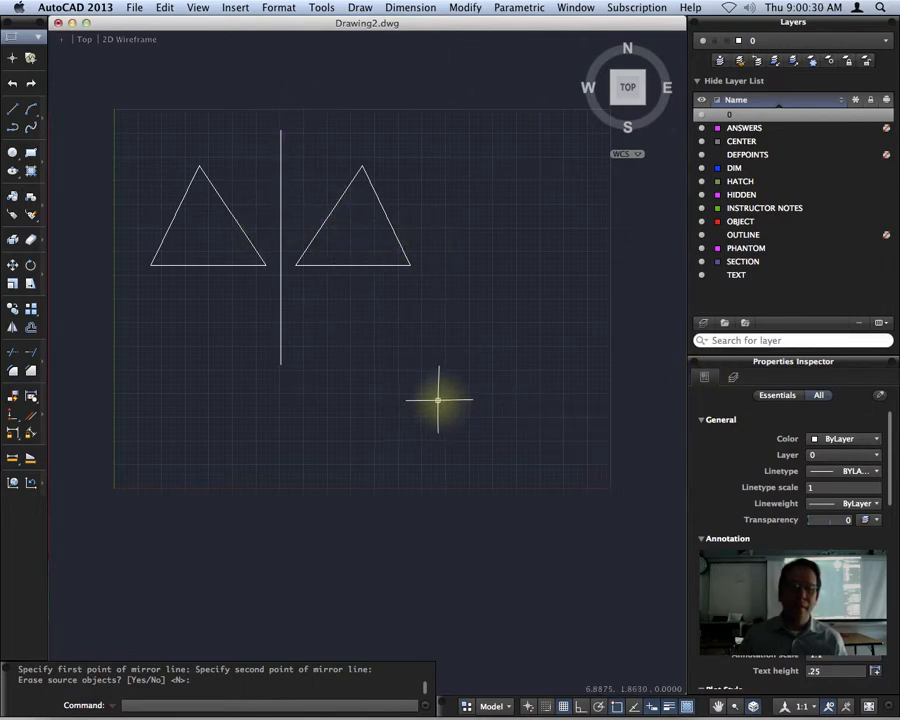
mouse_move(416, 410)
middle_down()
mouse_move(385, 375)
mouse_move(363, 379)
middle_up()
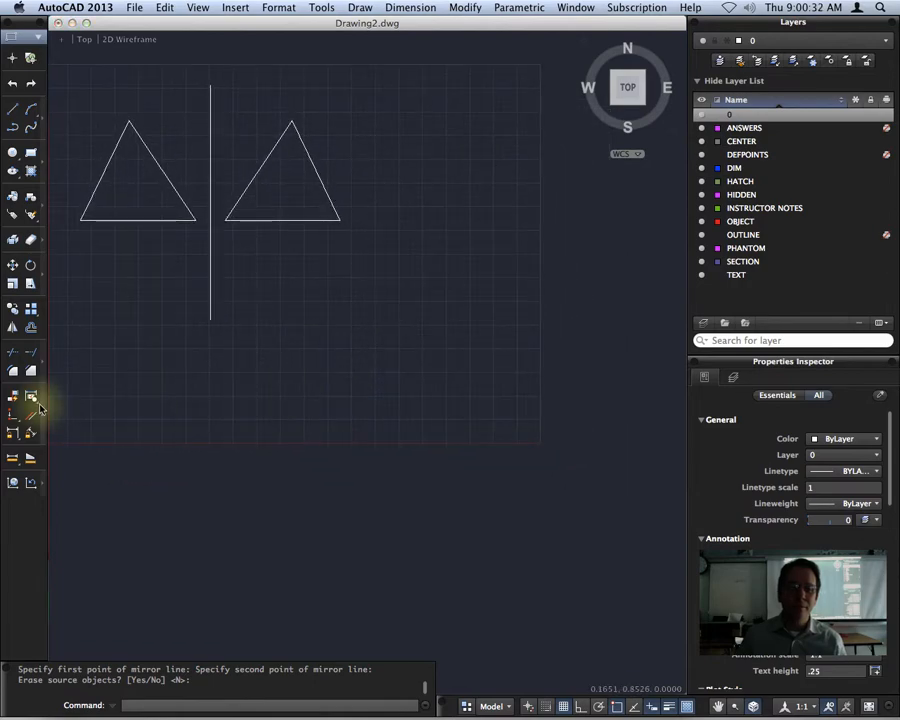
Draw a long diagonal line toward the lower right.
click(12, 108)
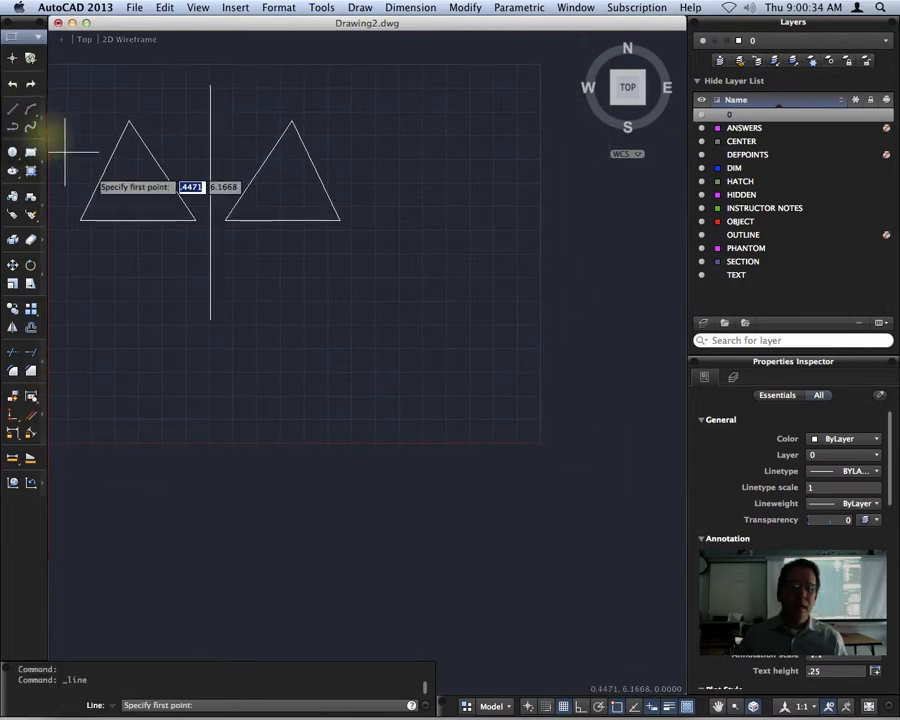
click(266, 386)
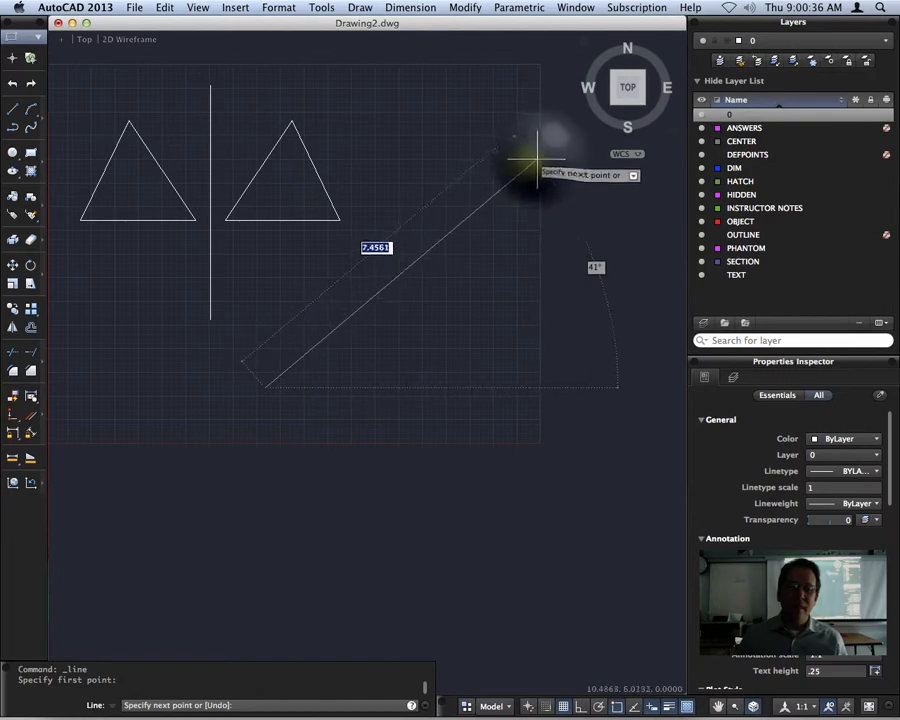
click(539, 158)
key(Return)
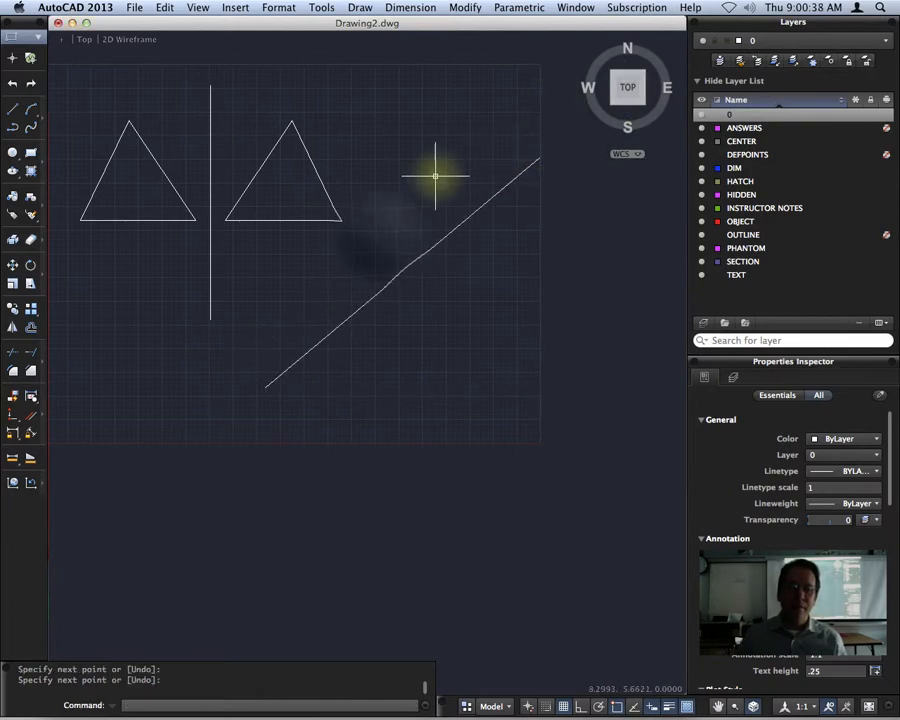
Mirror the right triangle across the diagonal line, keeping the source triangle.
click(378, 235)
click(272, 140)
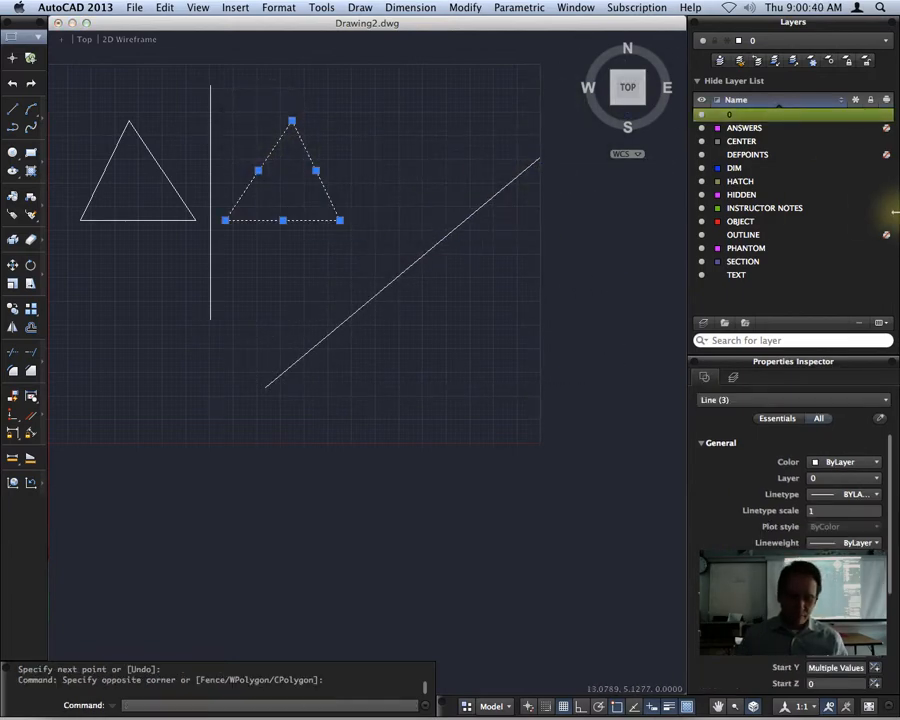
text(mirr)
key(Return)
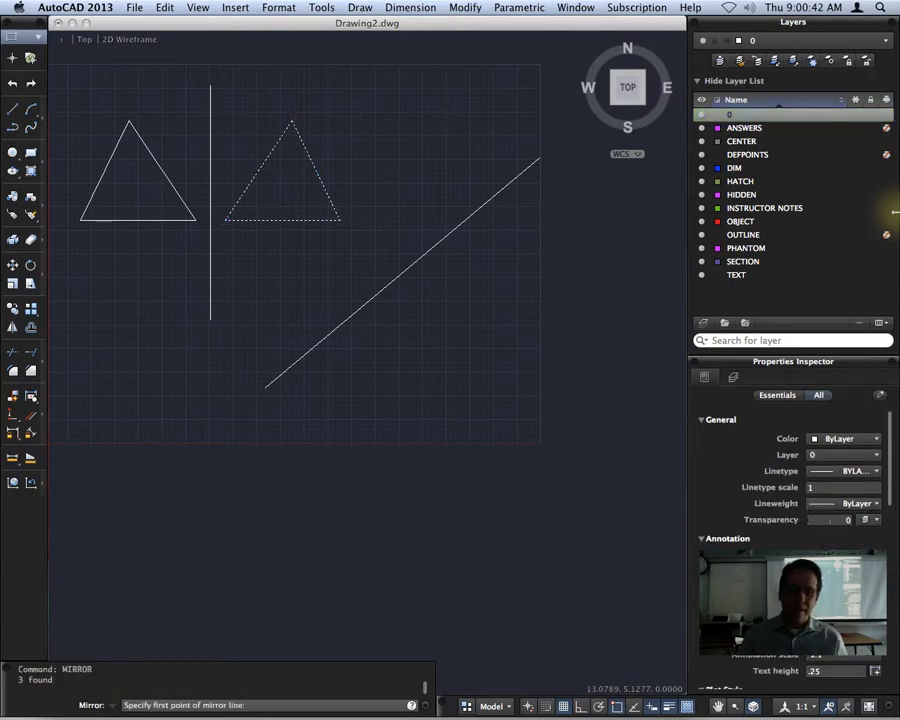
click(264, 387)
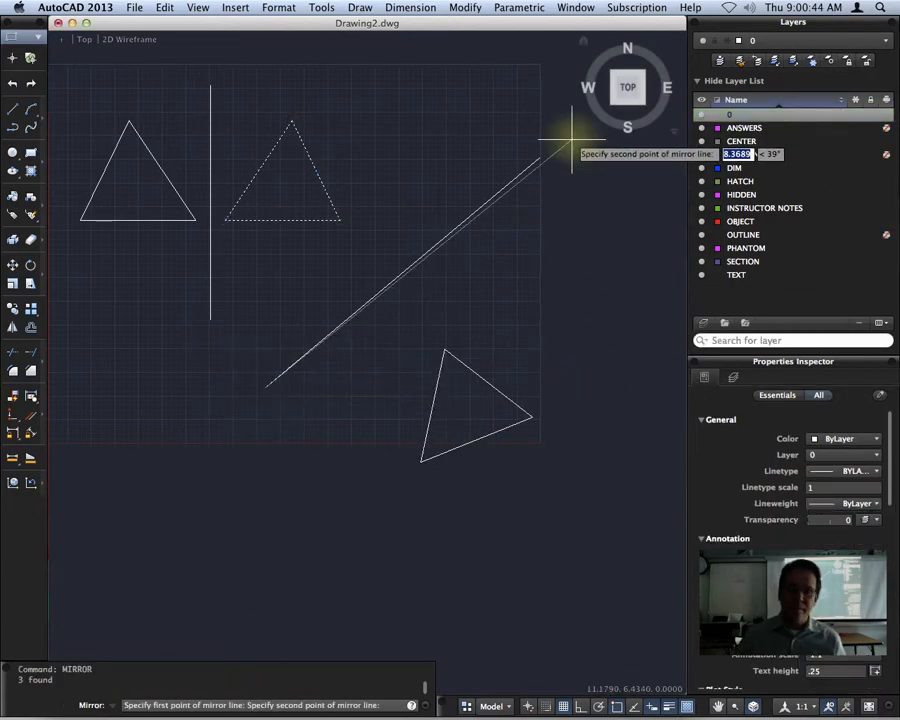
click(539, 157)
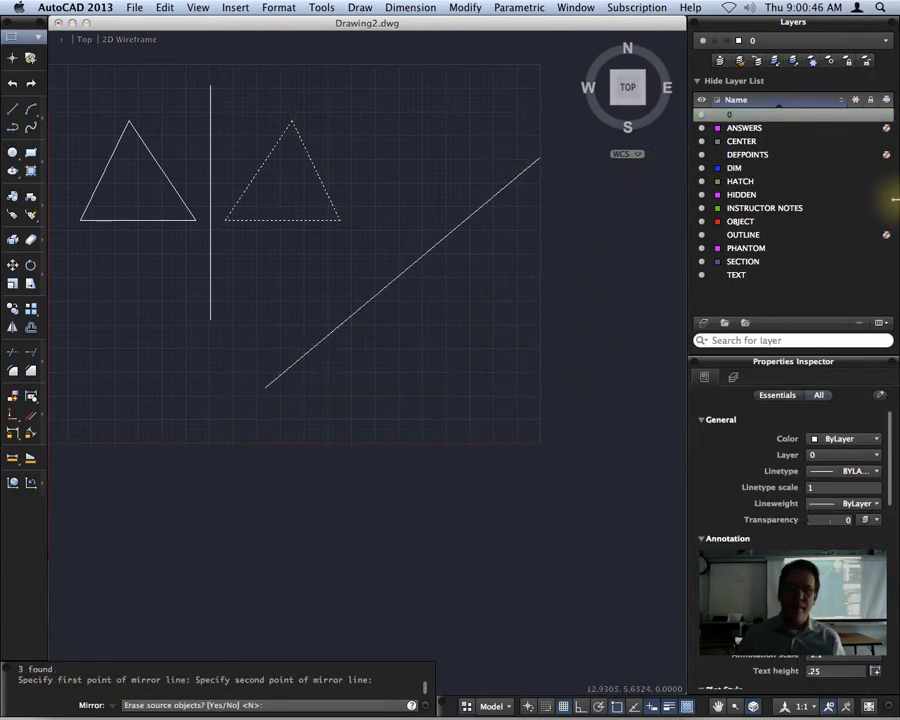
key(Return)
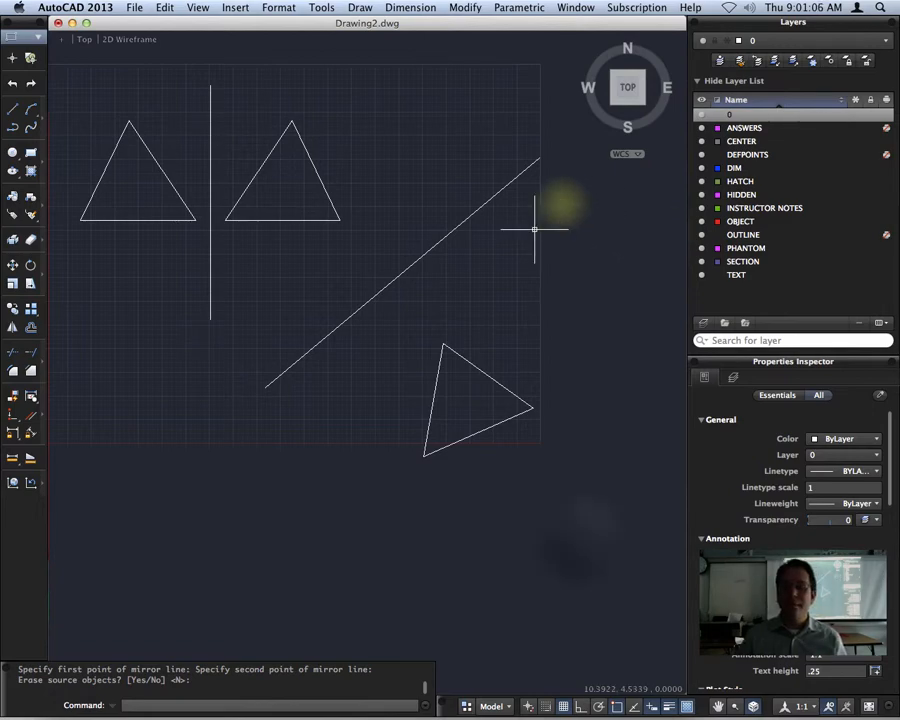
Delete the diagonal line and its mirrored lower triangle.
click(579, 536)
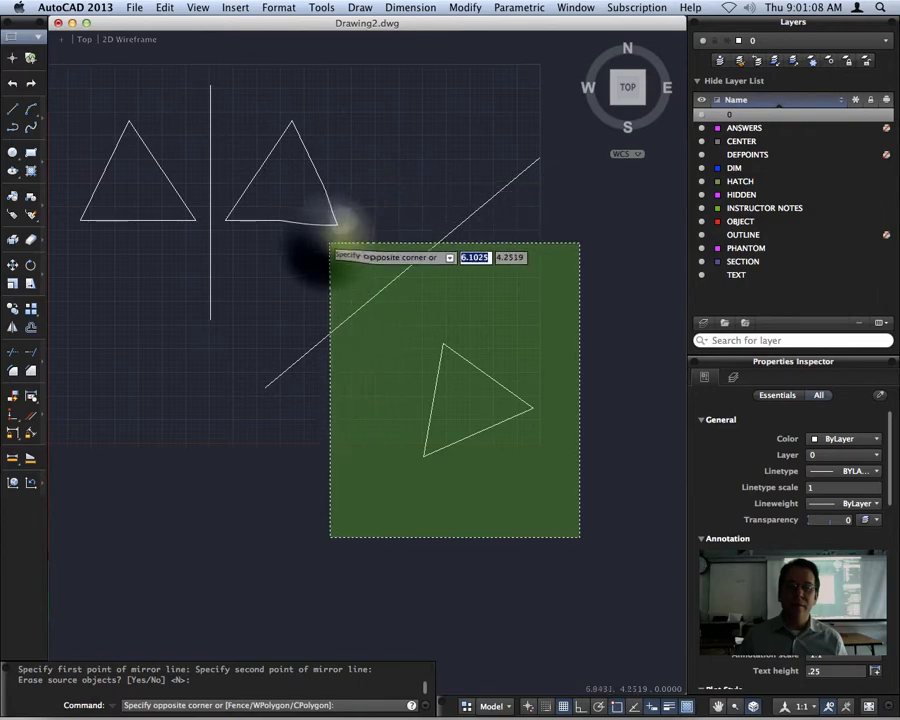
click(327, 242)
key(Delete)
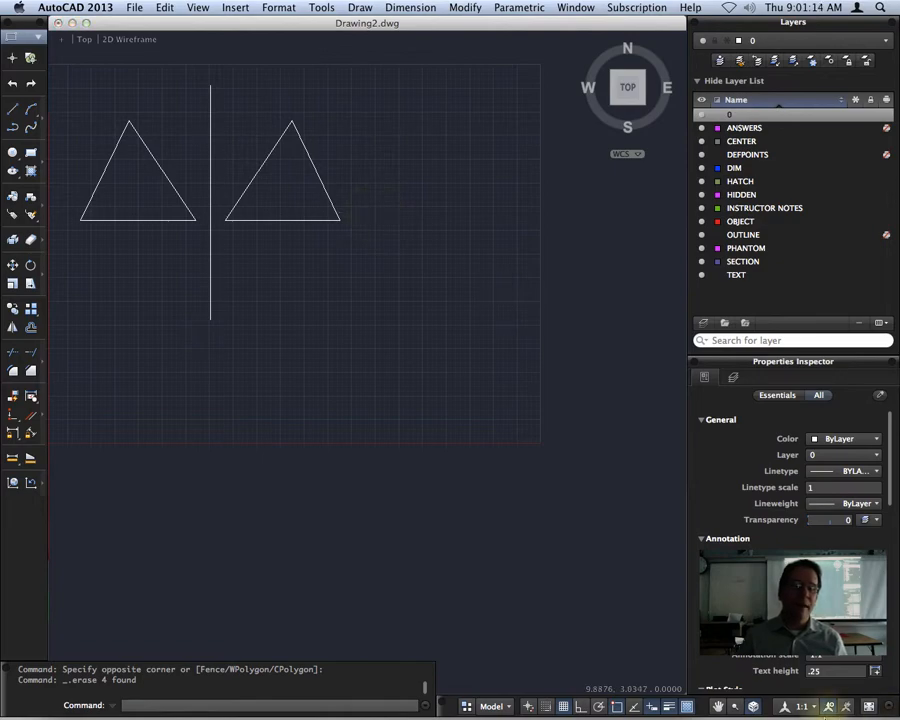
click(12, 112)
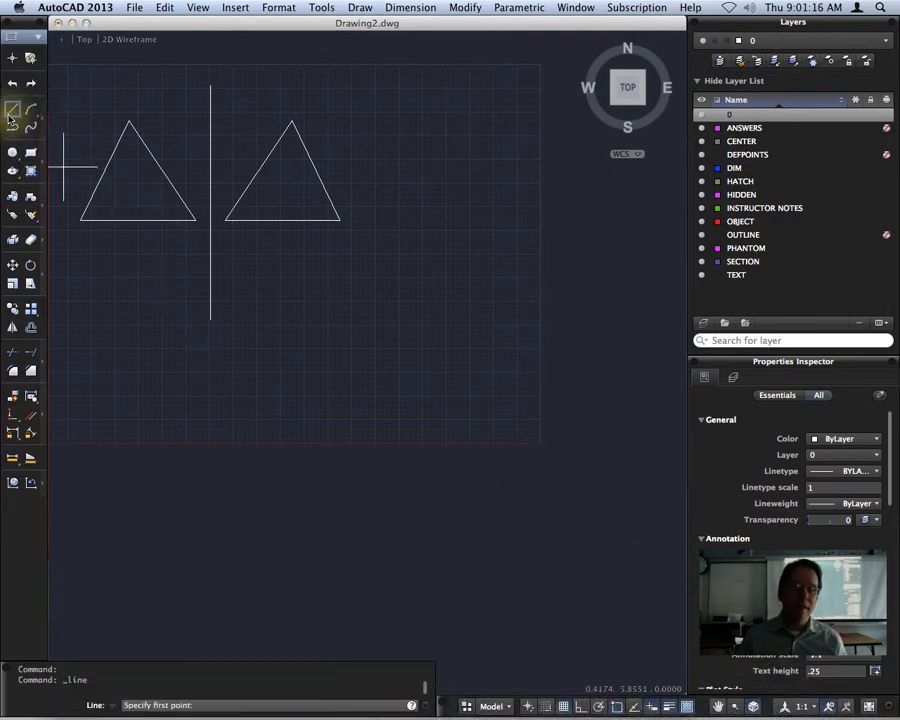
key(Escape)
Copy the left triangle straight down from its bottom midpoint with Ortho on.
click(198, 236)
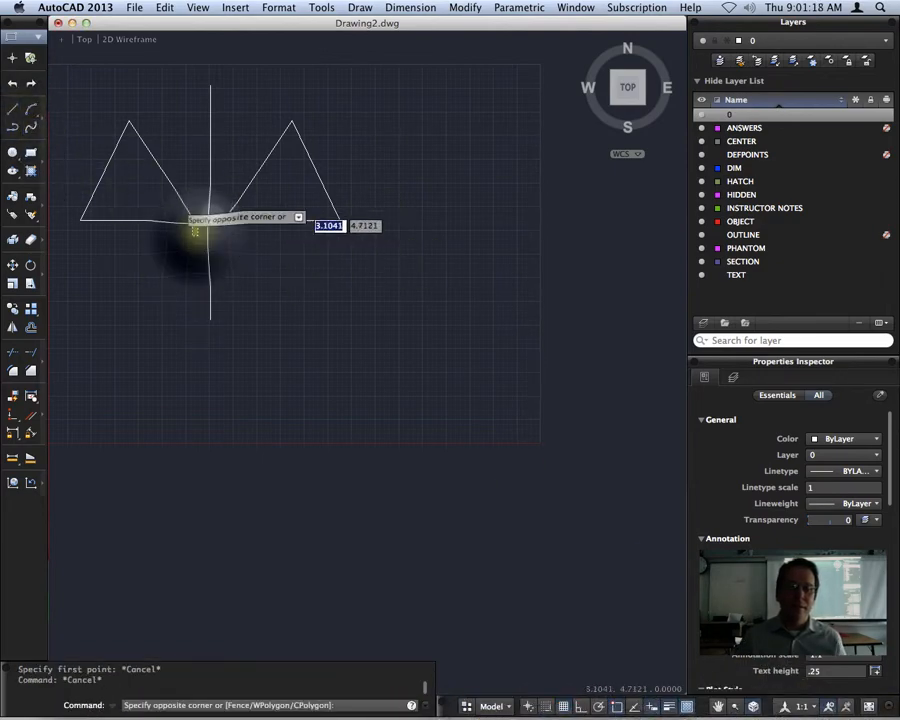
click(85, 119)
text(co)
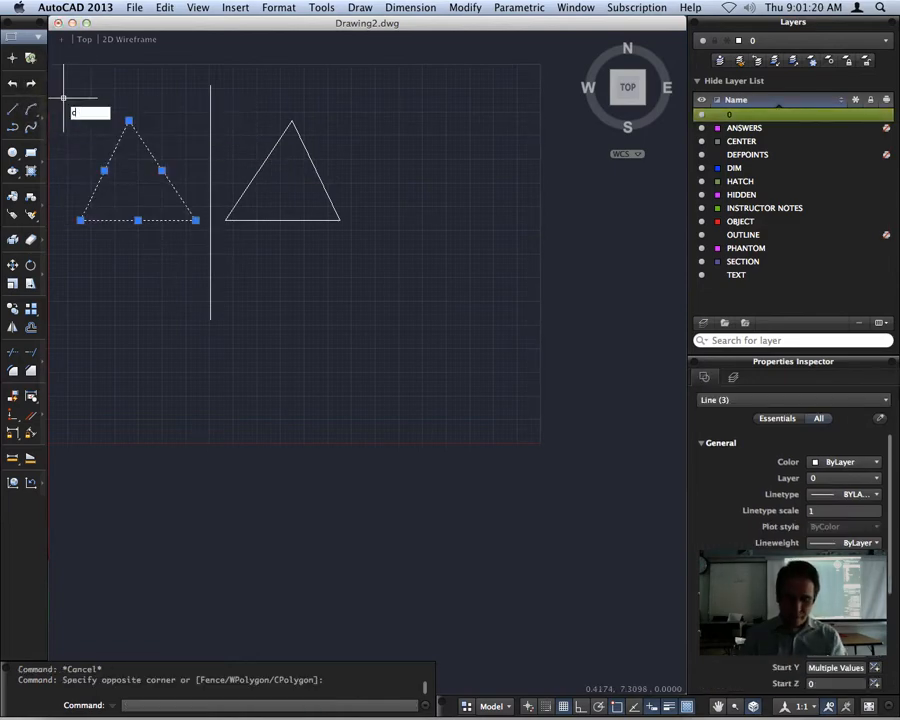
key(Return)
click(137, 220)
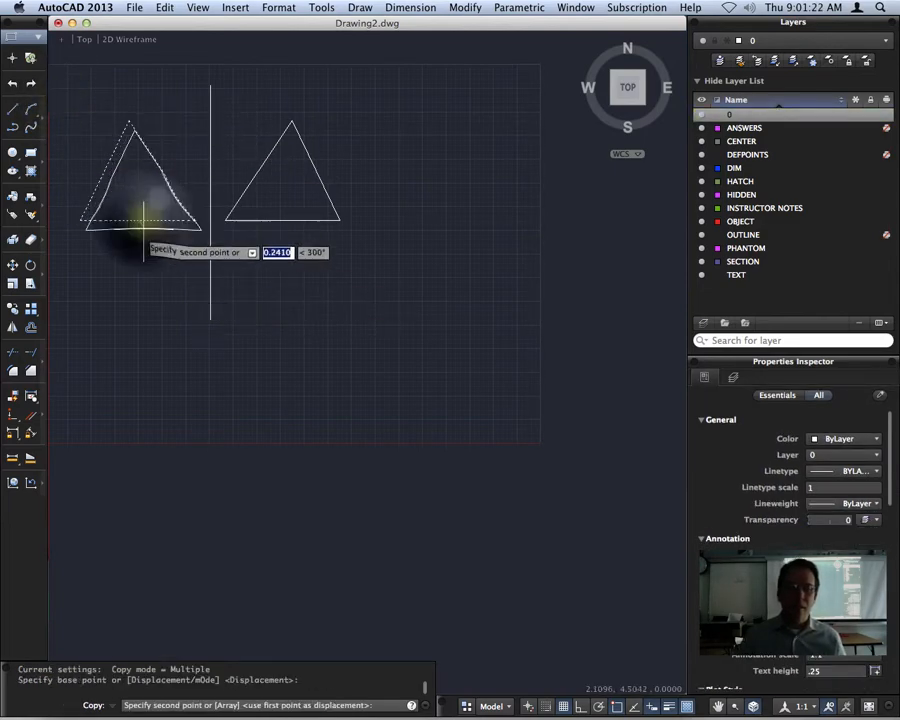
key(F8)
click(126, 376)
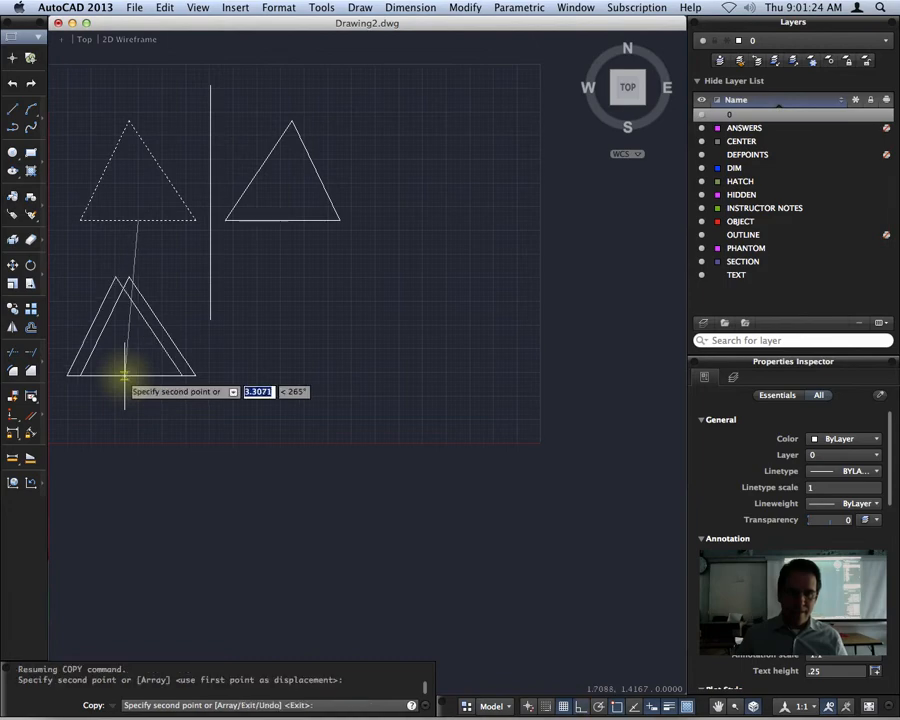
key(Return)
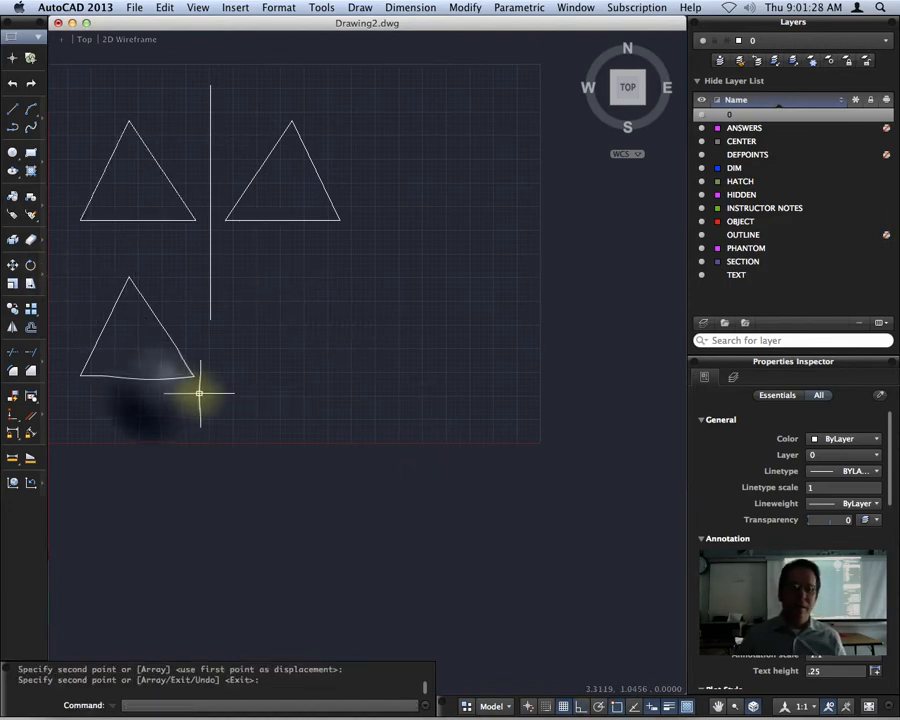
click(151, 392)
click(96, 262)
Rotate the lower triangle upside down, then undo that rotation.
text(r)
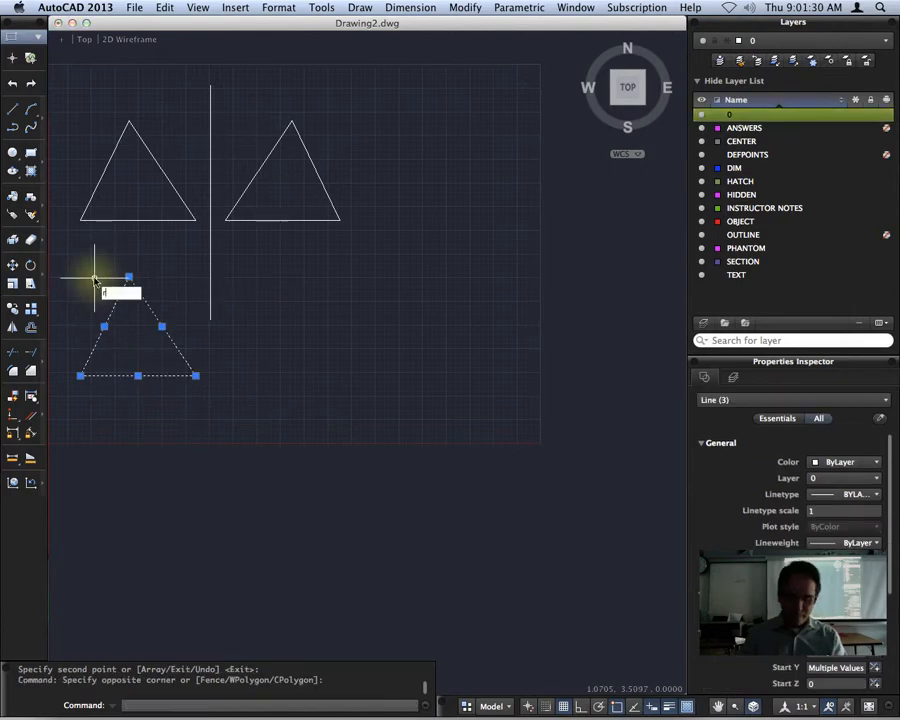
text(o)
key(Return)
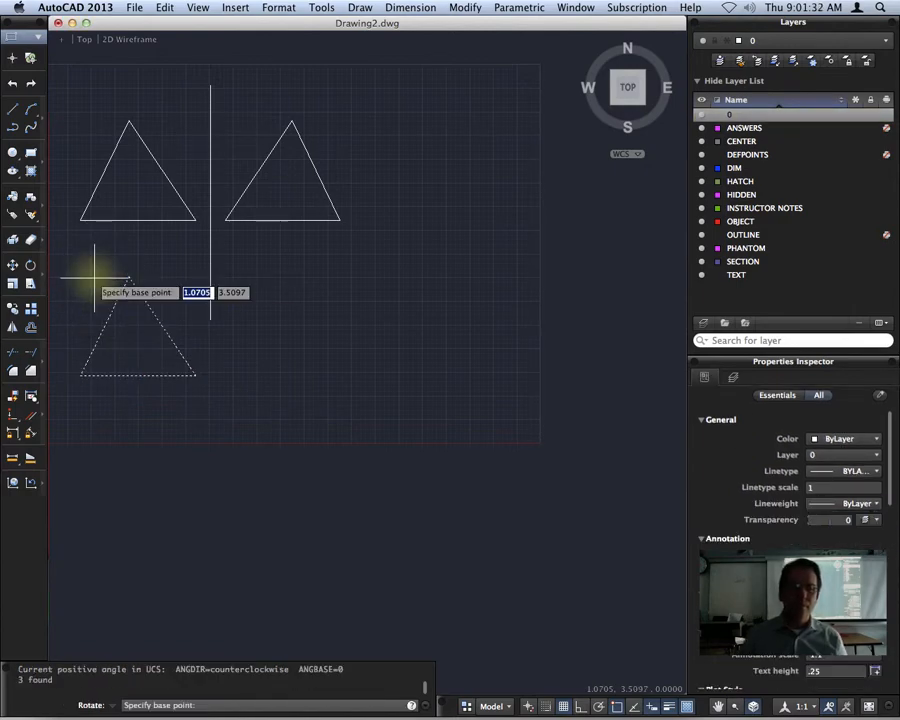
click(210, 339)
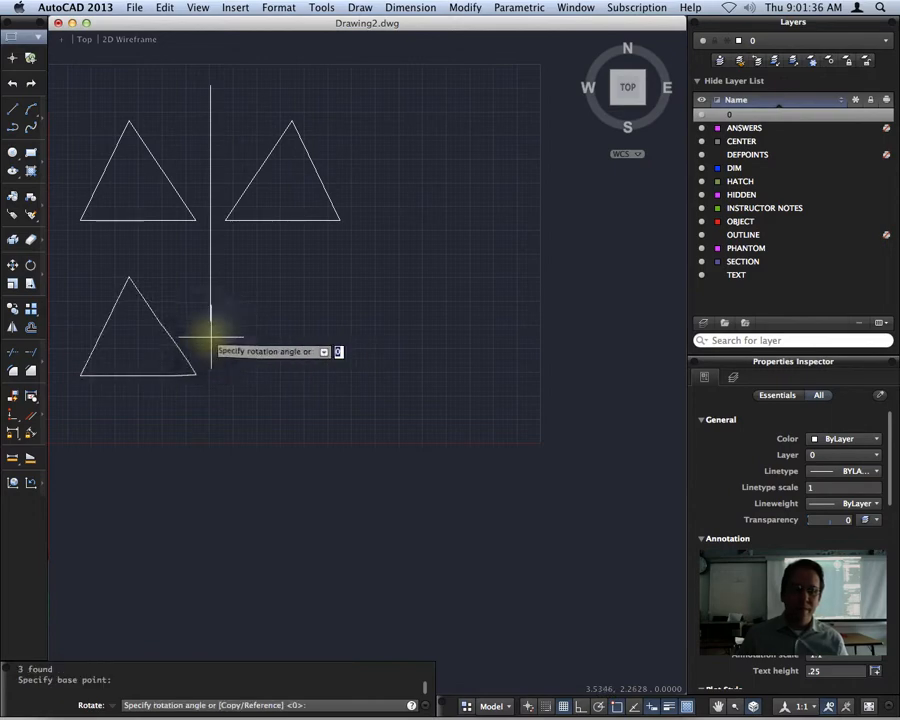
key(F8)
click(70, 326)
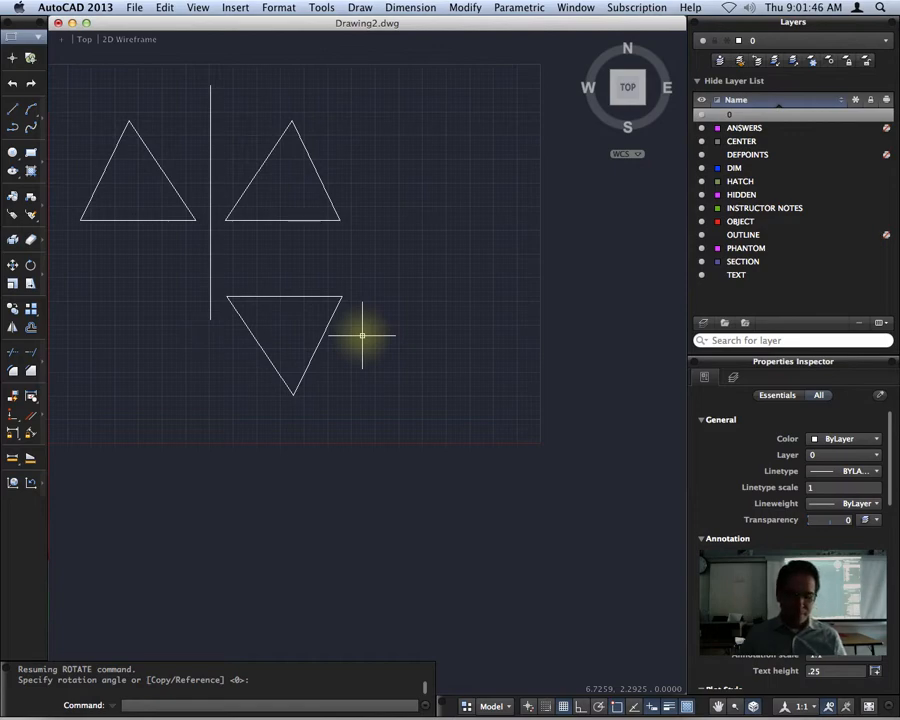
key(super+z)
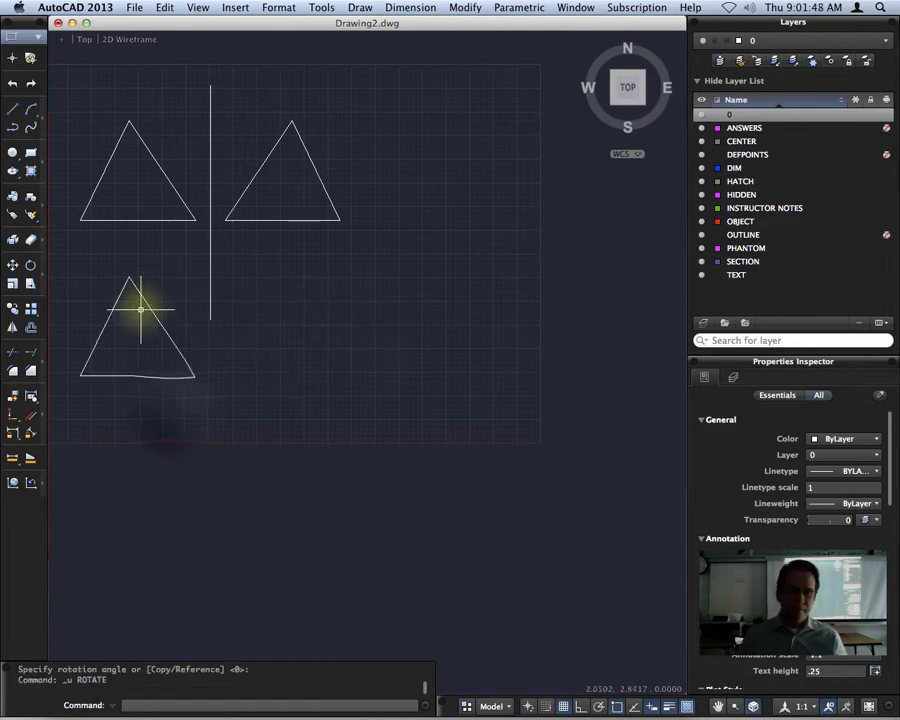
Rotate a copy of the lower triangle 180 degrees about a point to its right.
drag(200, 410, 73, 261)
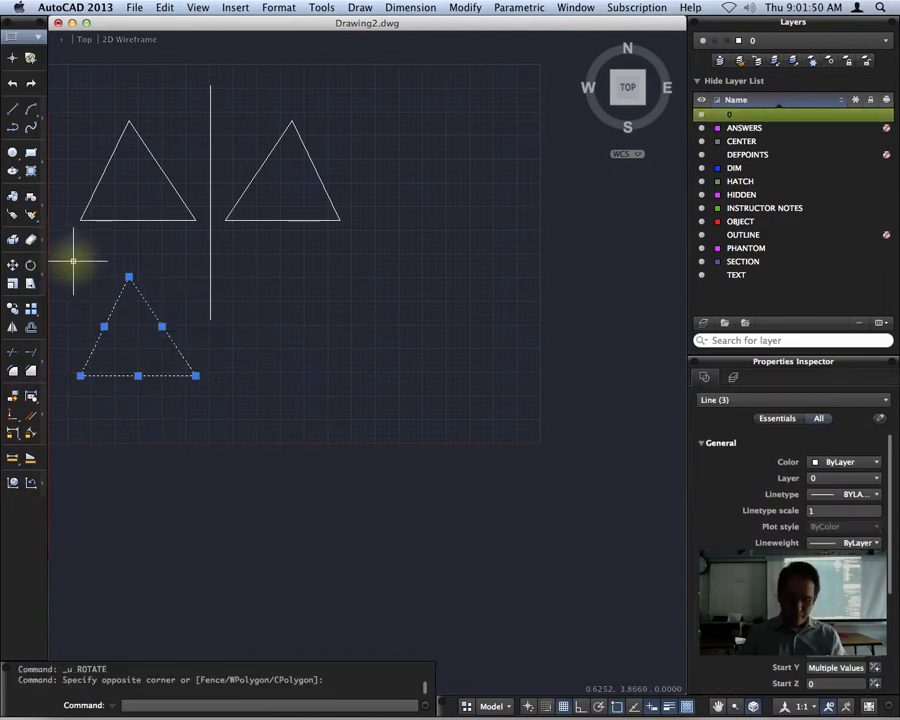
text(rotate)
key(Return)
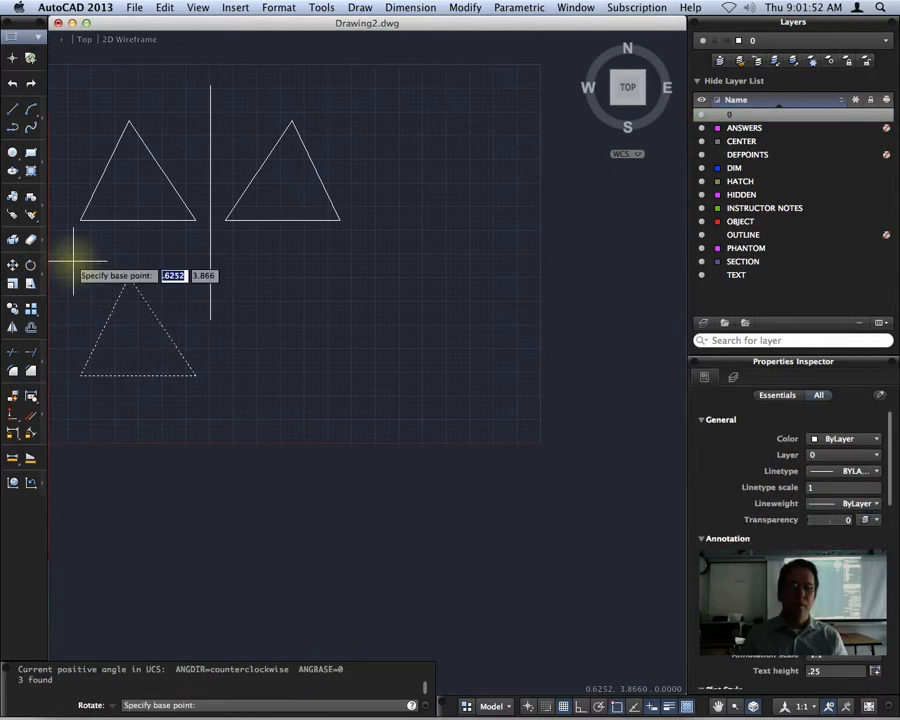
click(210, 334)
text(c)
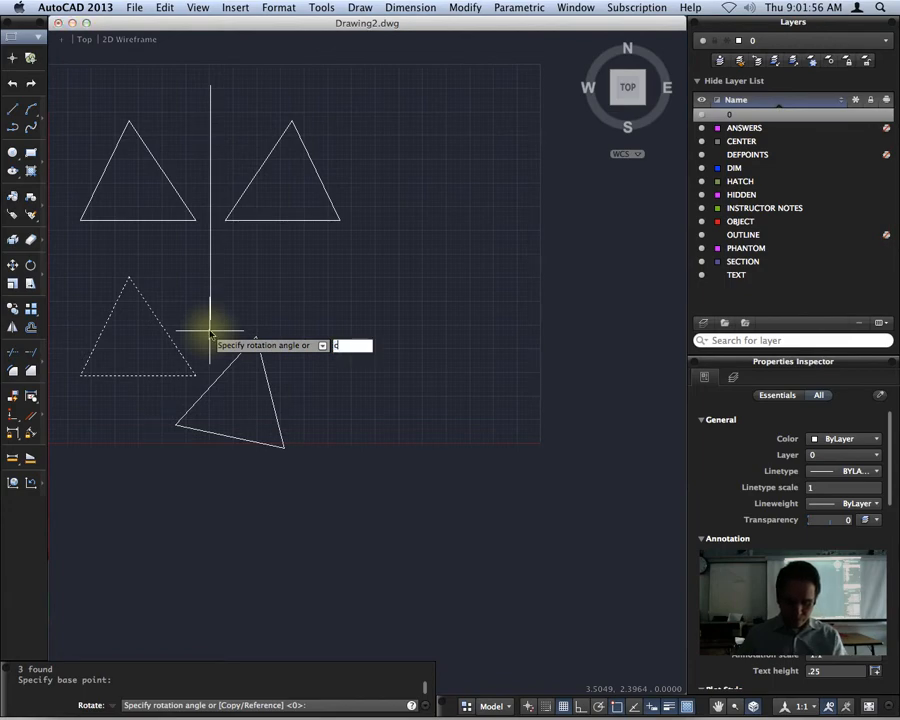
key(Return)
text(180)
key(Return)
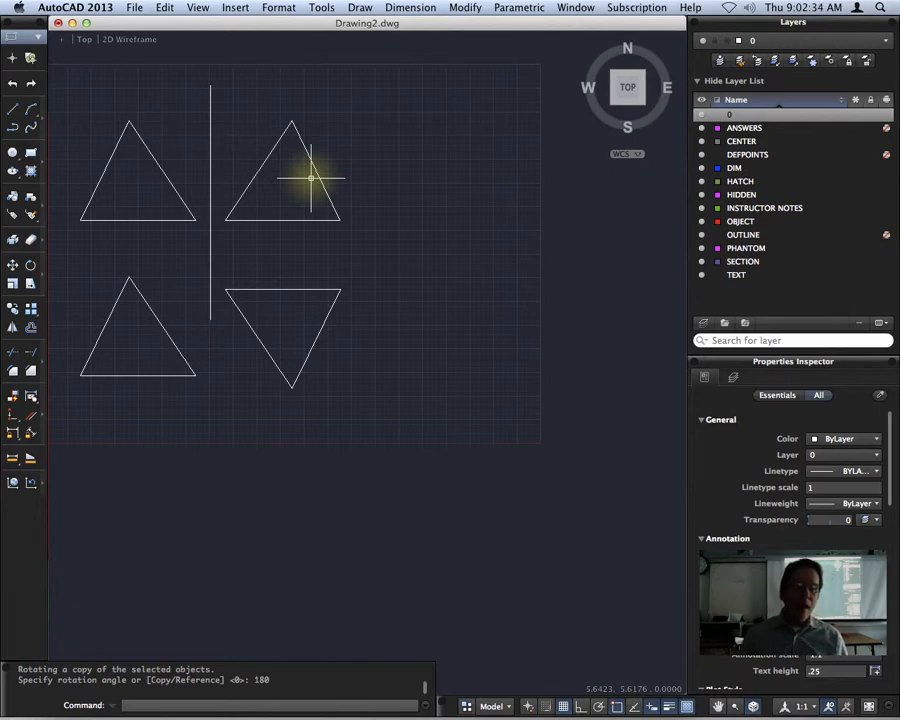
middle_drag(278, 275, 278, 276)
scroll(350, 306, up, 3)
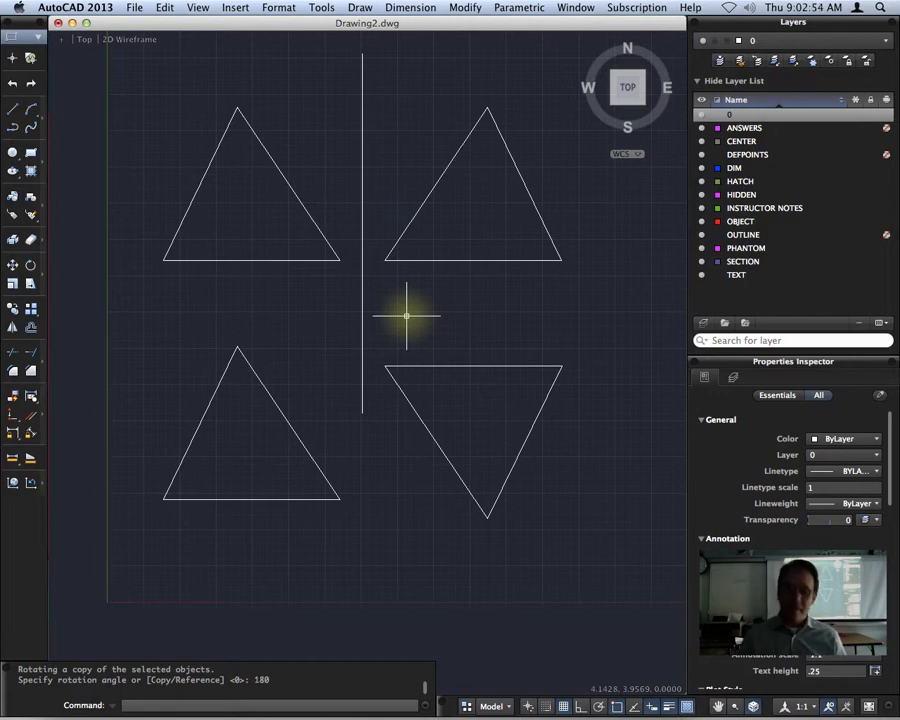
text(HATCH)
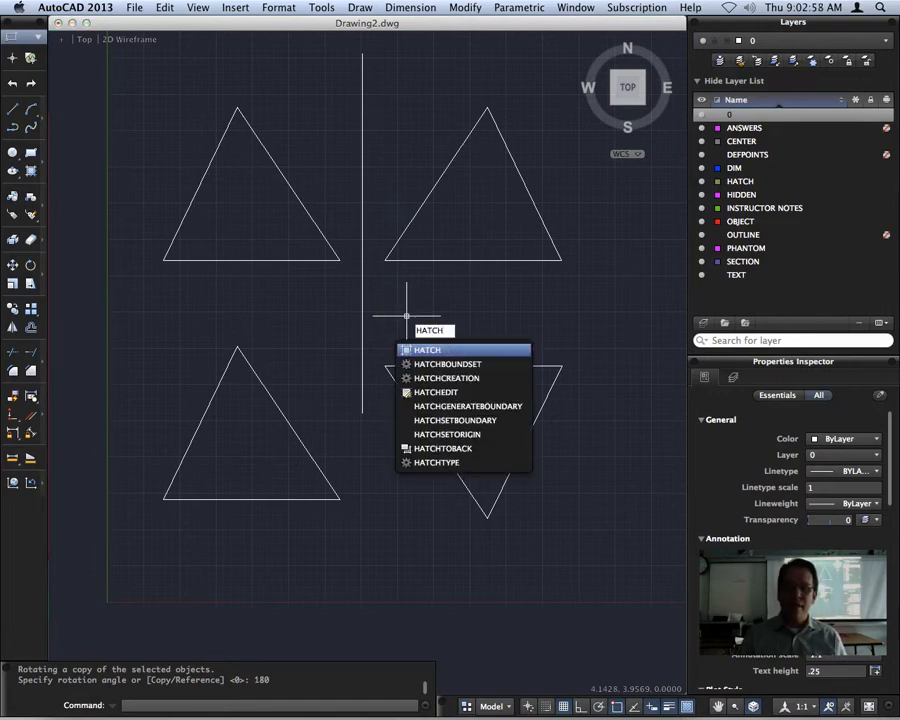
key(Return)
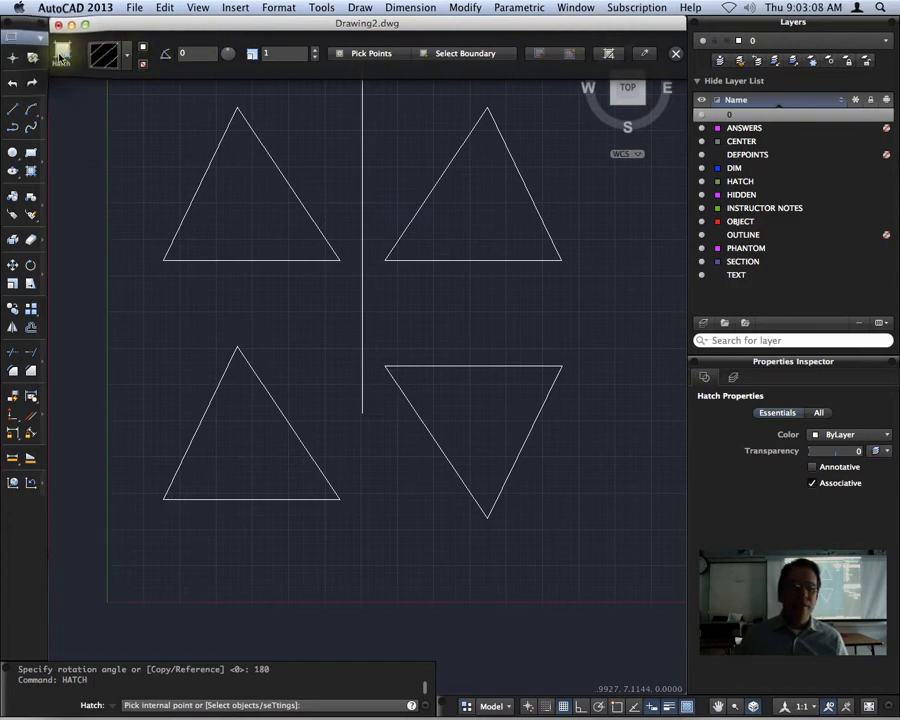
click(129, 58)
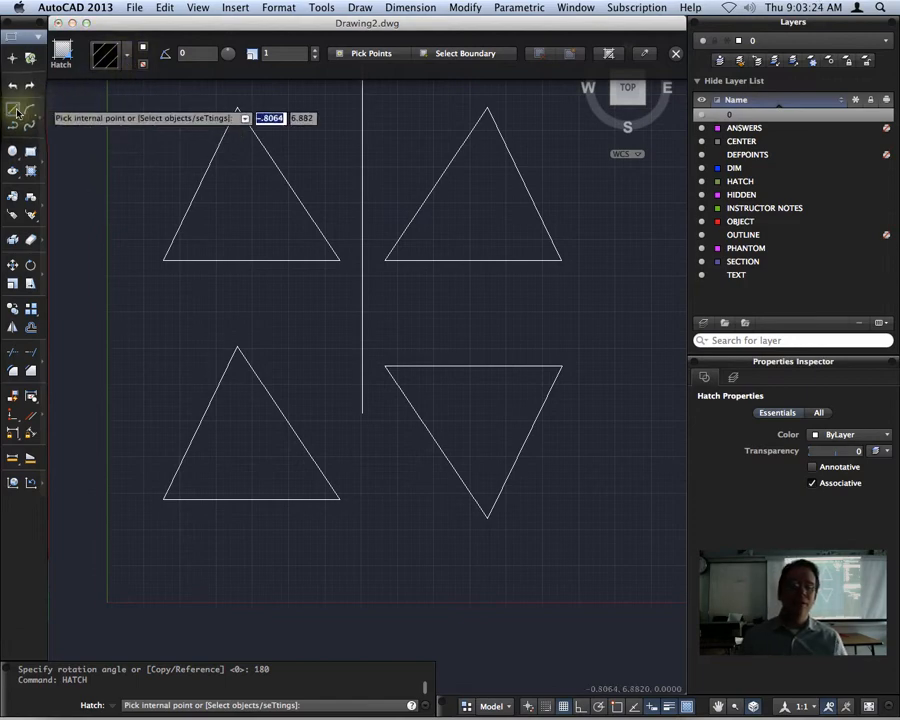
click(13, 109)
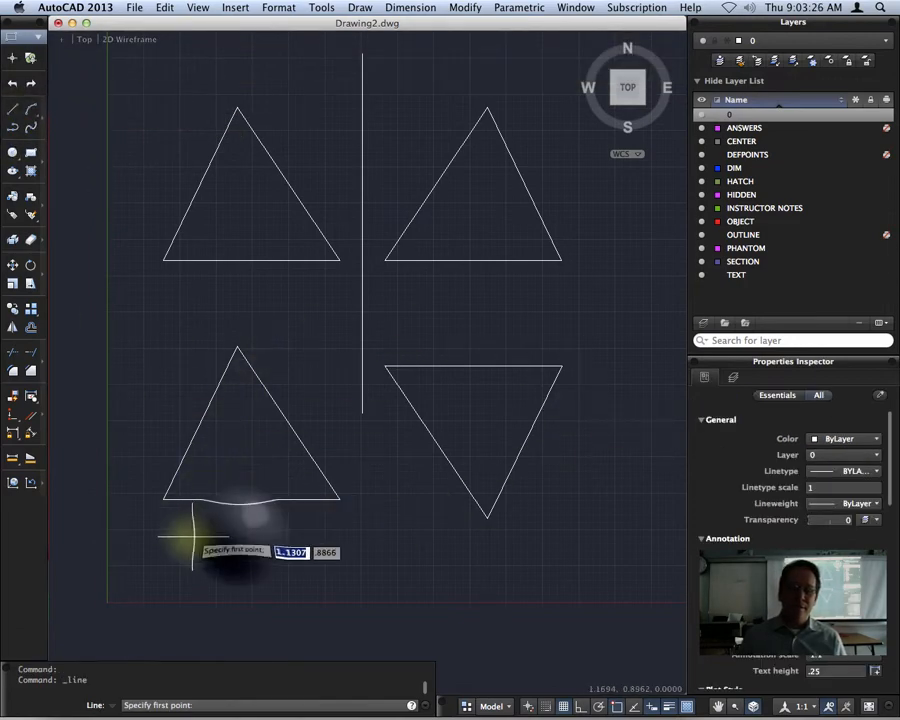
Draw a wide, low triangle below the lower-left one, leaving its apex open.
click(240, 536)
click(121, 635)
click(406, 645)
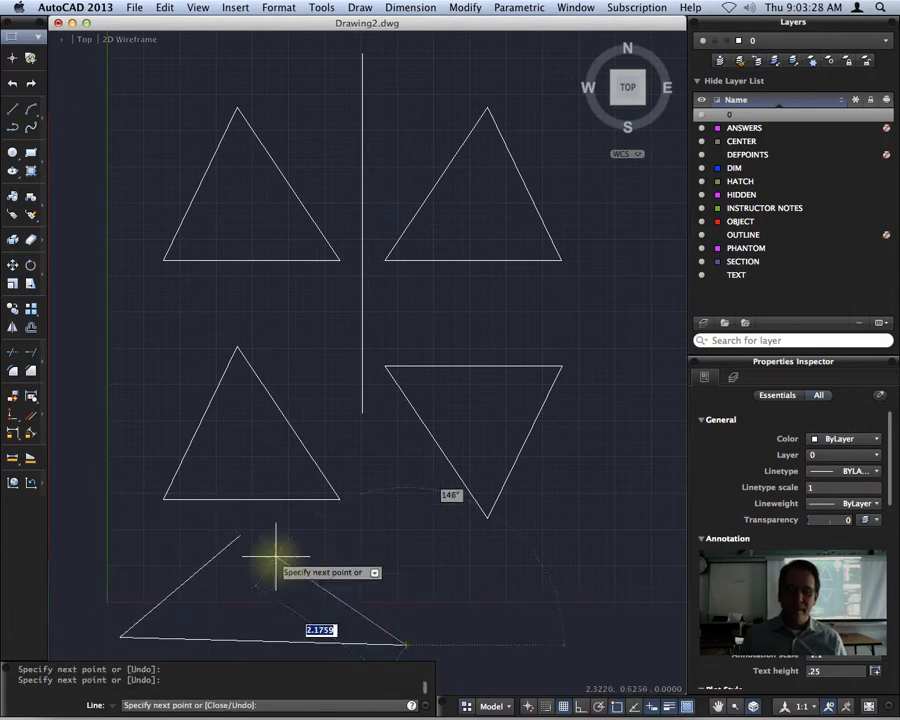
right_click(268, 556)
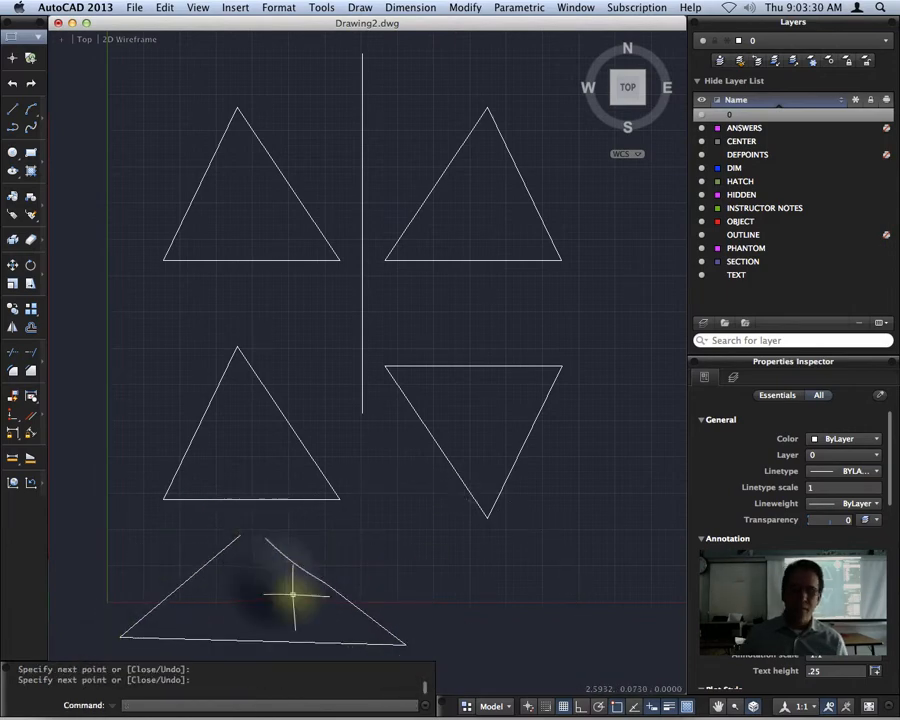
middle_drag(278, 600, 311, 335)
scroll(294, 403, up, 7)
scroll(293, 412, down, 8)
scroll(311, 336, up, 1)
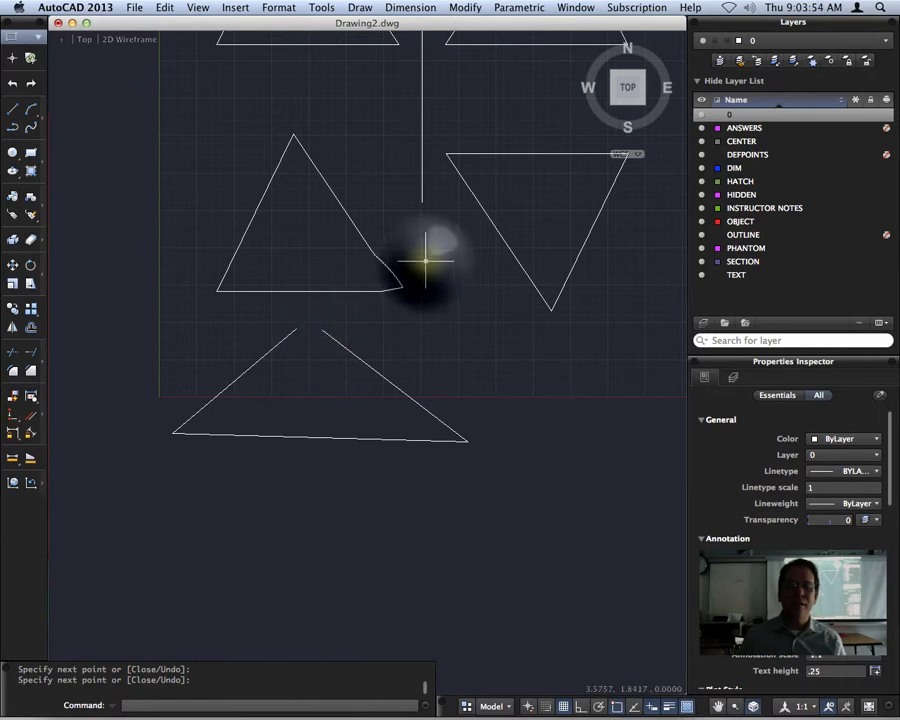
middle_drag(426, 256, 392, 366)
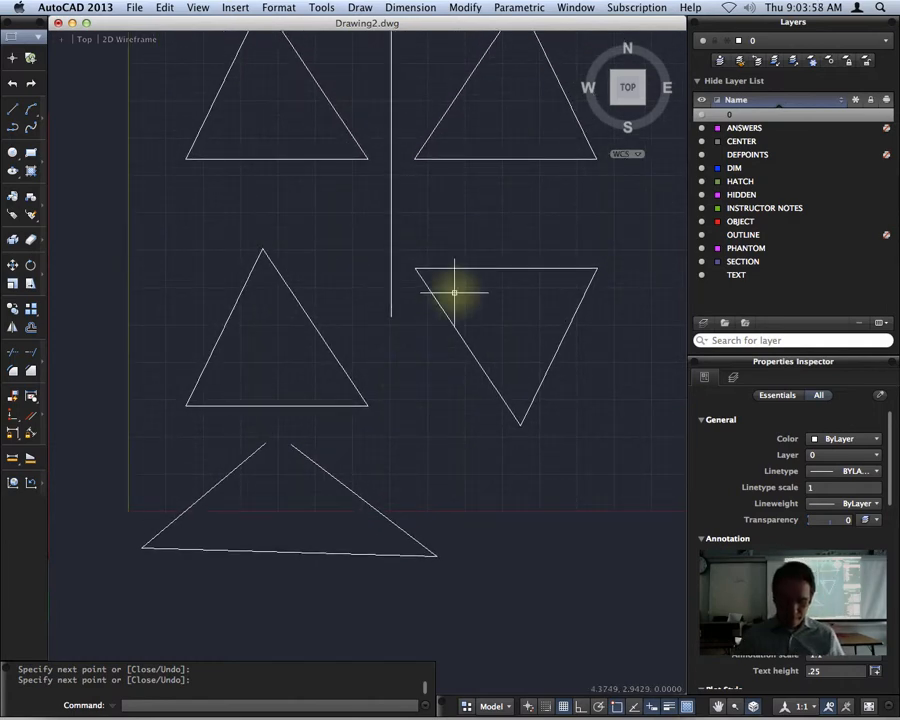
key(Escape)
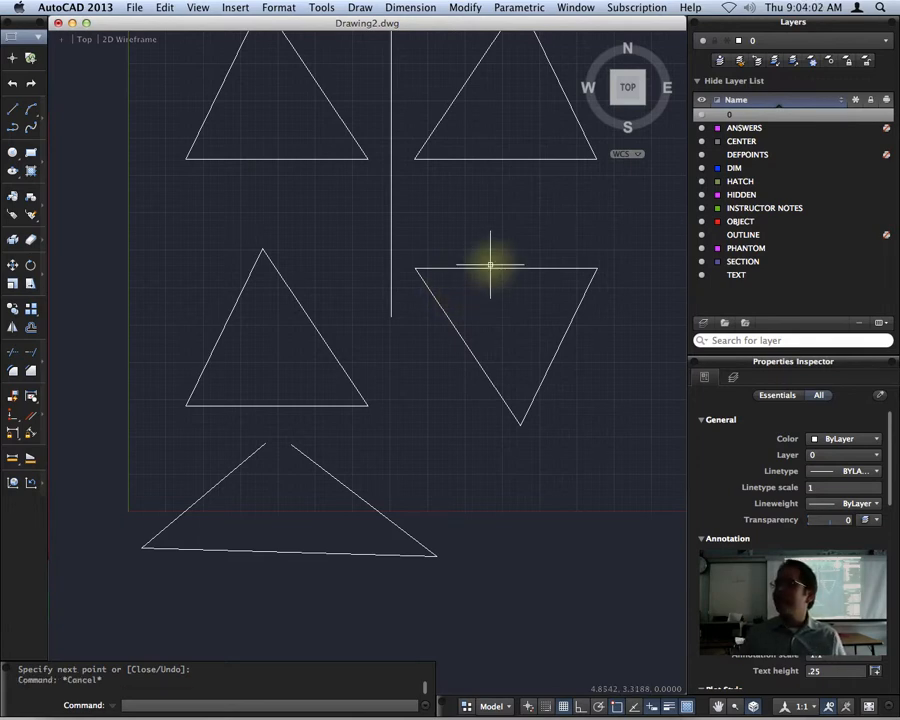
Start HATCH with a Solids pattern and Yellow as the hatch colour.
text(hatch)
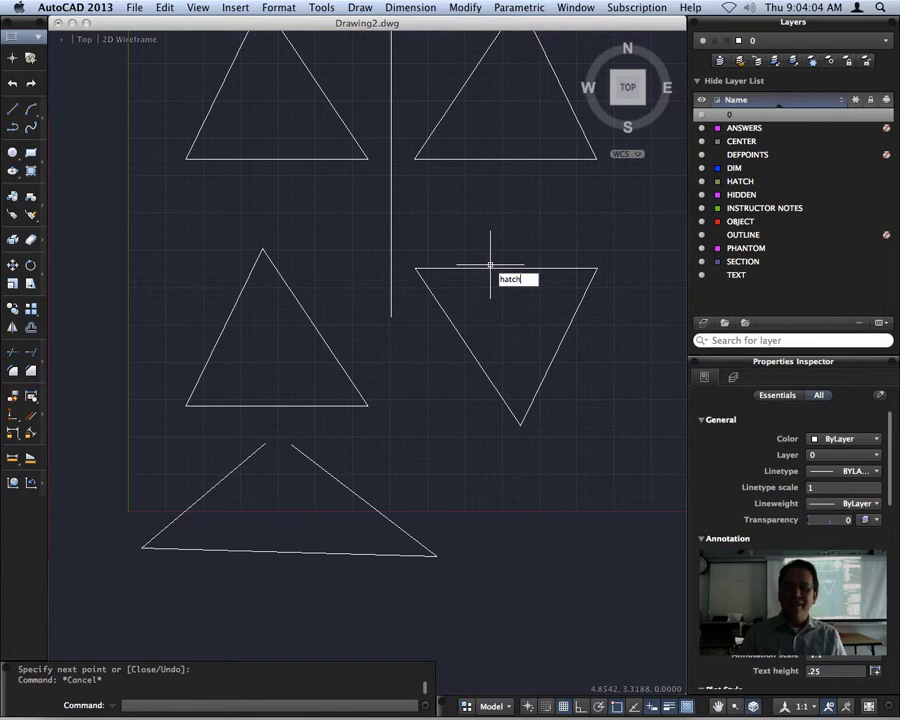
key(Return)
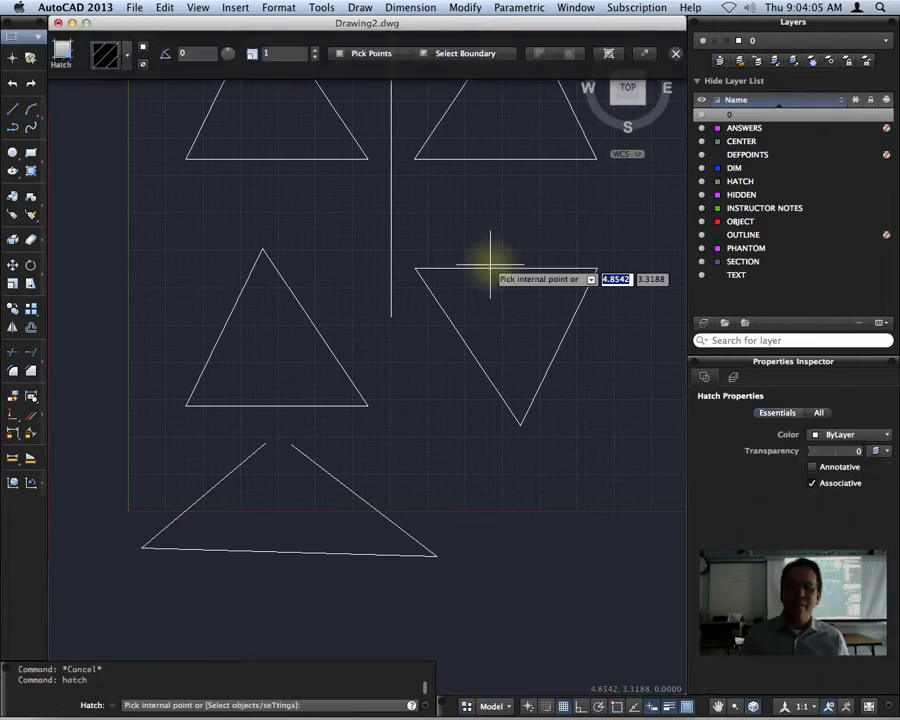
click(129, 58)
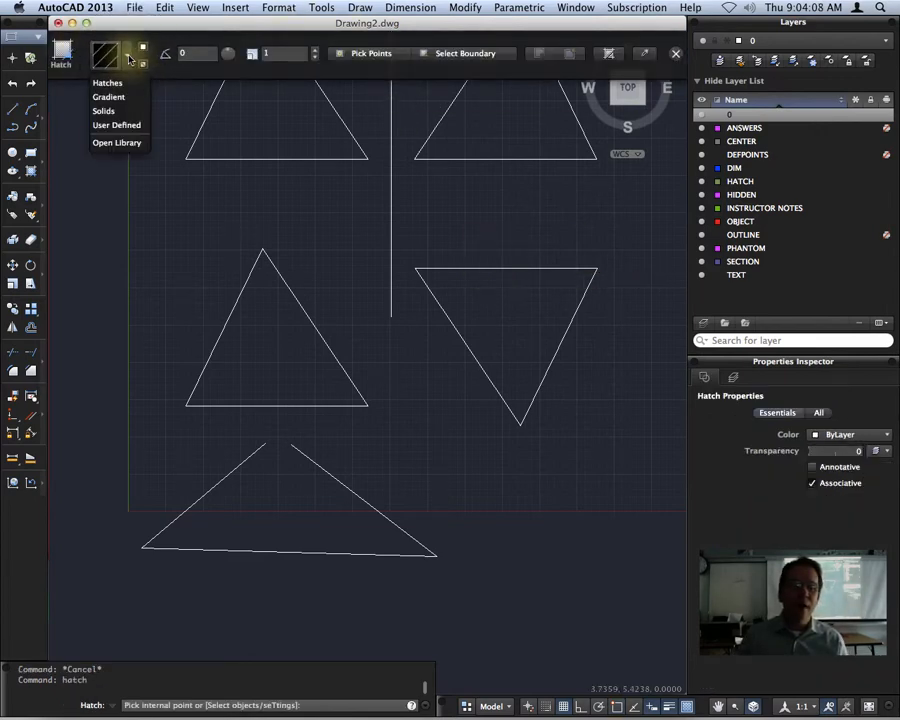
click(104, 111)
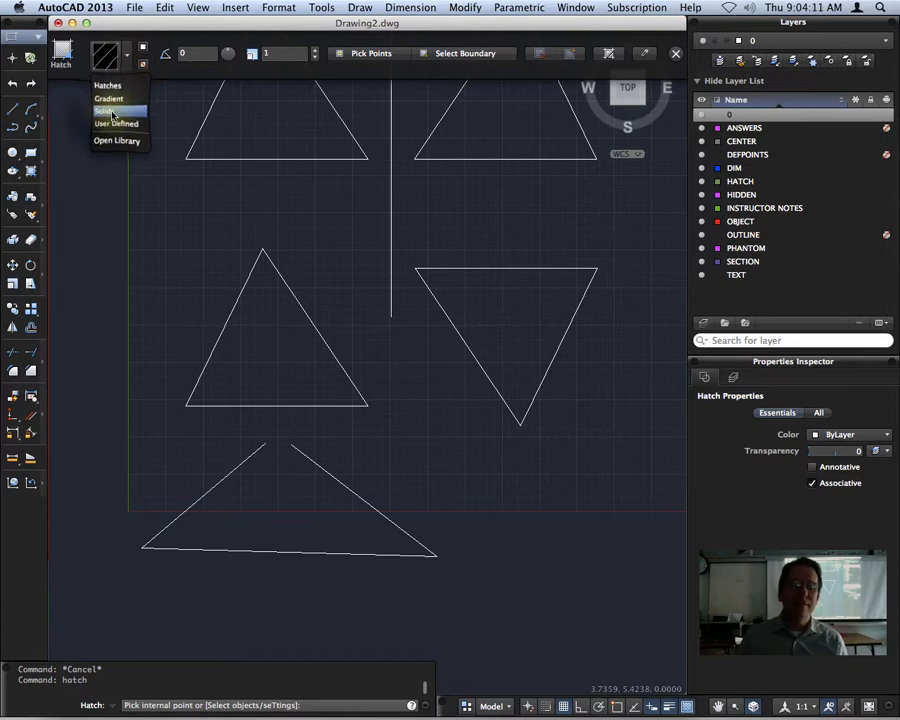
click(143, 47)
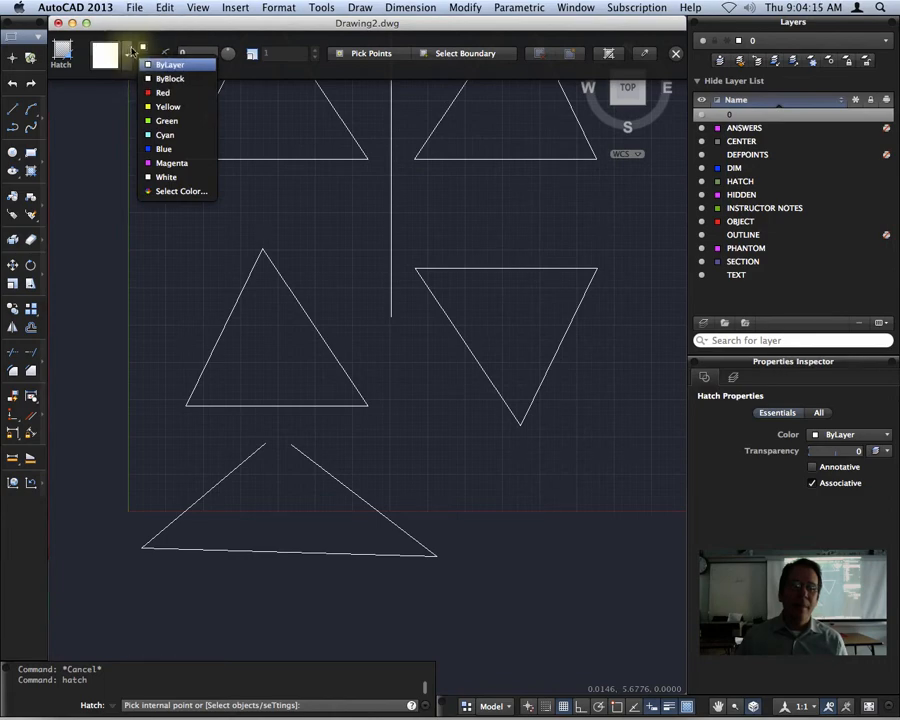
click(172, 106)
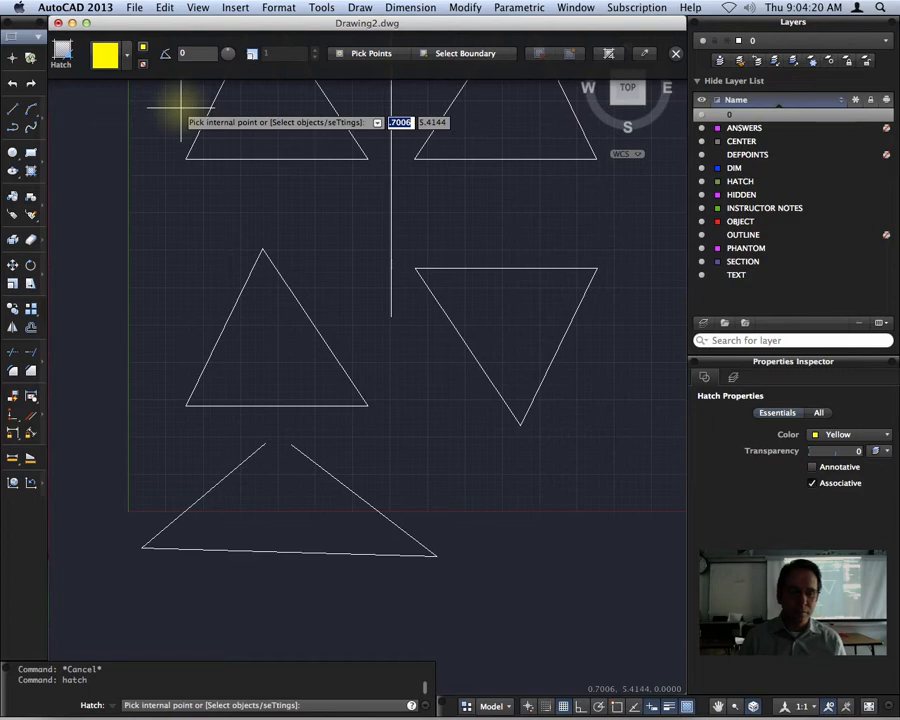
scroll(292, 190, down, 1)
middle_drag(292, 190, 206, 272)
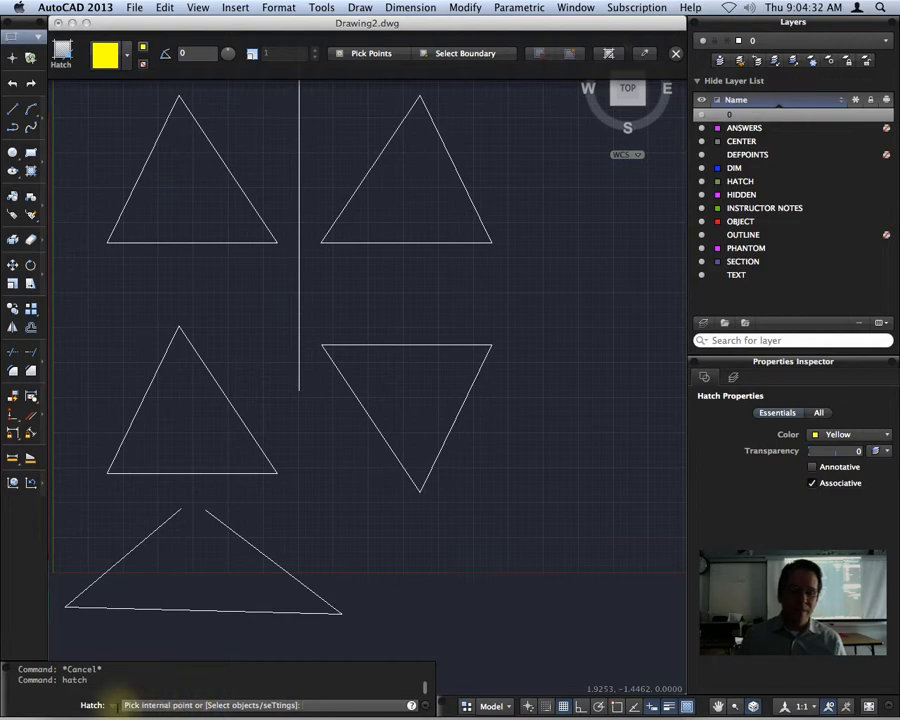
Fill the four closed triangles solid yellow, then pick inside the open bottom triangle.
click(189, 185)
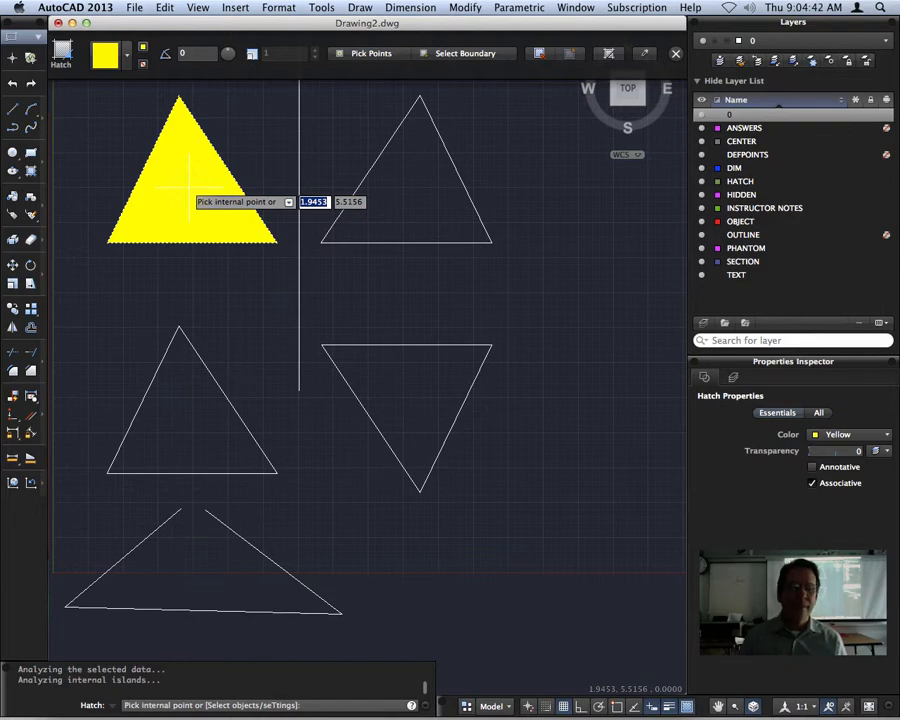
click(390, 371)
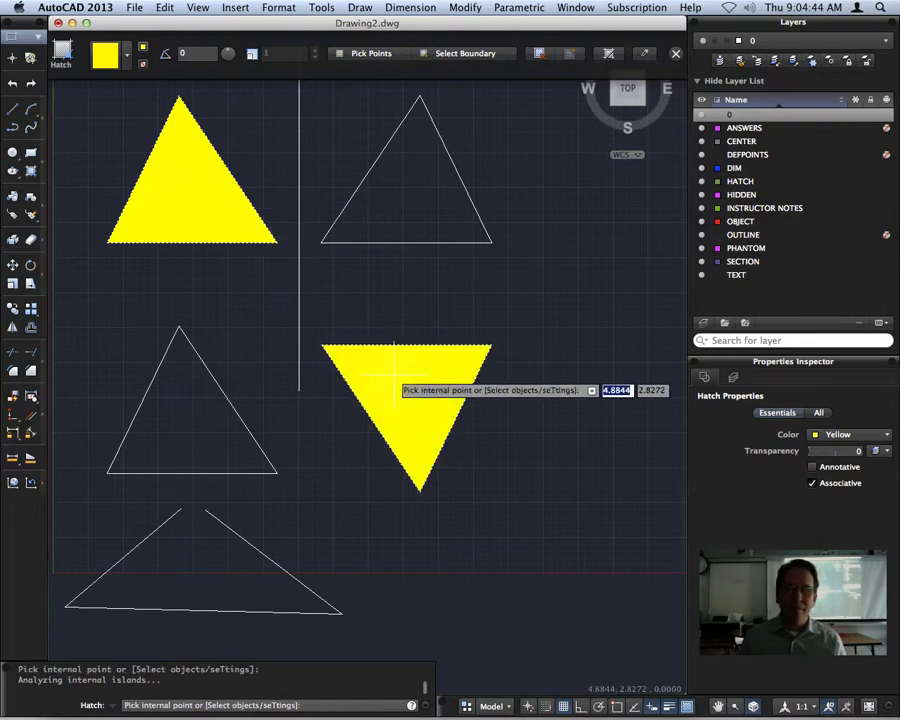
click(410, 202)
click(168, 428)
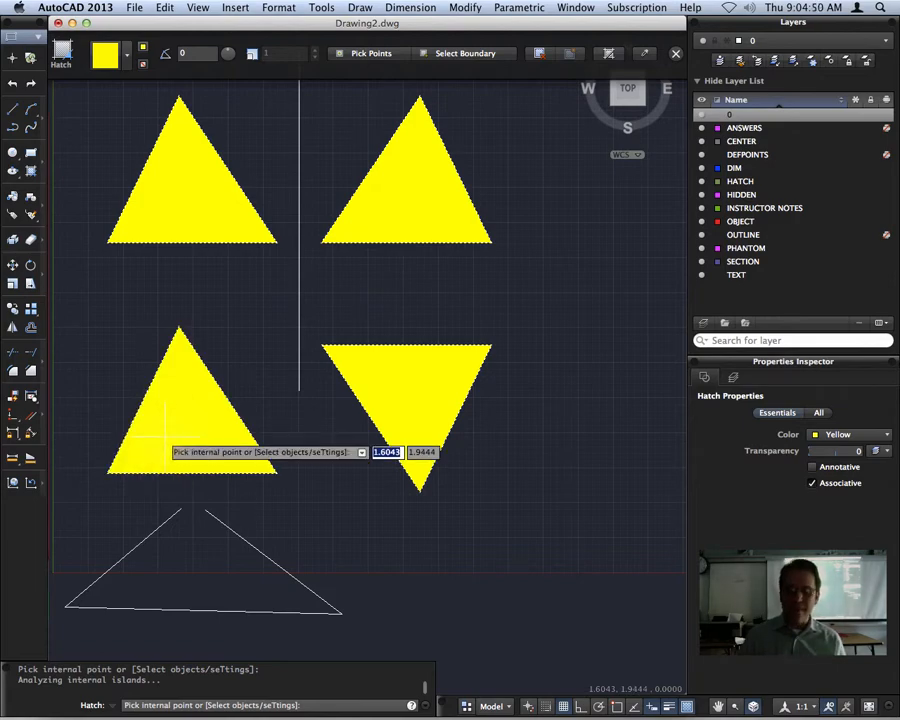
click(200, 585)
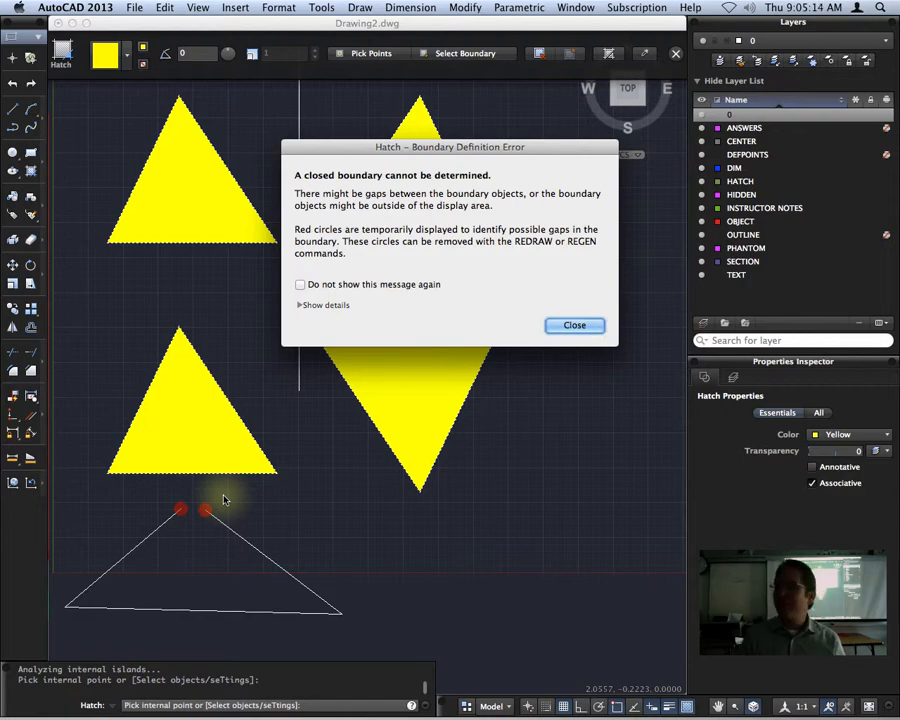
Close the boundary error dialog, cancel HATCH and restart it.
click(575, 325)
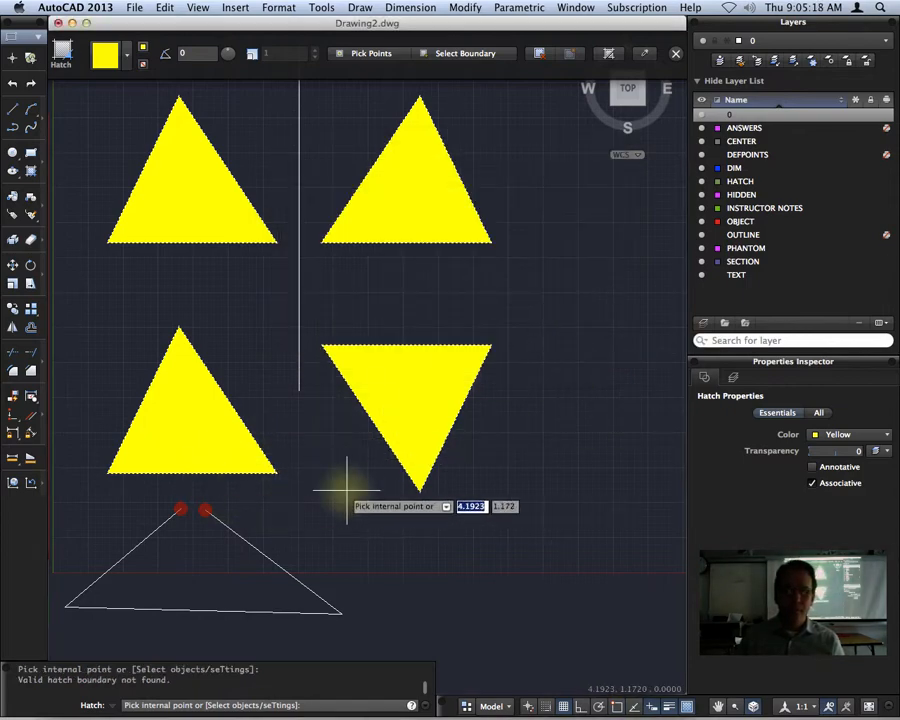
key(Escape)
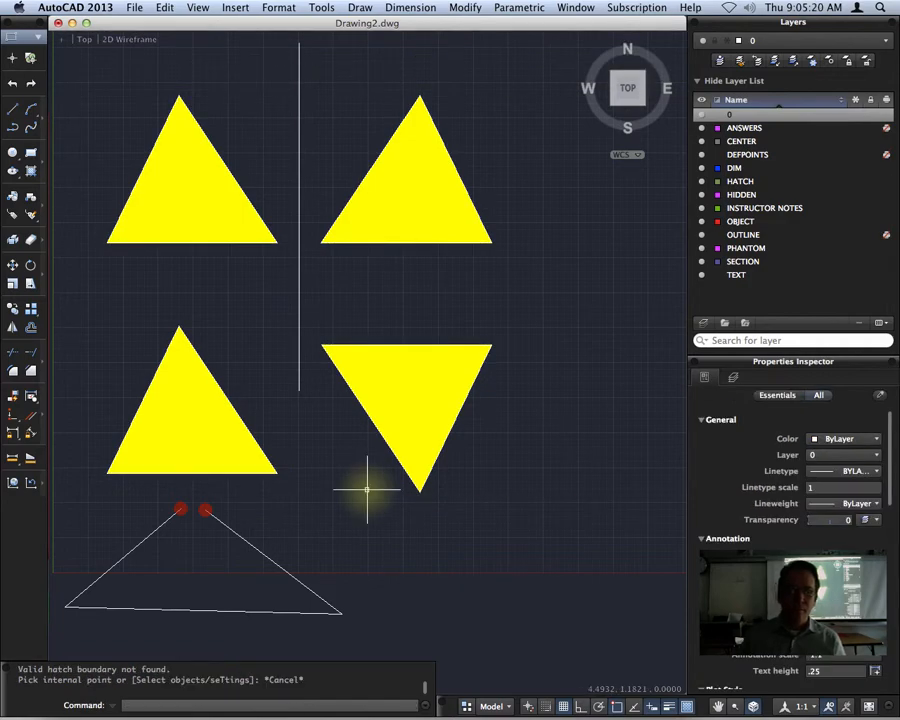
key(Return)
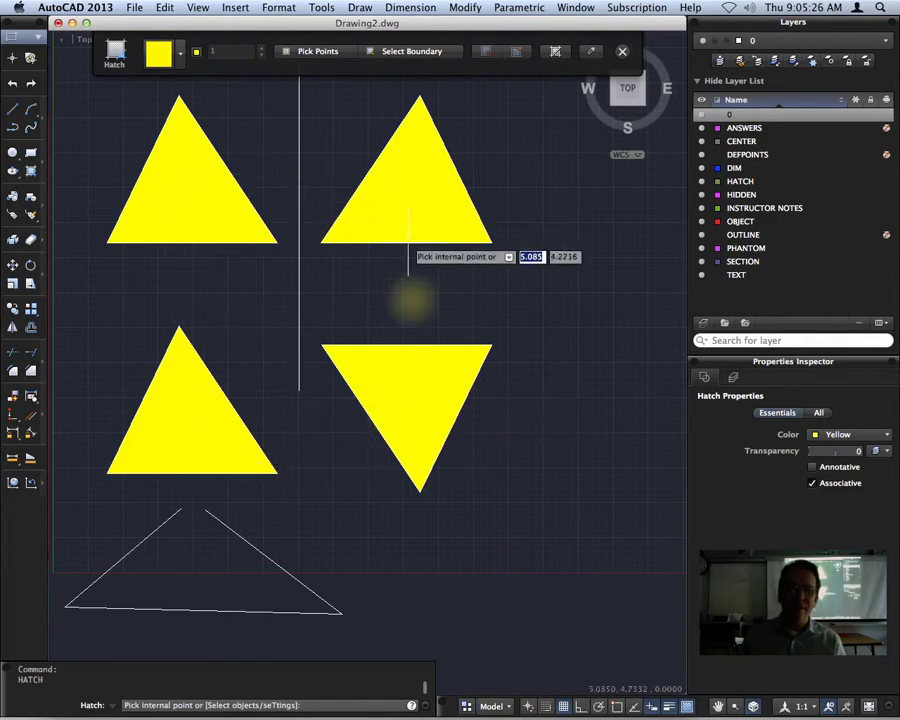
Select the triangles' yellow hatch fill and delete it.
click(173, 202)
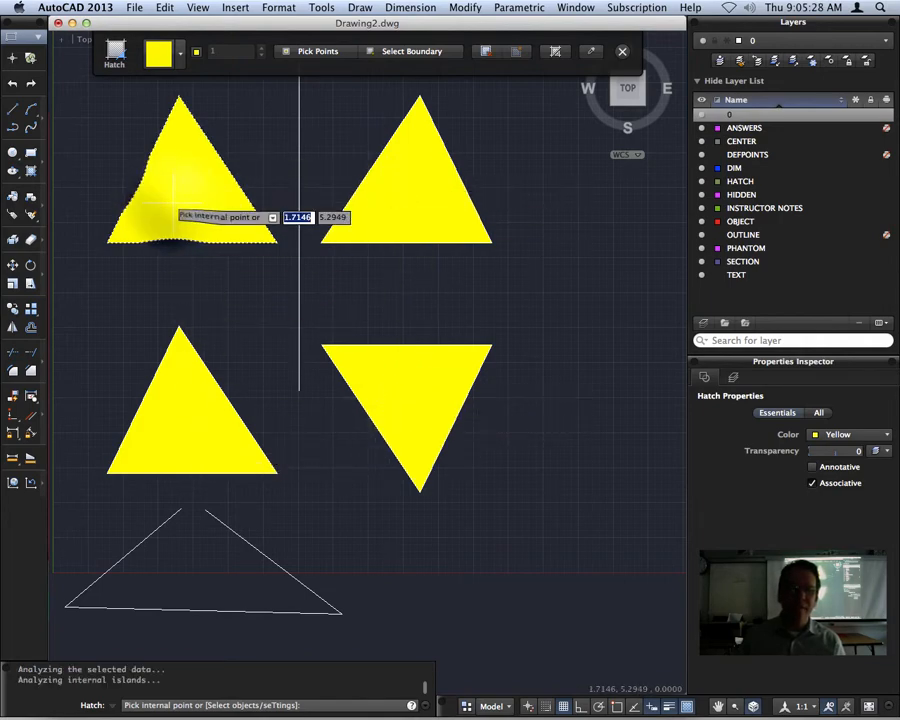
key(Escape)
key(Escape)
click(170, 212)
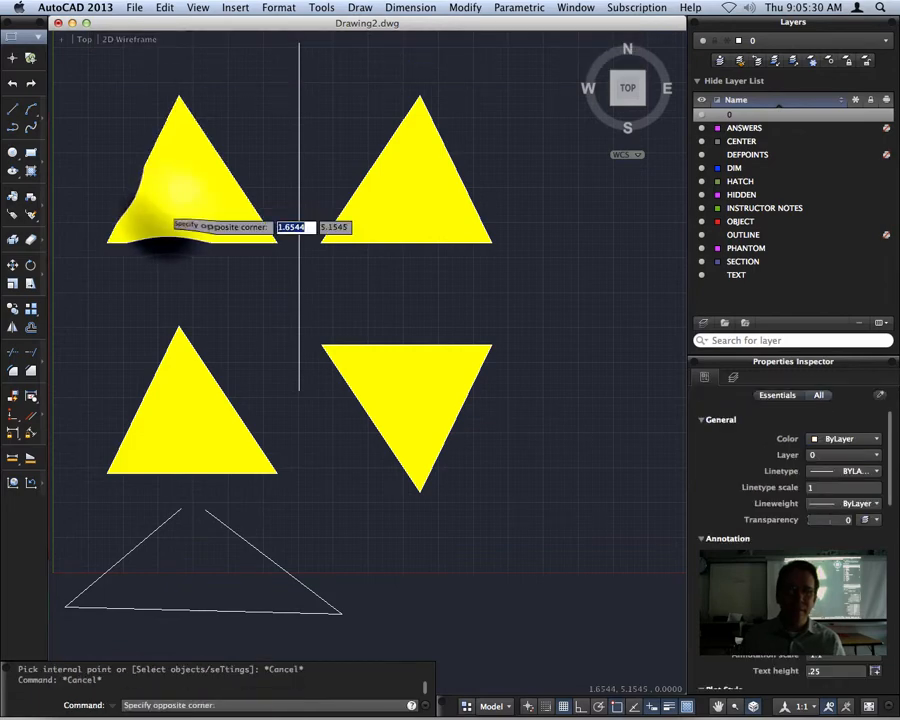
click(170, 212)
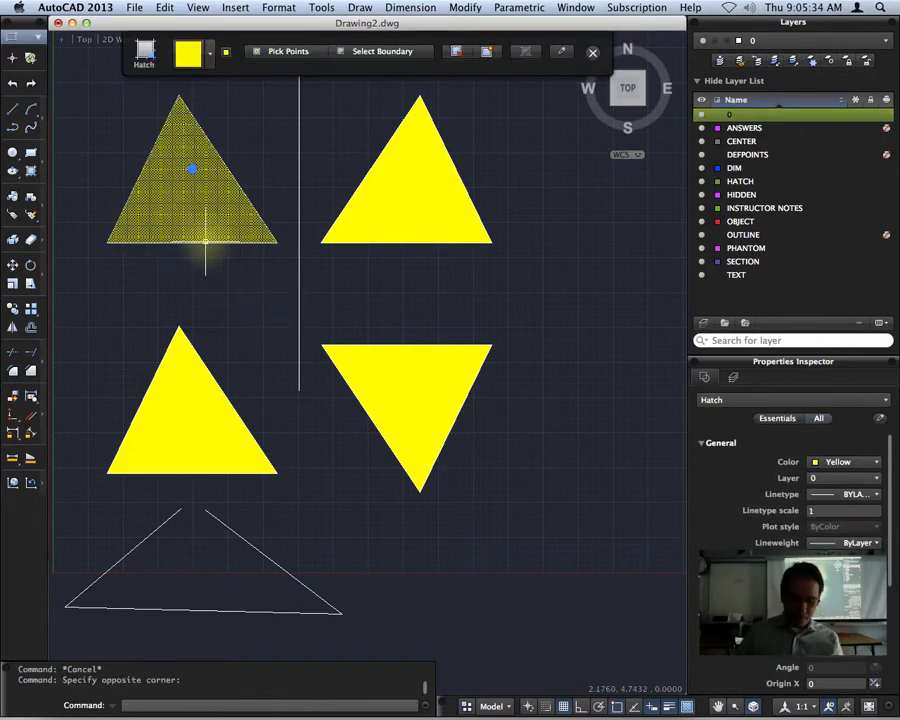
key(Escape)
click(202, 205)
click(199, 205)
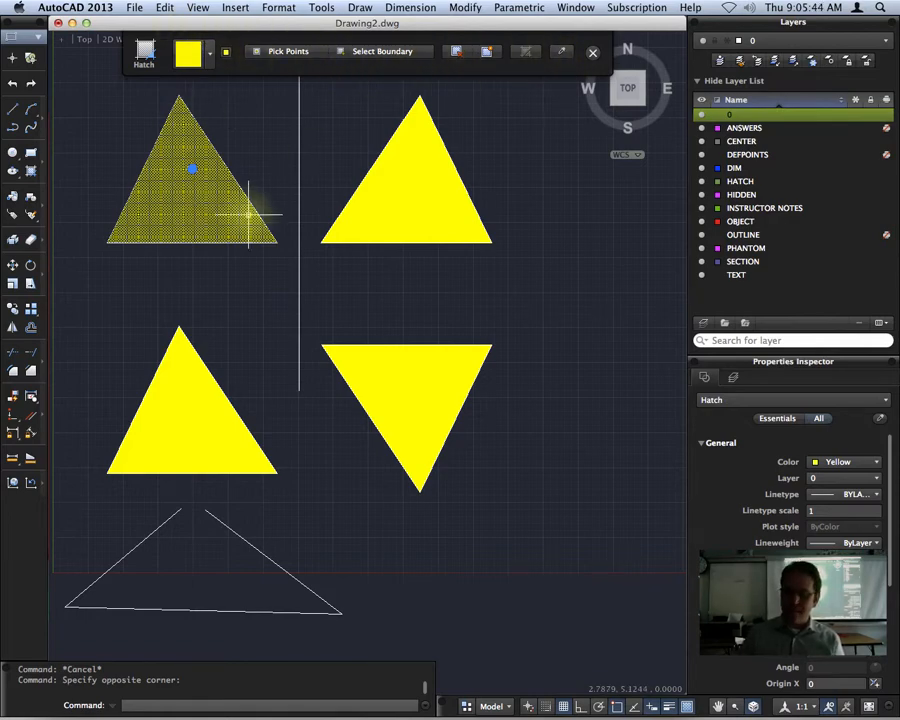
key(Delete)
Erase the remaining yellow fill from all four triangles, then restart the hatch command.
click(181, 205)
click(181, 205)
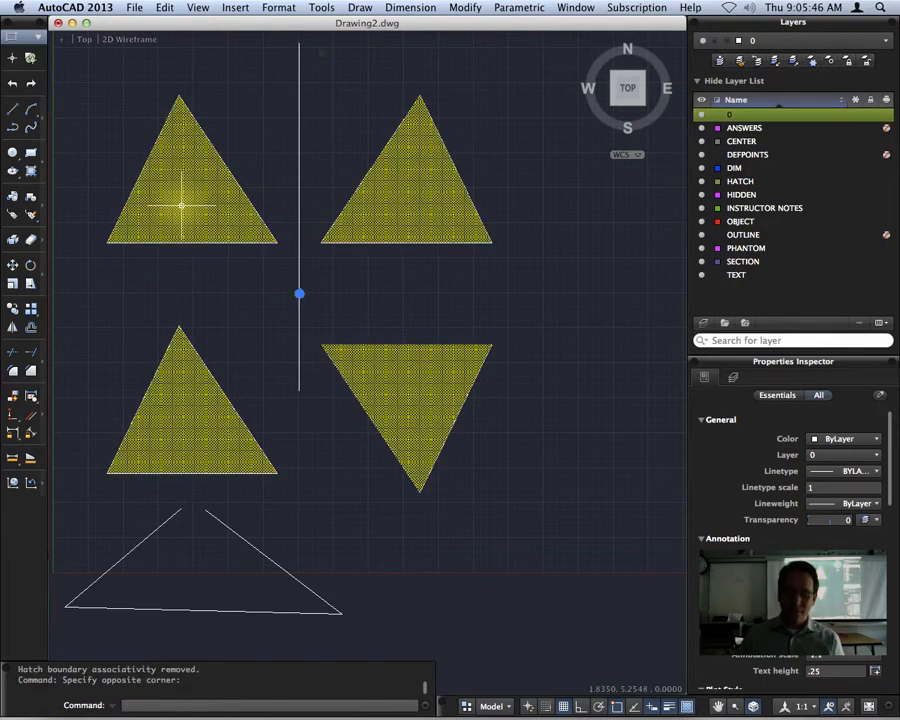
key(Delete)
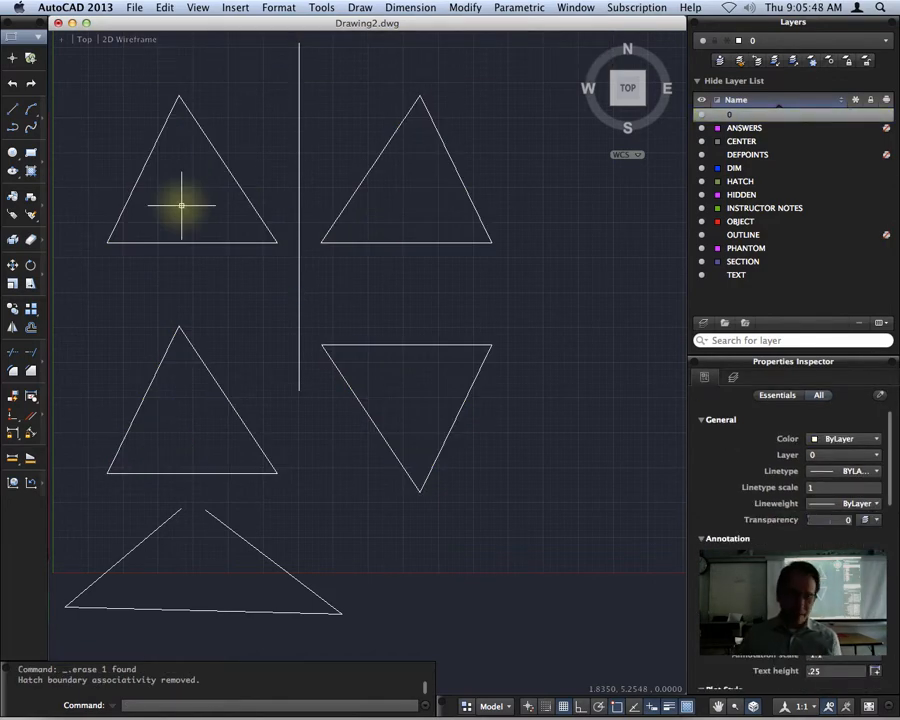
key(super+z)
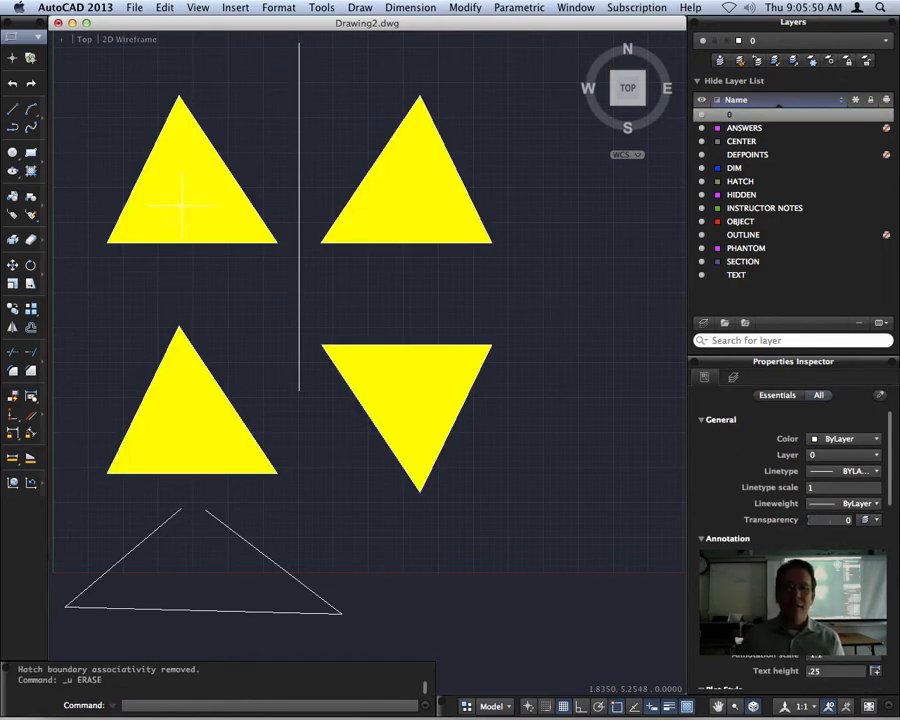
click(184, 204)
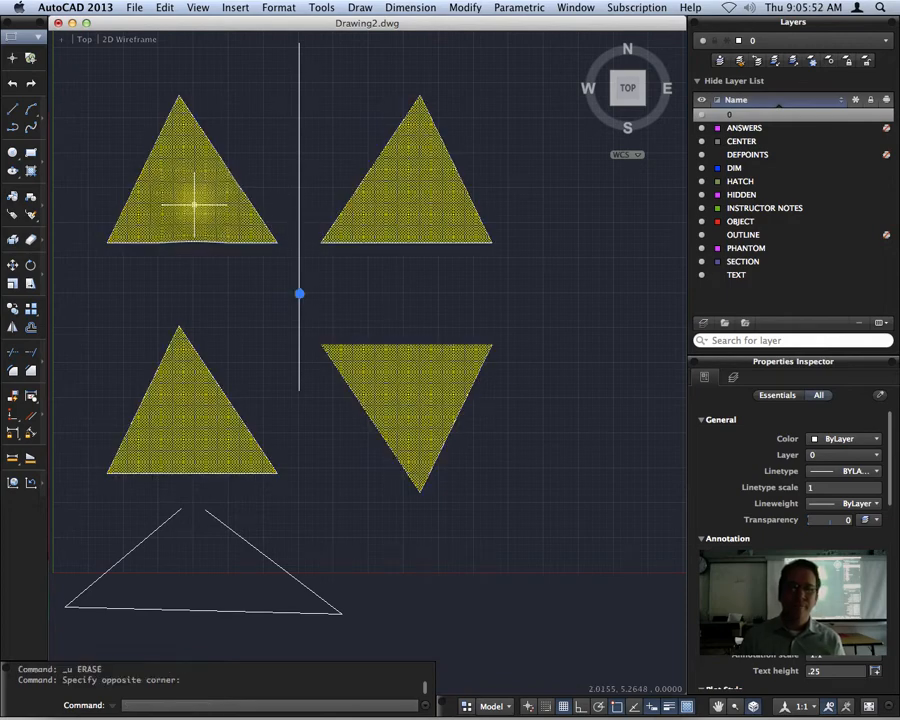
key(Delete)
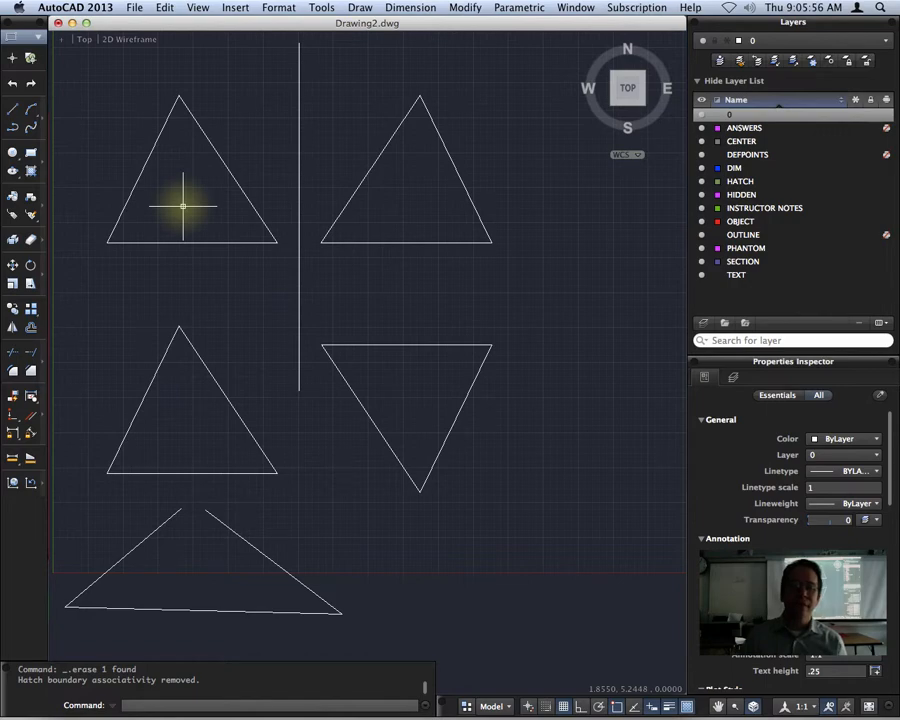
key(Return)
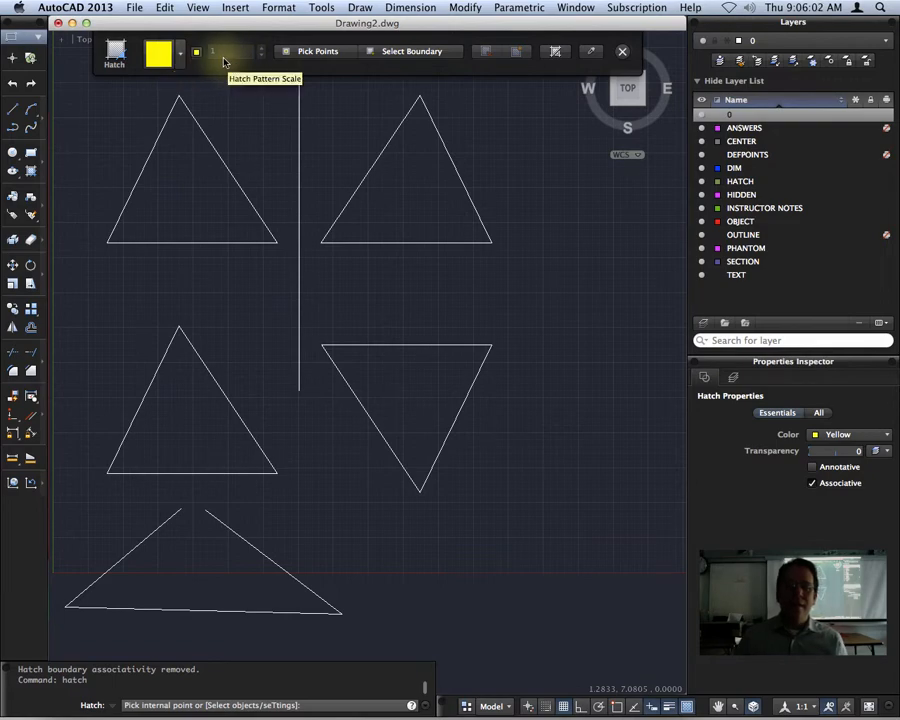
Pan left and draw a rectangle beside the triangles.
key(Escape)
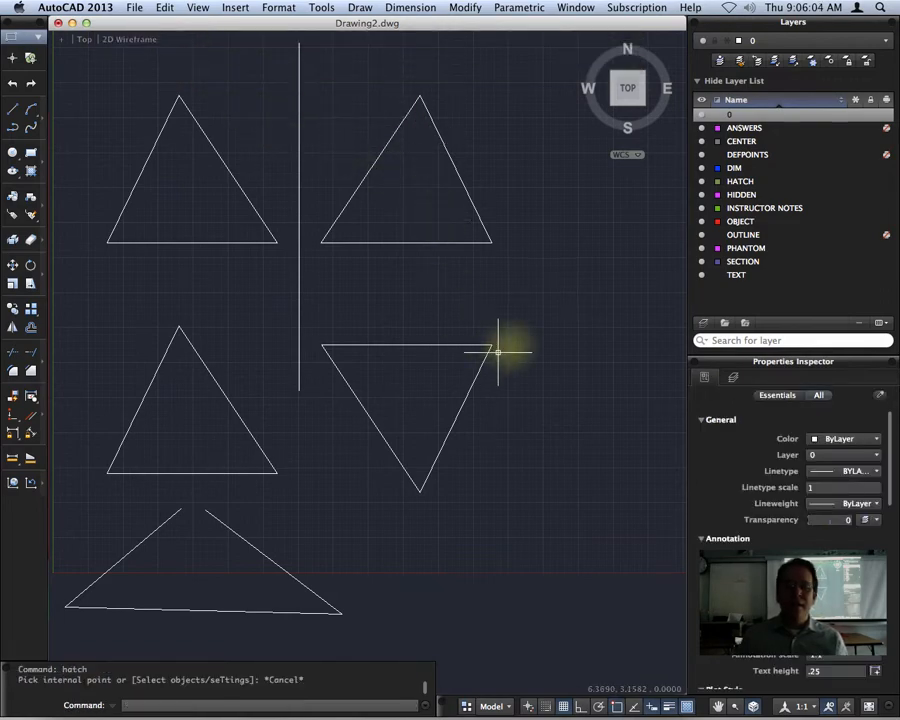
mouse_move(543, 268)
middle_down()
mouse_move(476, 293)
mouse_move(201, 275)
middle_up()
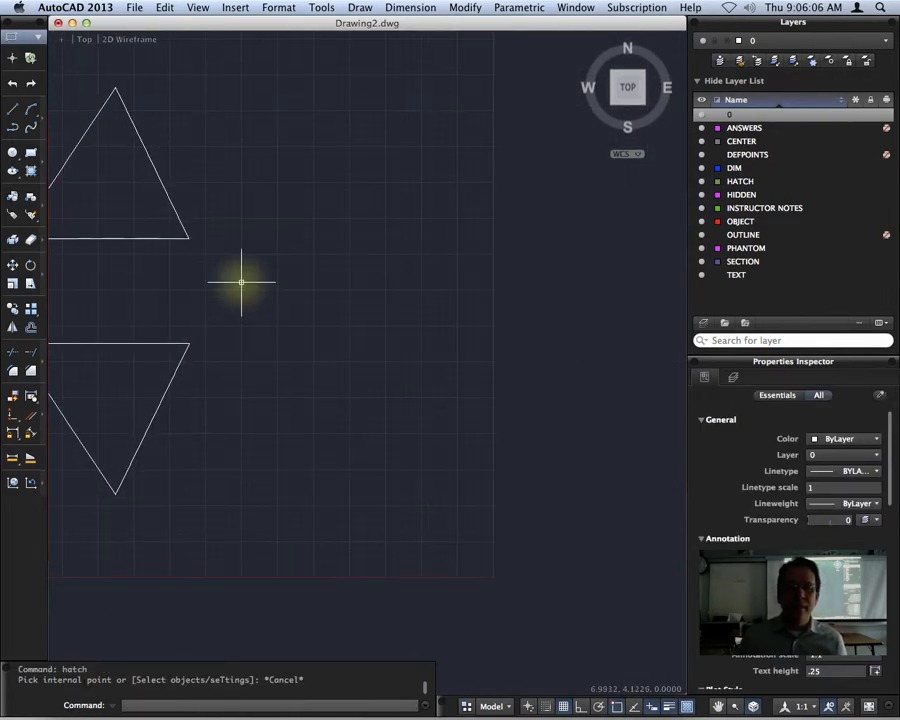
click(31, 152)
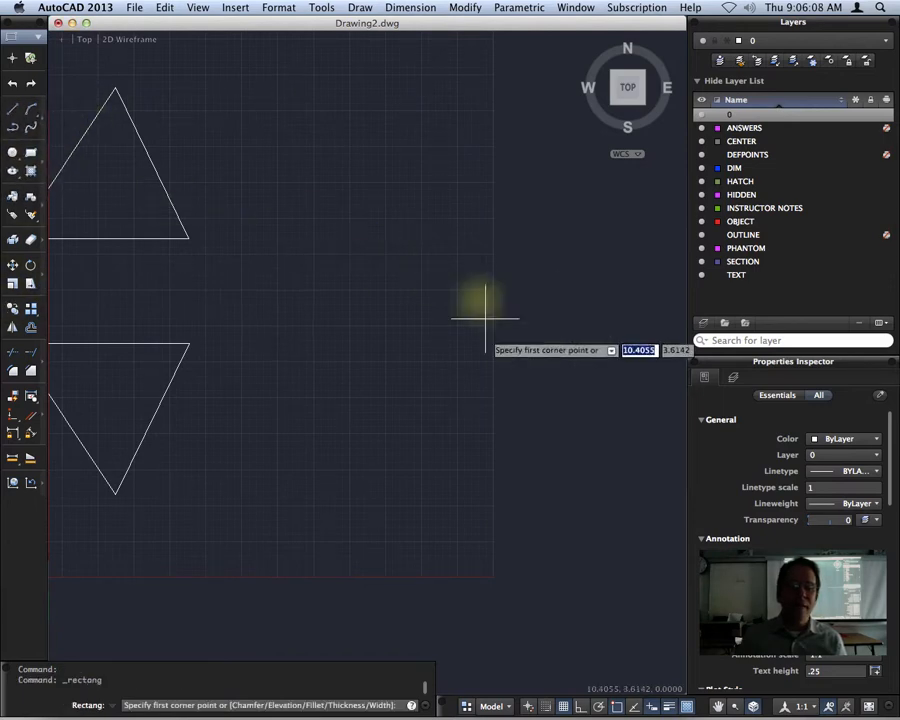
click(285, 323)
click(557, 98)
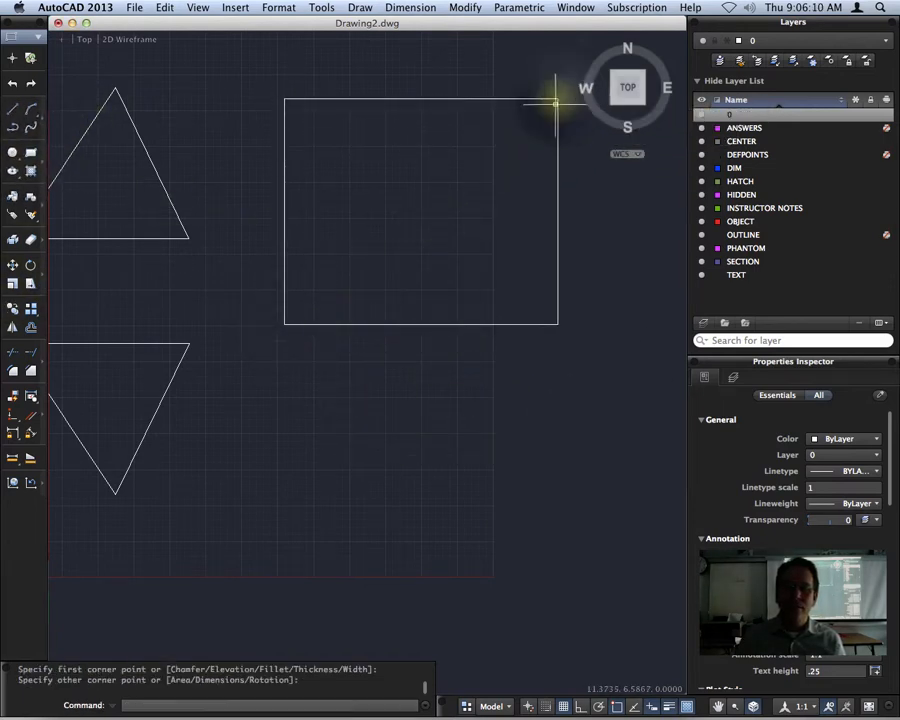
Draw a circle inside the rectangle, then restart the hatch command.
click(12, 152)
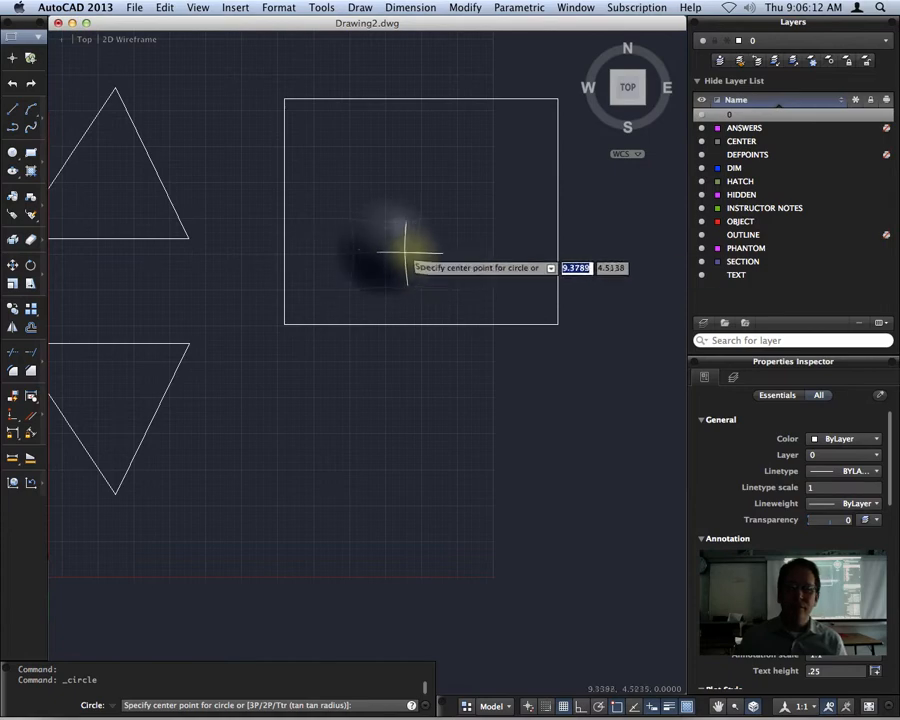
click(385, 247)
click(424, 237)
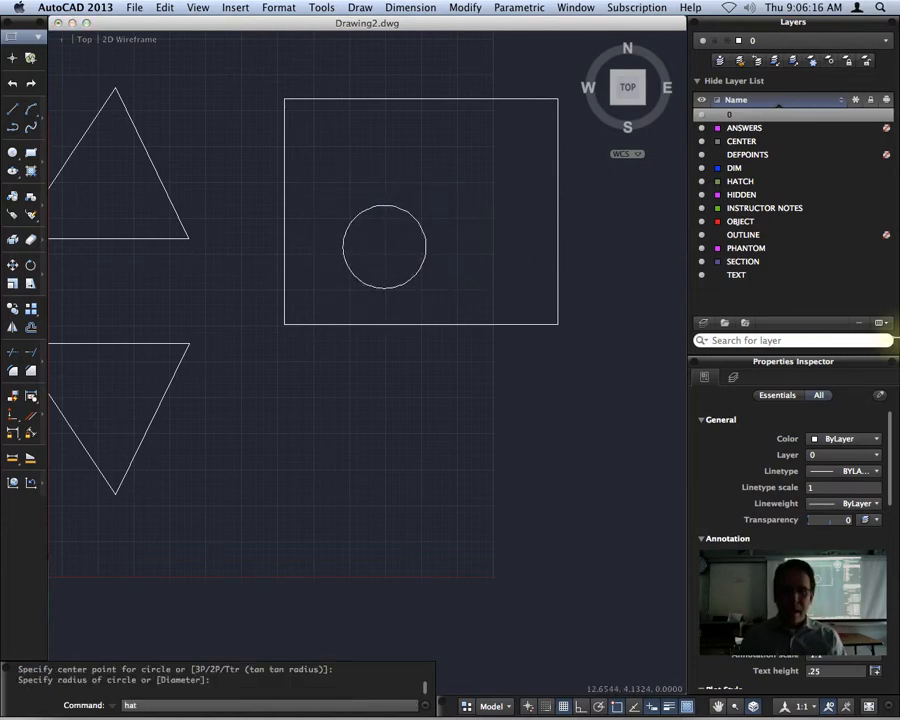
key(Return)
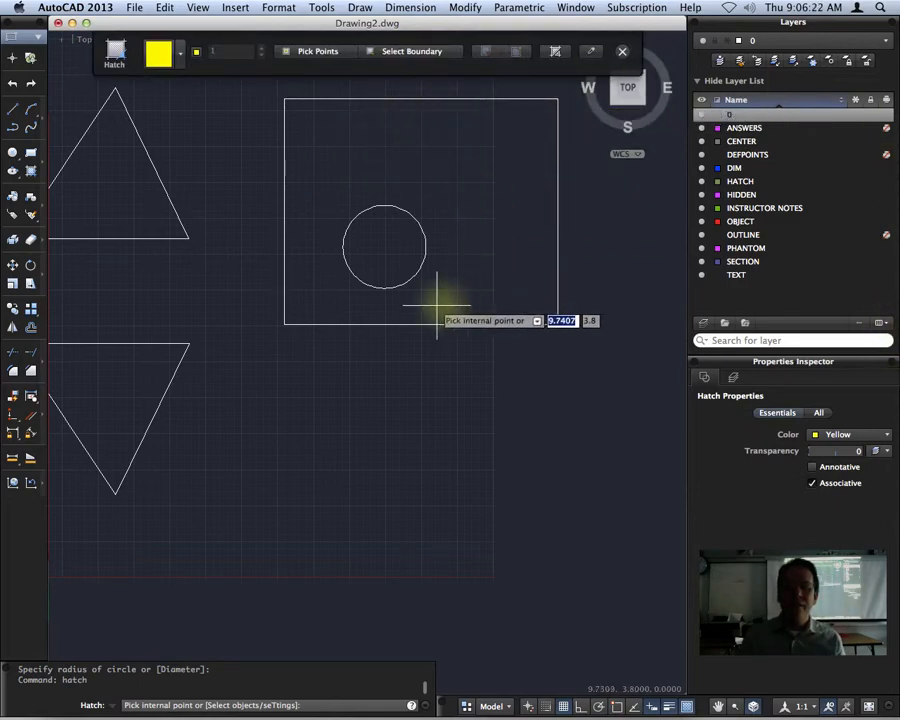
Fill the entire rectangle solid yellow by selecting its edge as the boundary object.
click(462, 151)
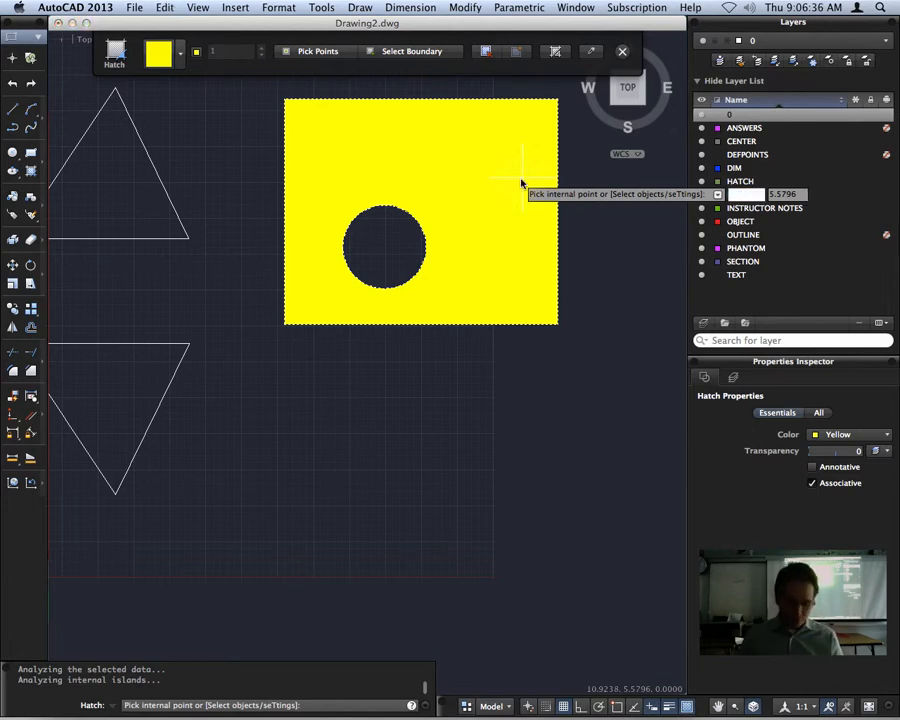
key(super+z)
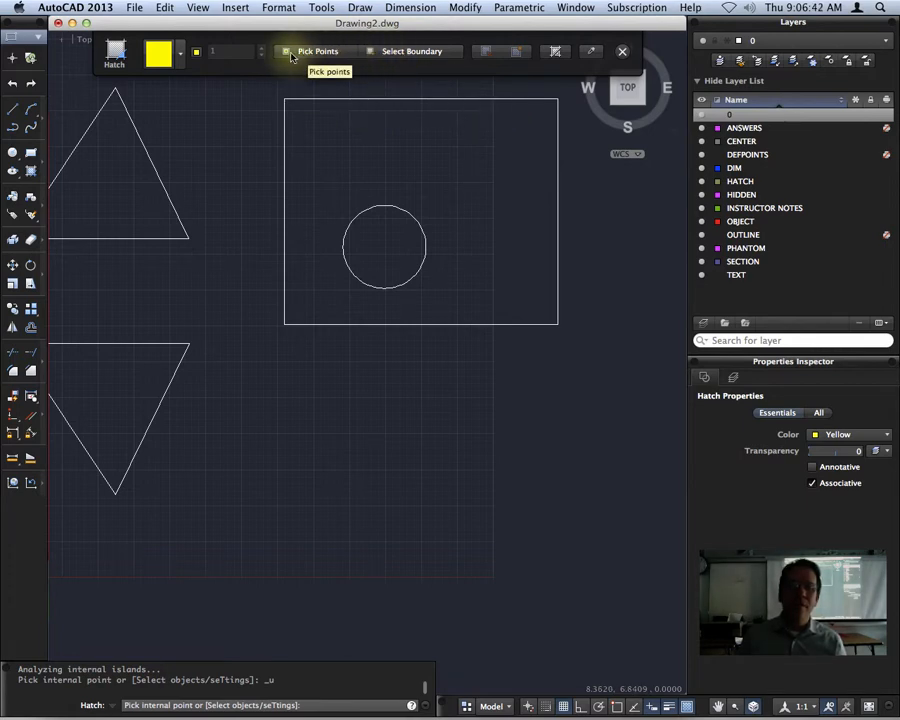
click(411, 55)
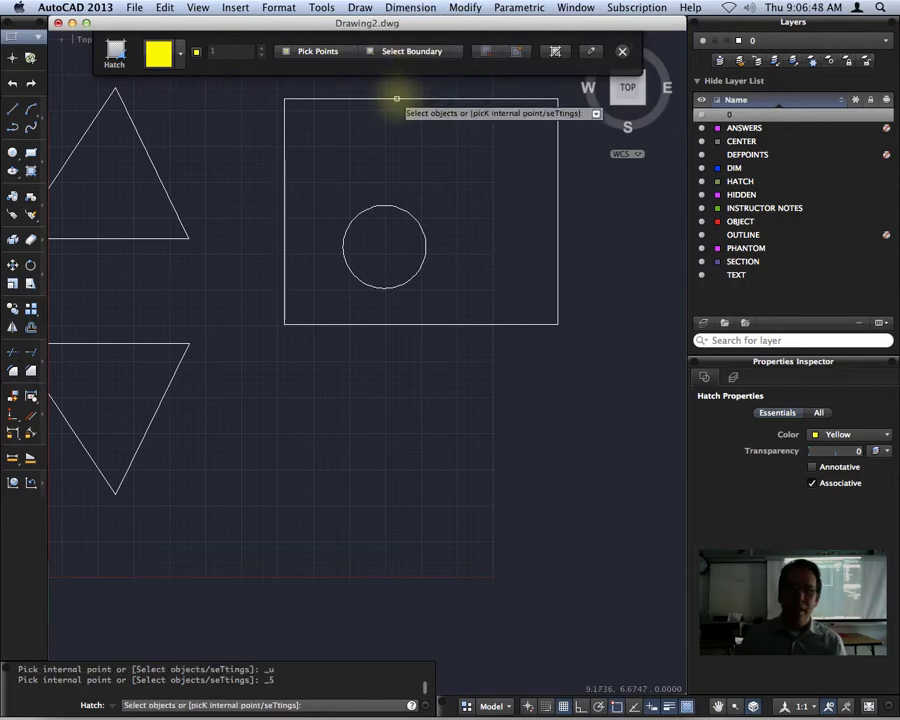
click(397, 98)
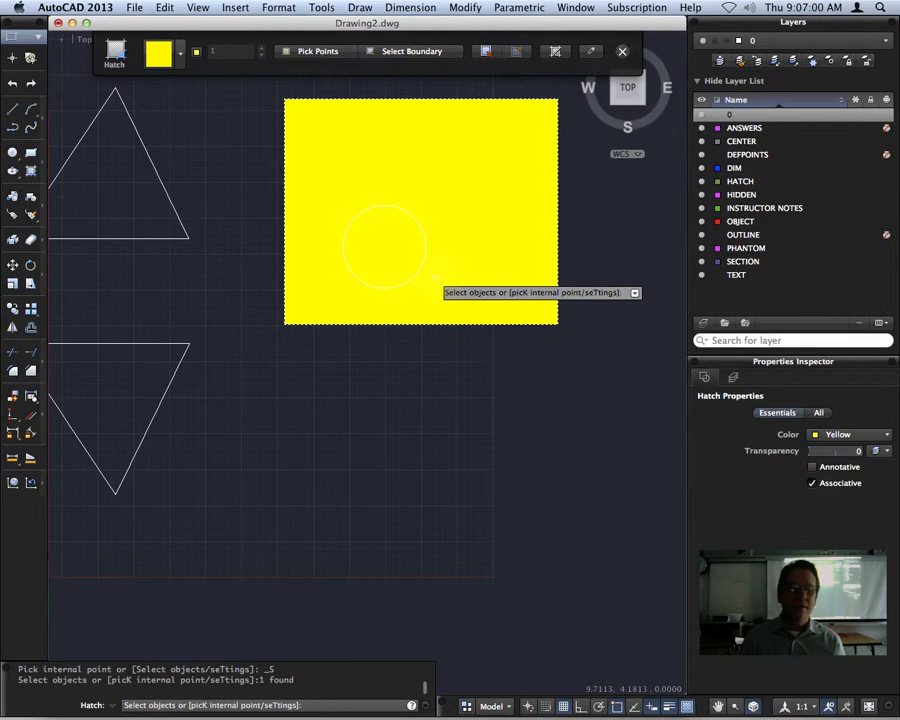
key(Escape)
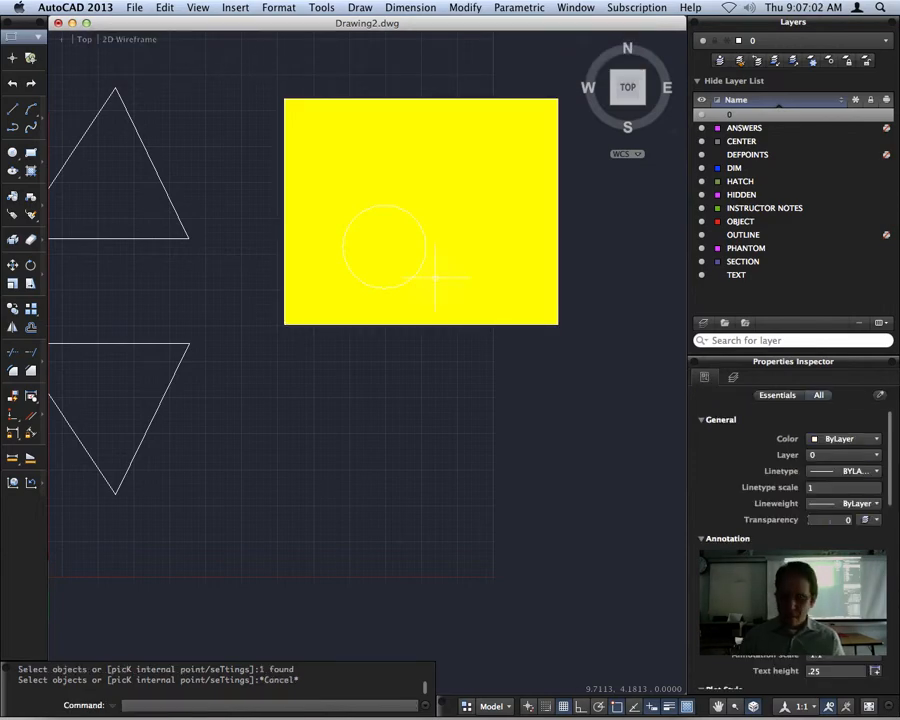
Erase the rectangle's yellow fill, write TEXT above the circle with DTEXT, and start HATCH.
click(444, 150)
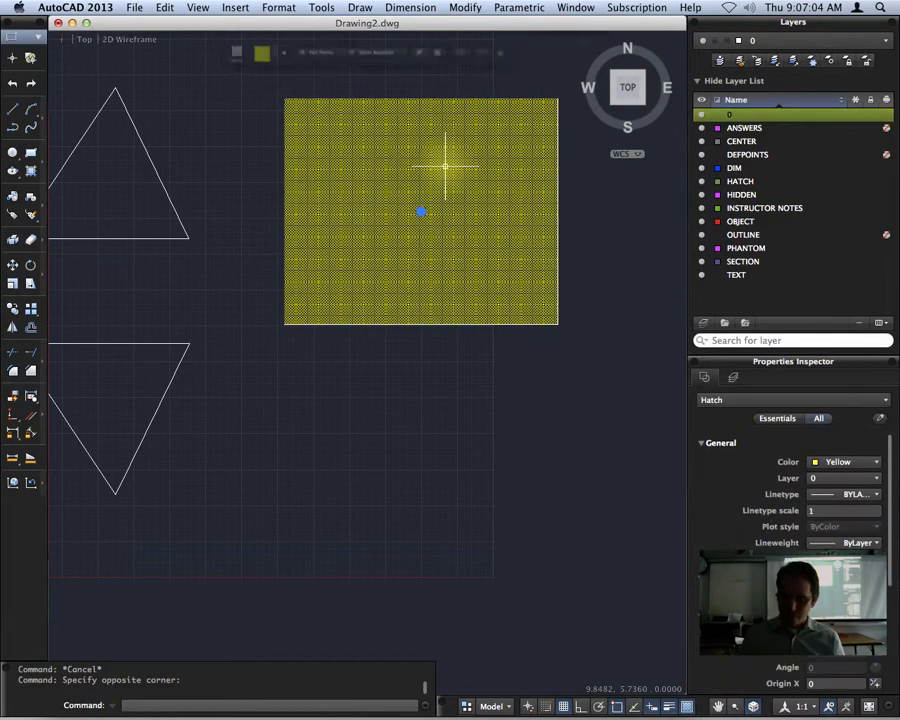
key(Delete)
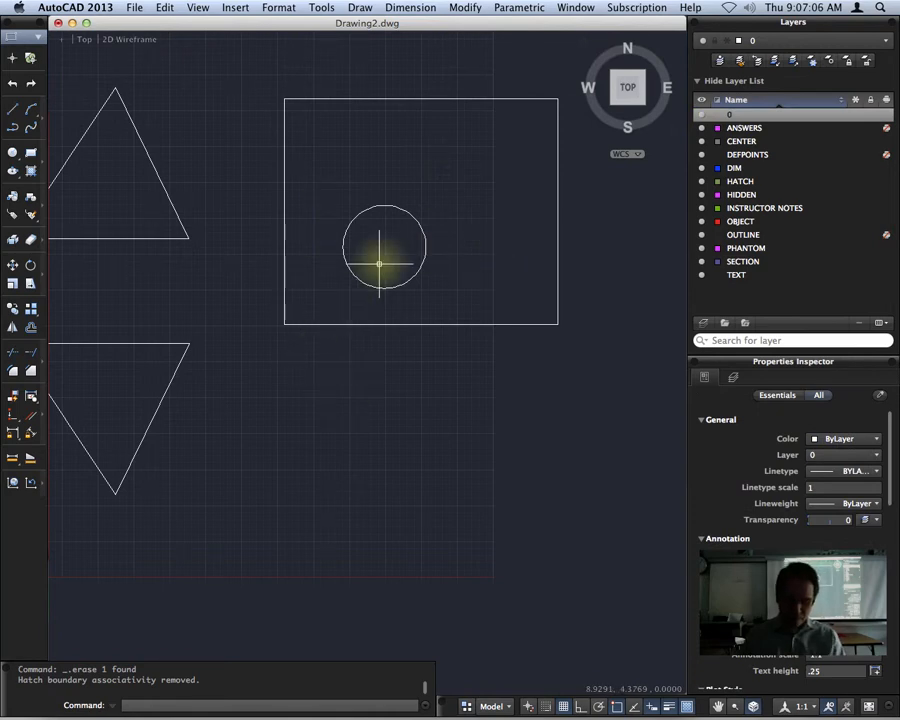
text(dtext)
key(Return)
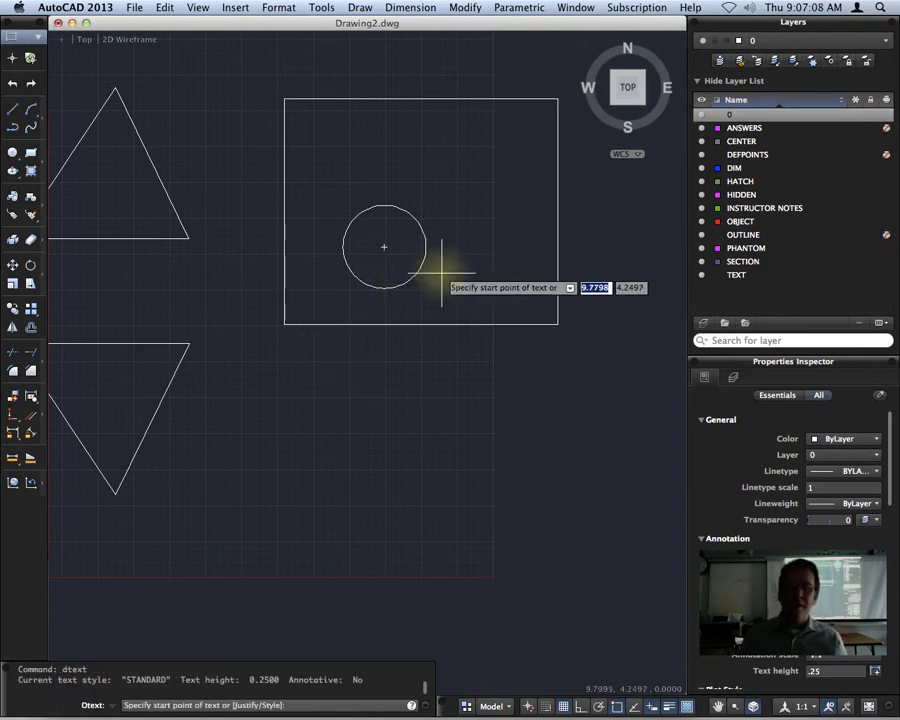
click(384, 176)
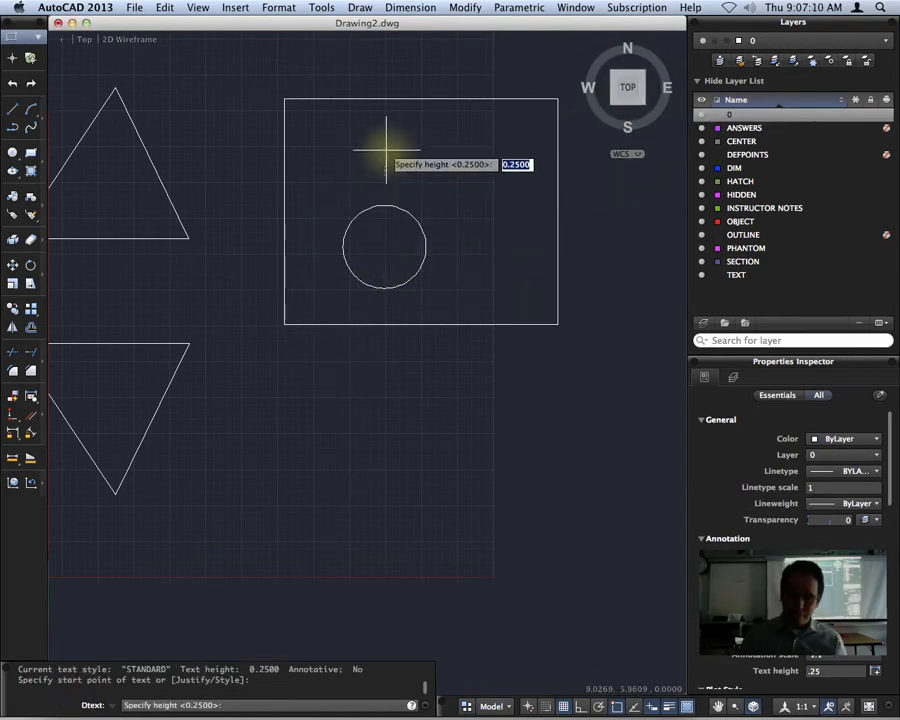
key(Return)
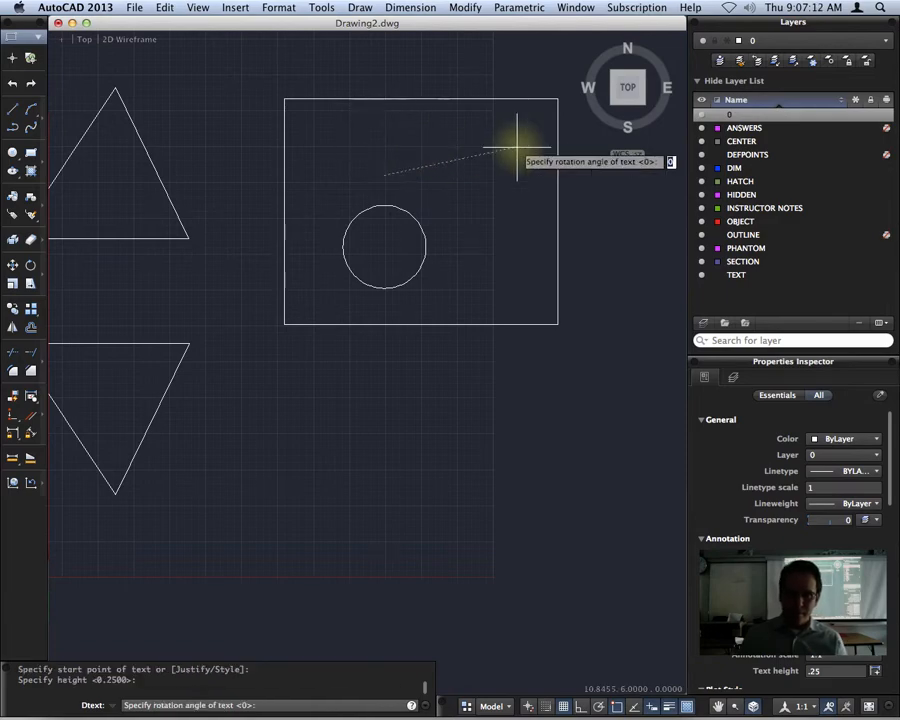
key(Return)
text(TEXT)
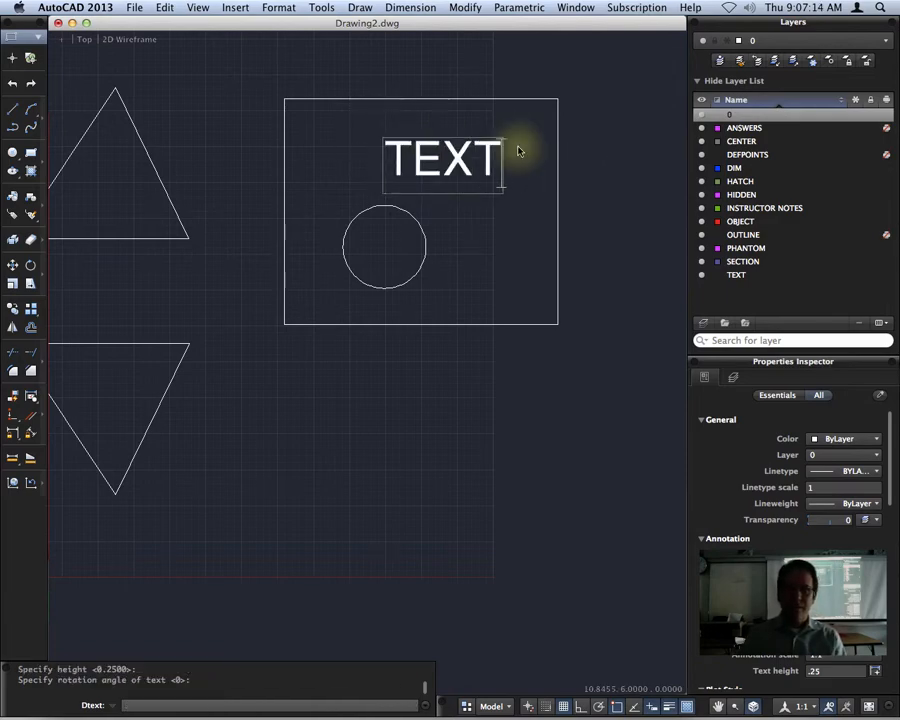
key(Return)
key(Return)
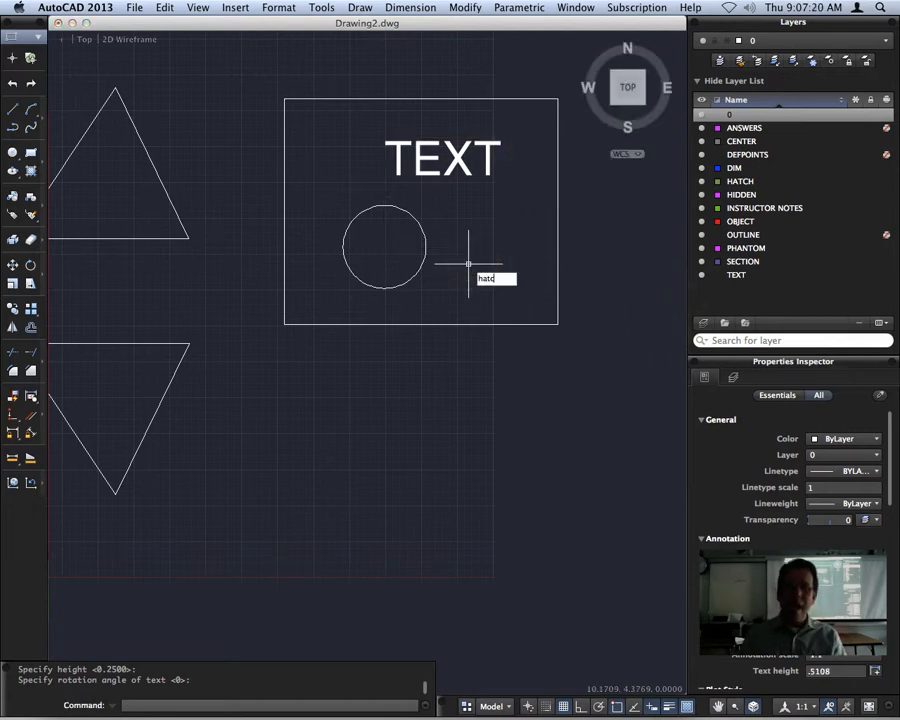
text(hatch)
key(Return)
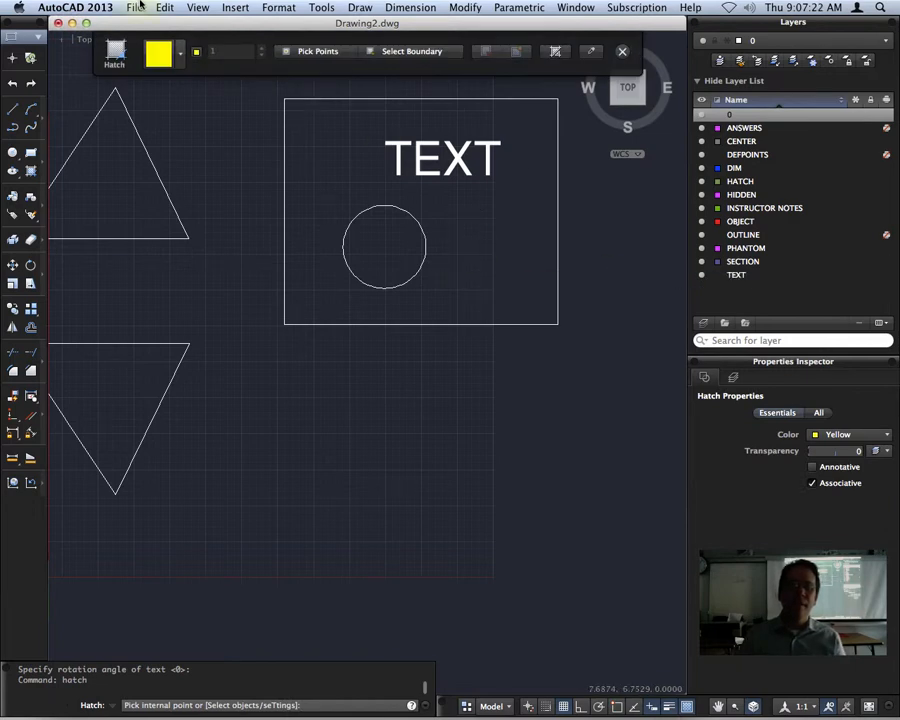
click(190, 53)
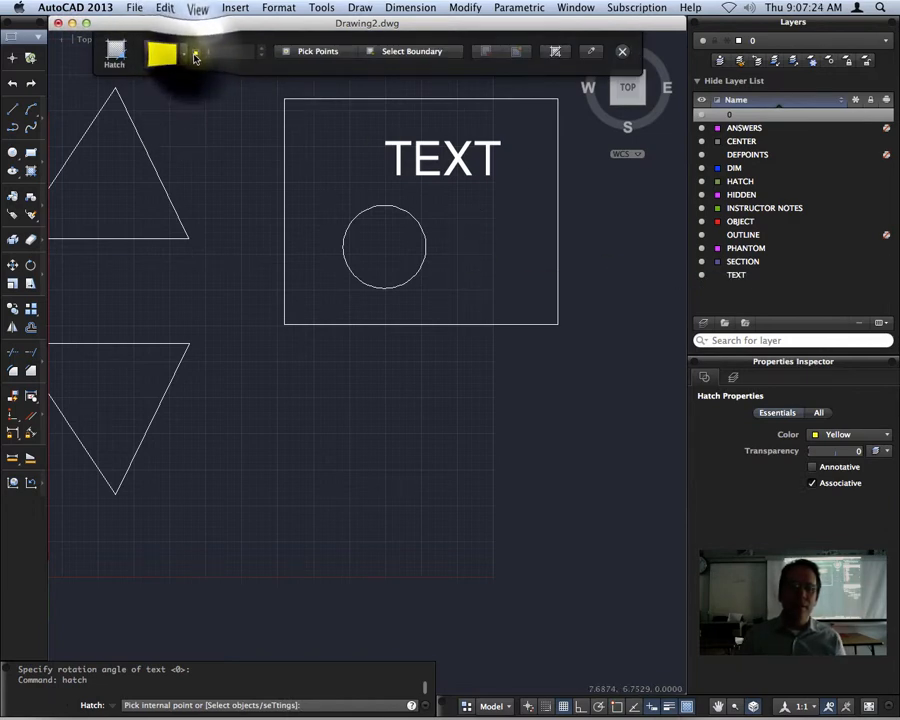
click(197, 52)
click(222, 99)
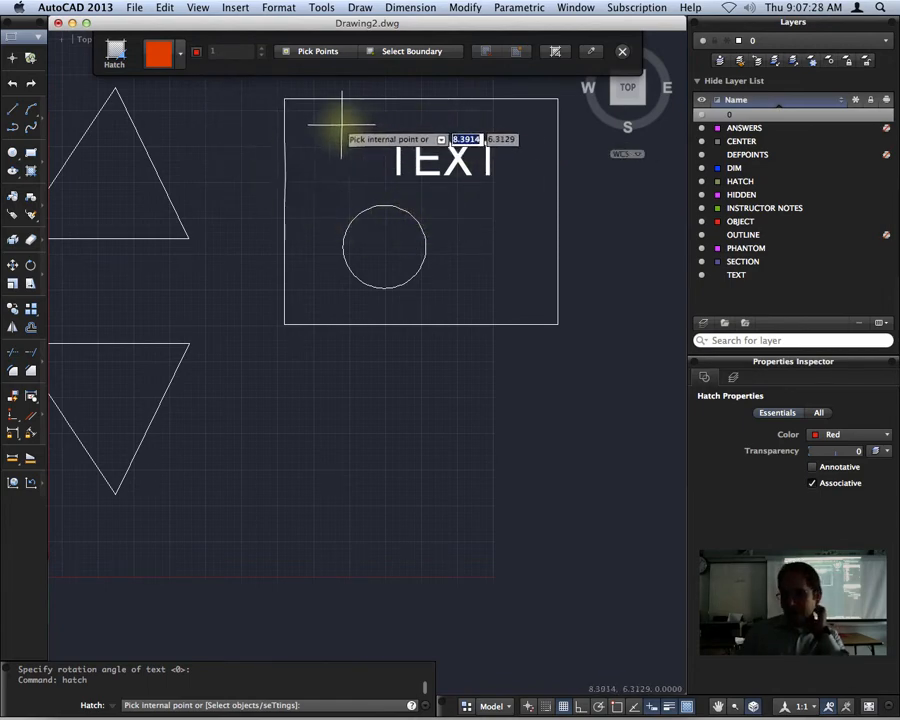
click(323, 176)
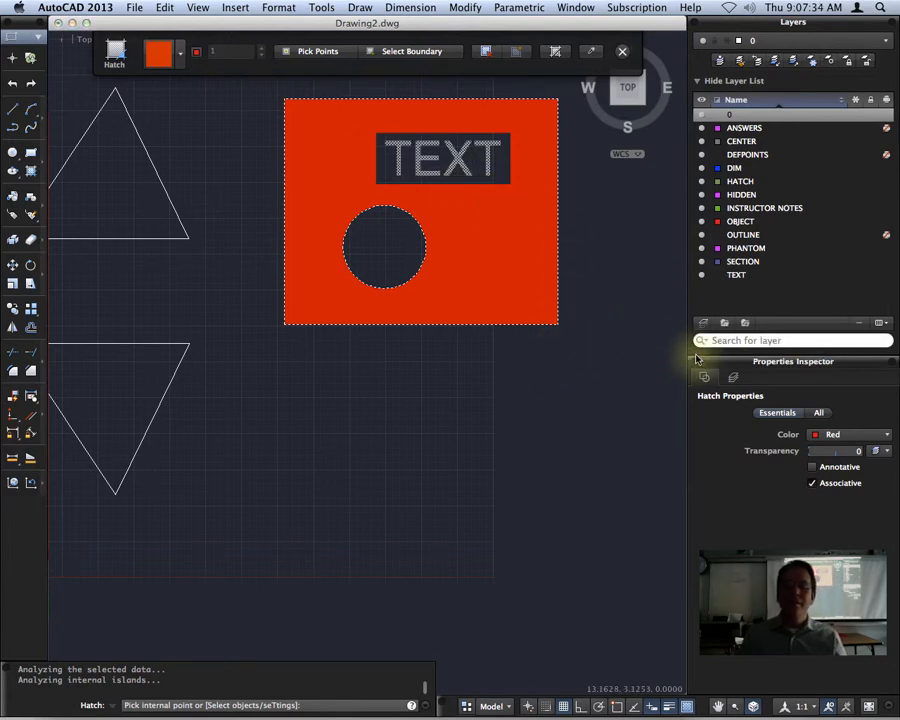
key(Return)
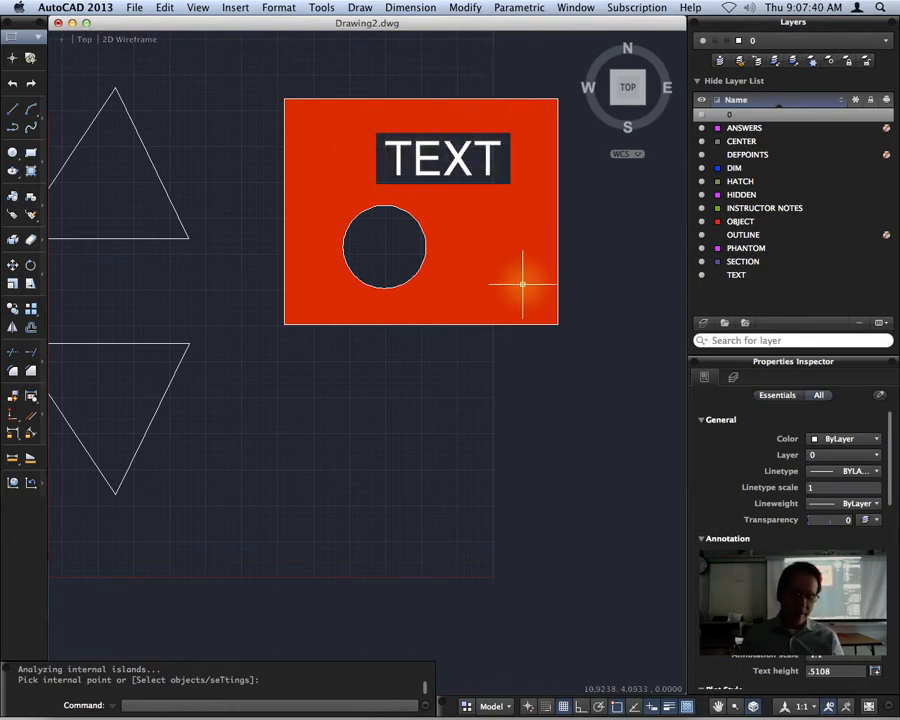
key(super+z)
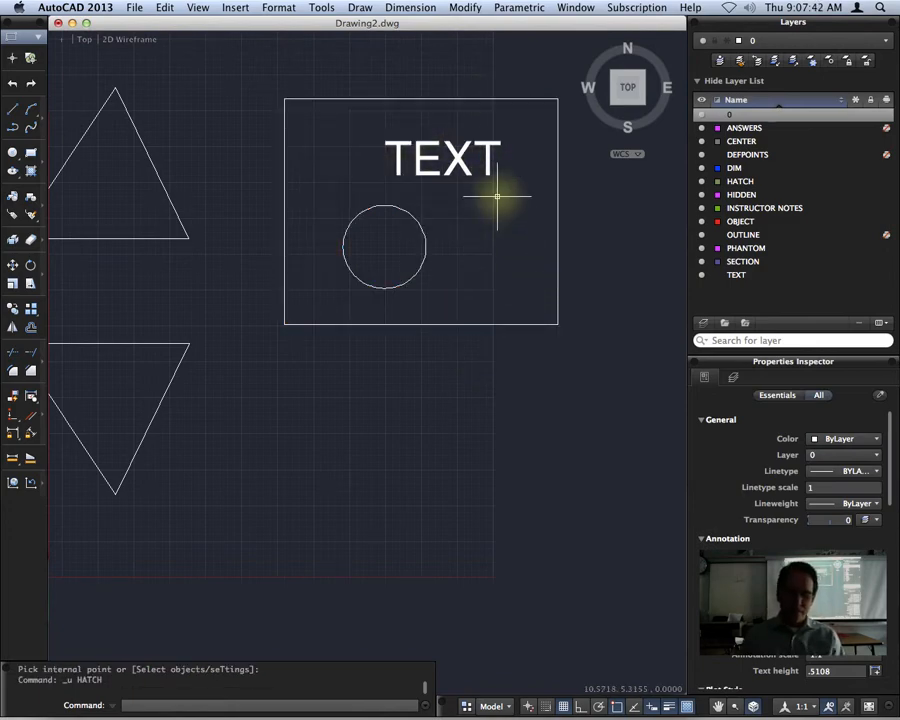
text(ha)
key(BackSpace)
key(BackSpace)
text(ha)
key(BackSpace)
key(BackSpace)
text(atch)
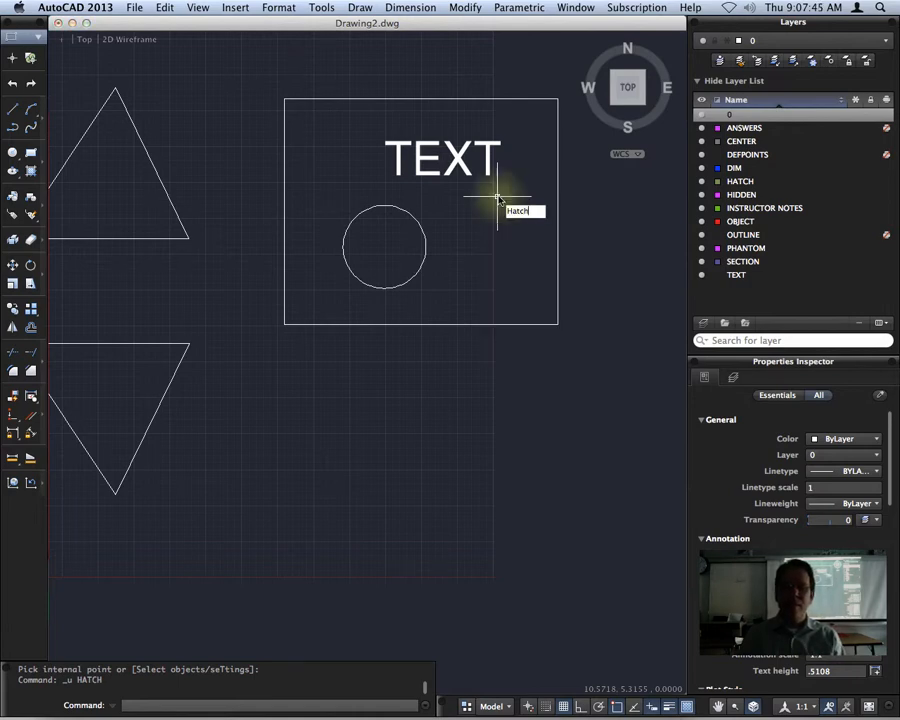
key(Return)
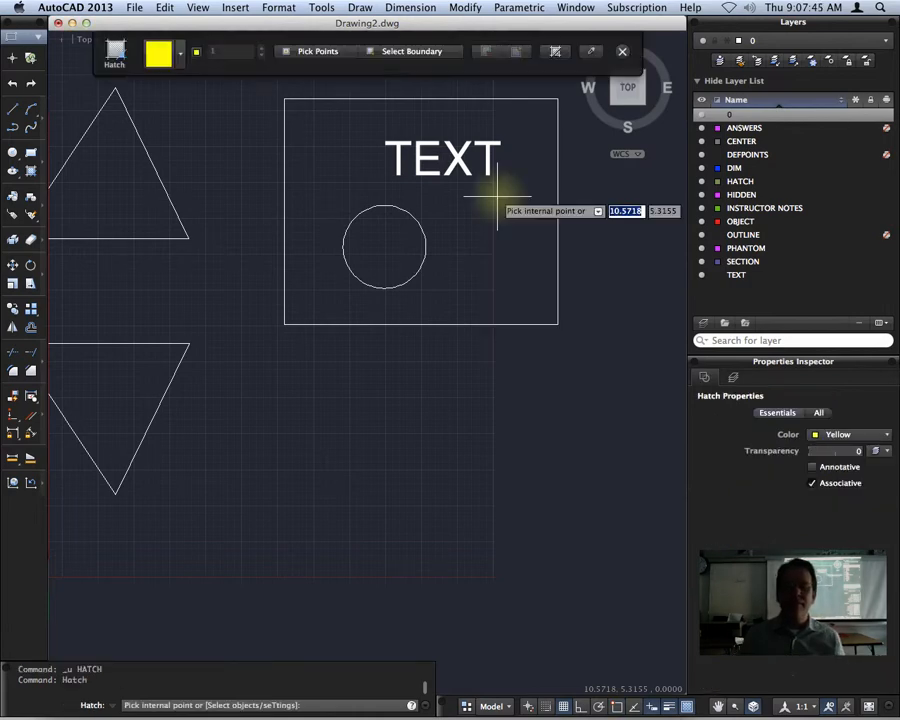
click(400, 51)
click(355, 98)
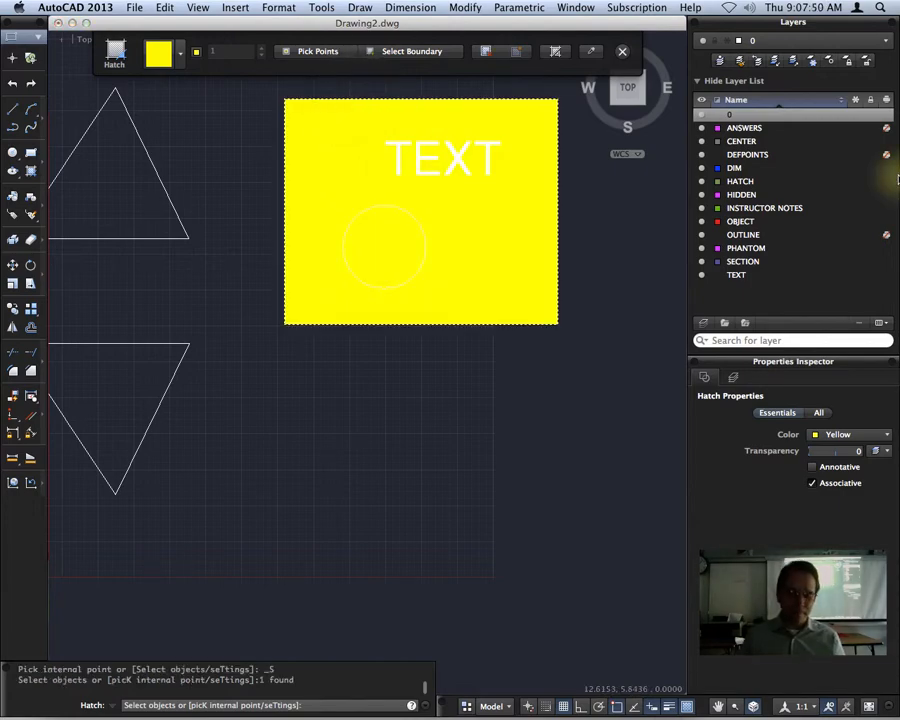
key(super+z)
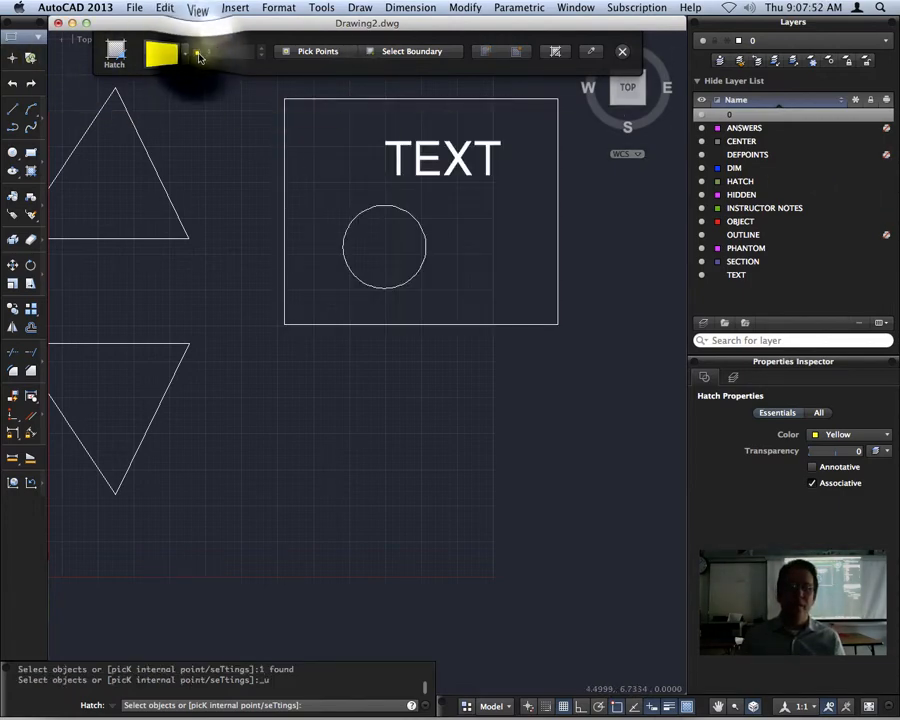
click(199, 57)
click(215, 98)
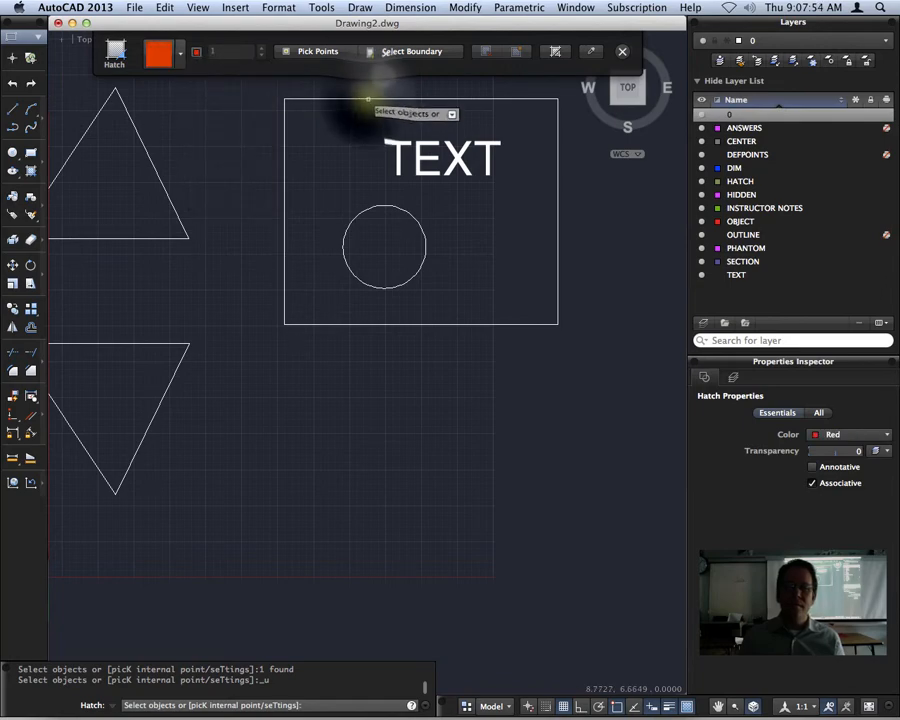
click(368, 99)
key(Return)
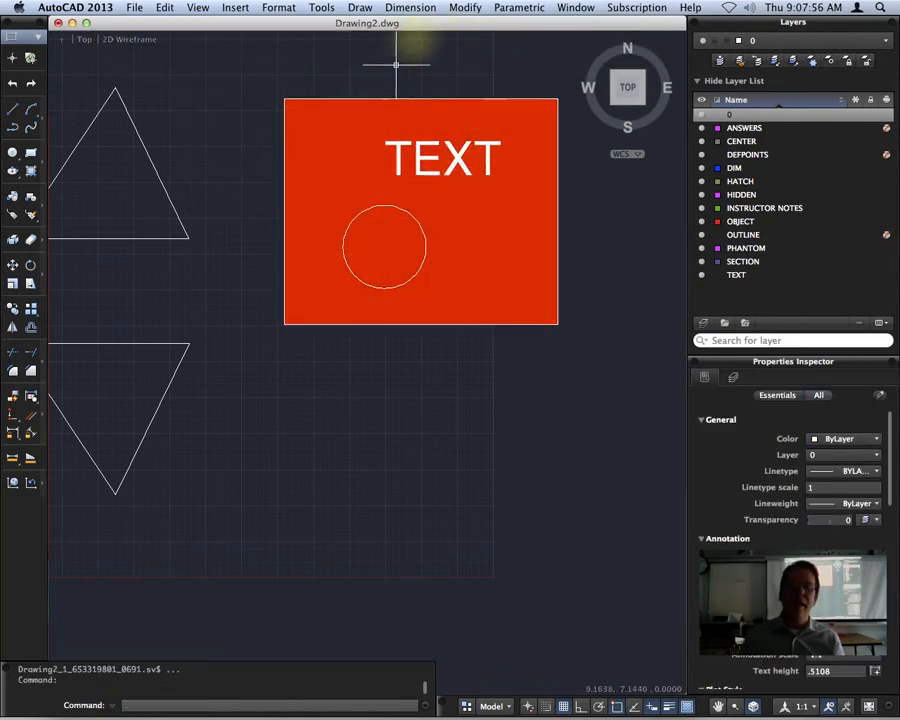
click(484, 242)
key(Delete)
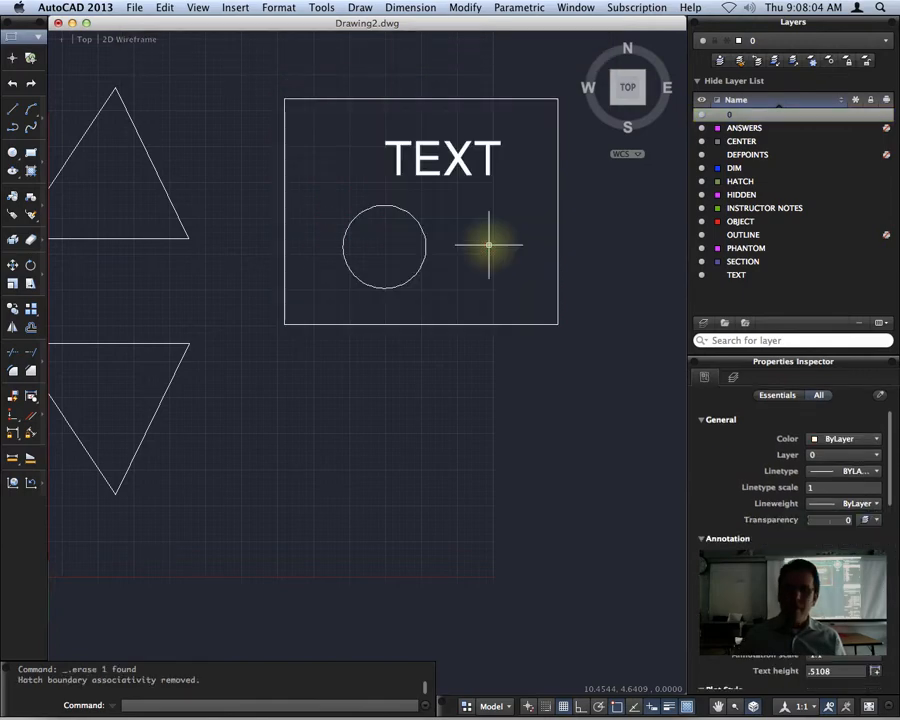
Start a gradient hatch and apply it inside the rectangle.
scroll(488, 244, up, 1)
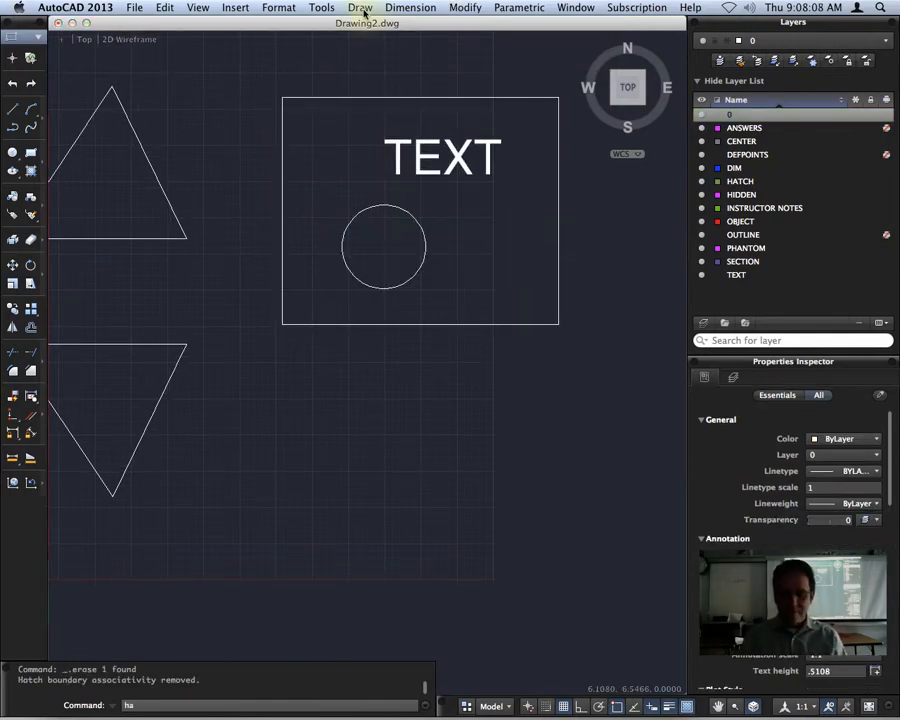
text(h)
key(Return)
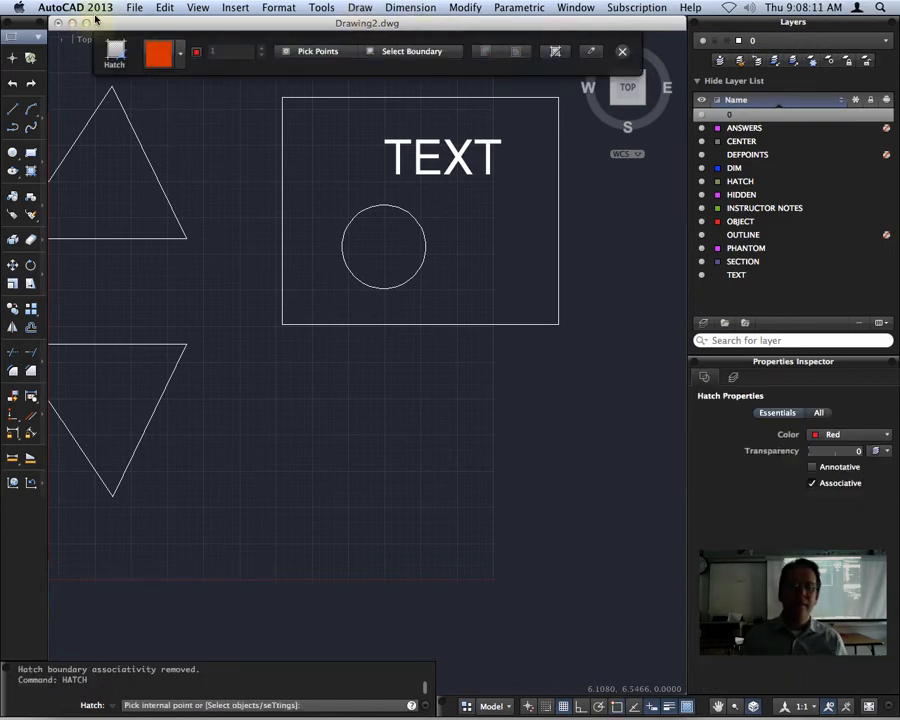
click(181, 55)
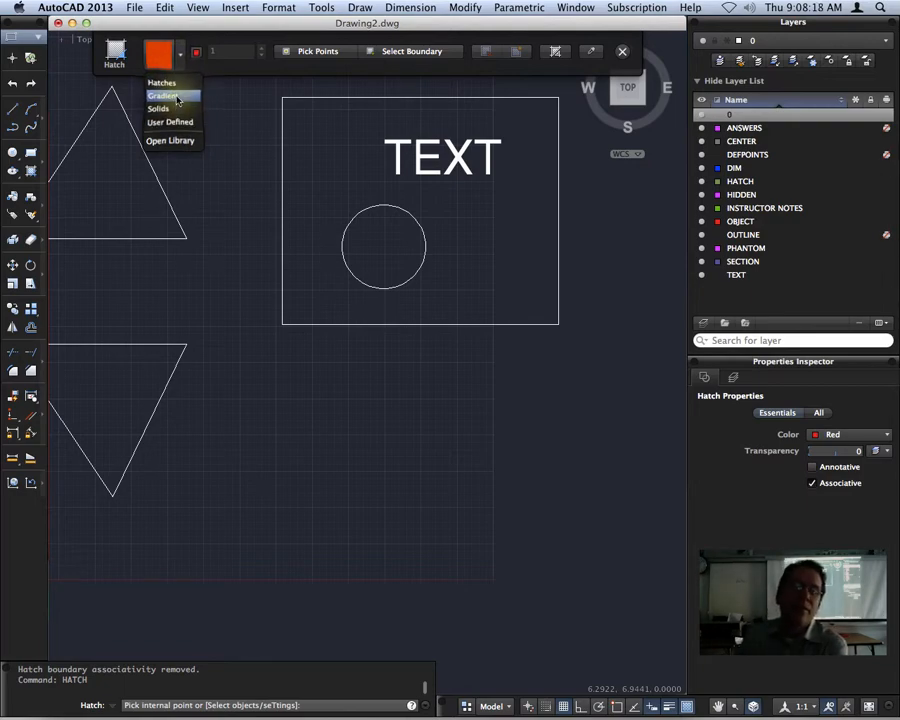
click(176, 96)
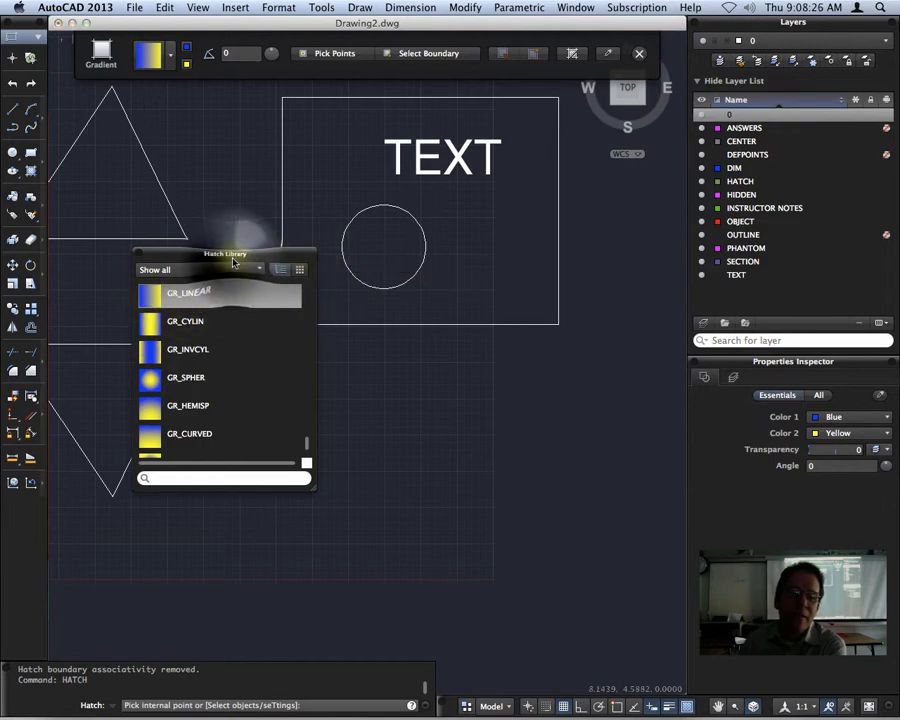
drag(224, 252, 117, 250)
click(498, 226)
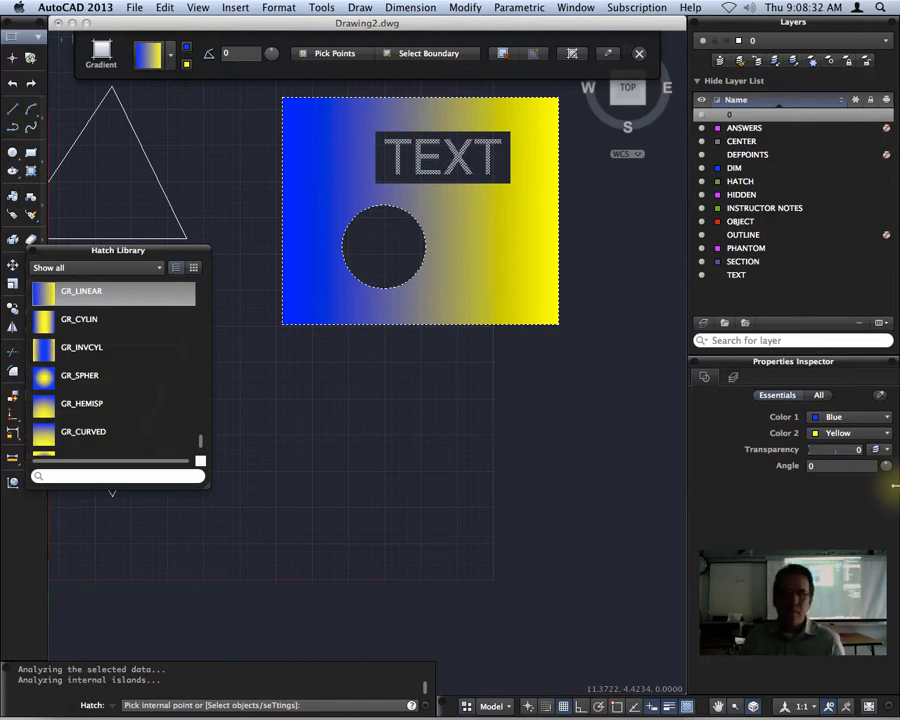
Make the first gradient colour red and choose the GR_HEMISP gradient after trying others.
click(177, 386)
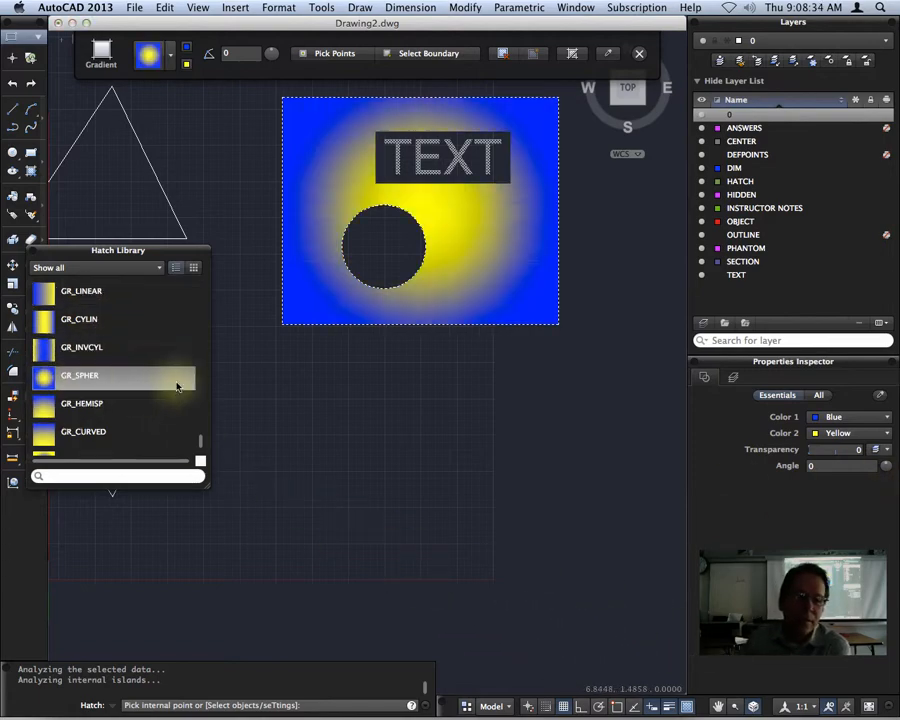
click(45, 432)
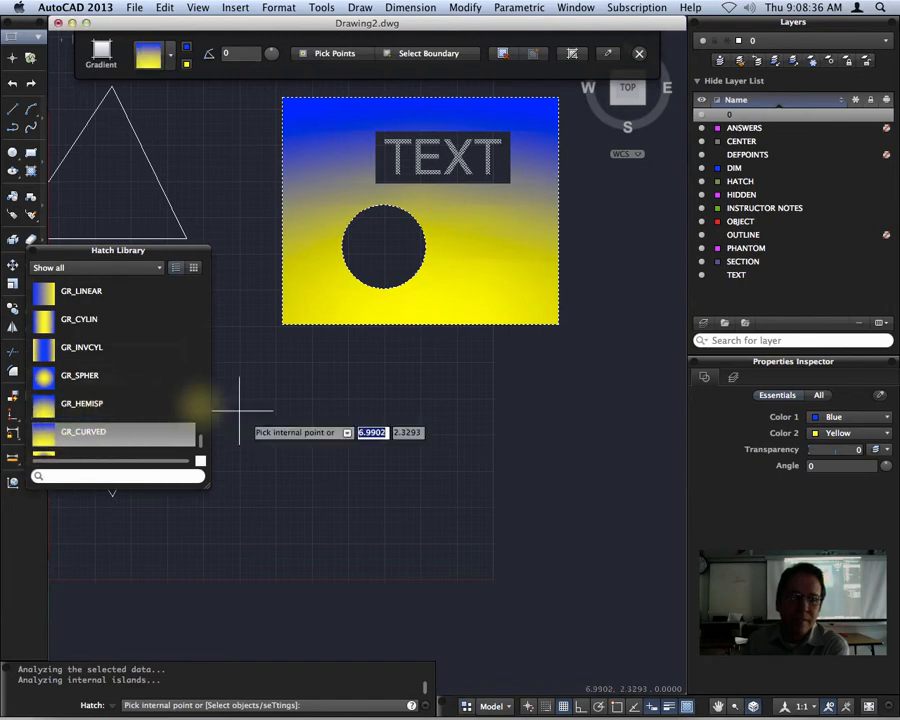
click(80, 375)
click(100, 318)
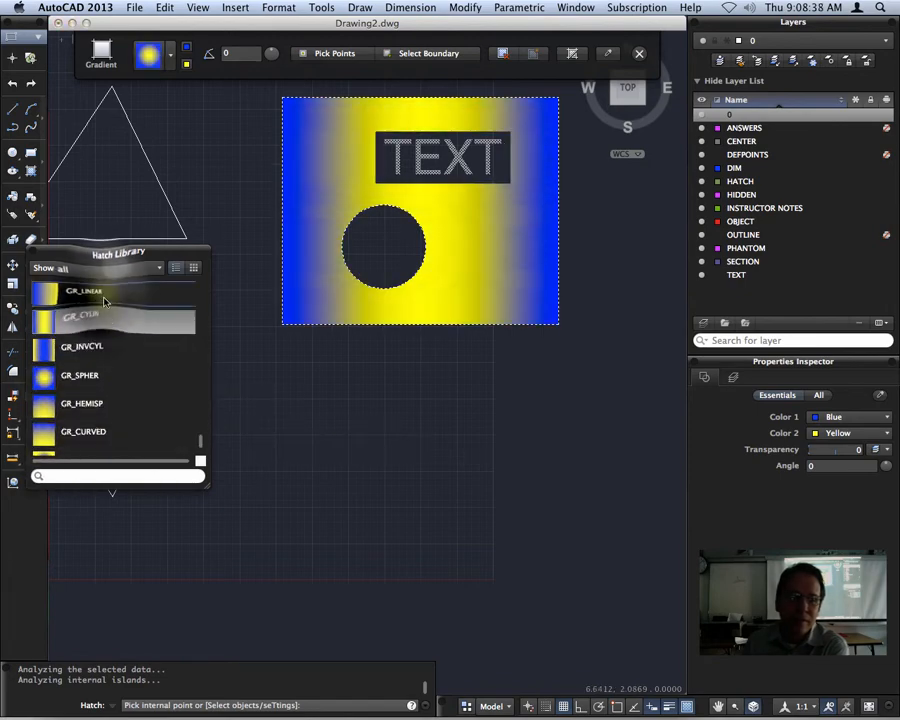
click(104, 296)
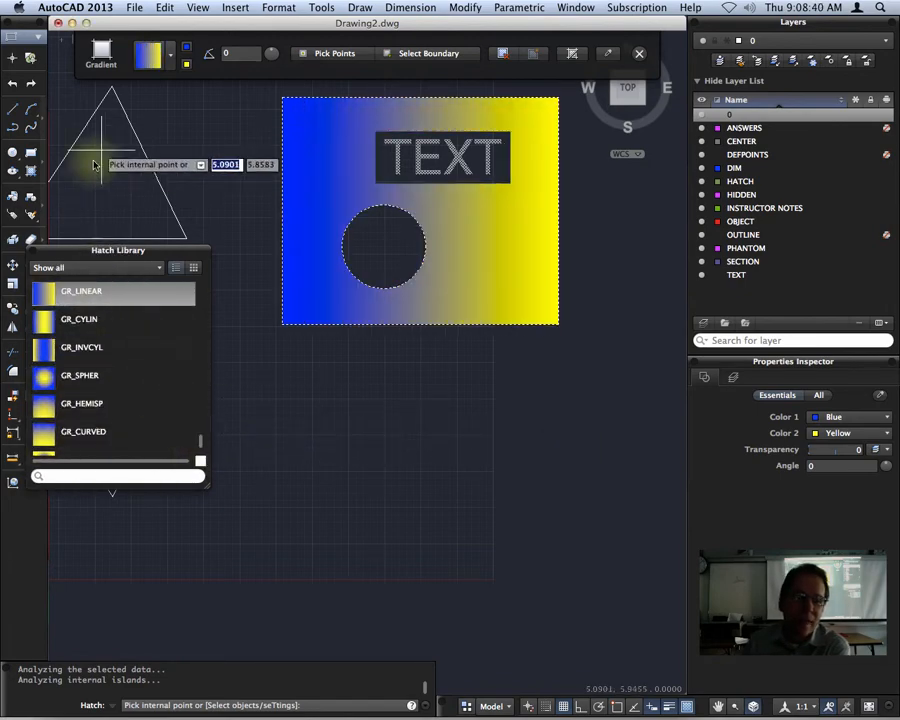
click(186, 47)
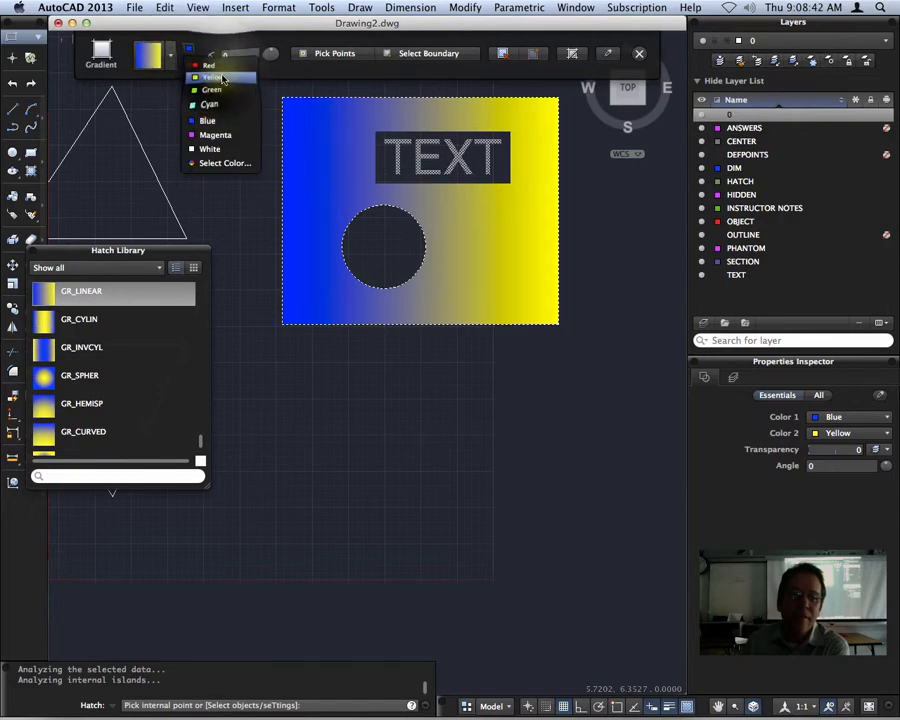
click(208, 65)
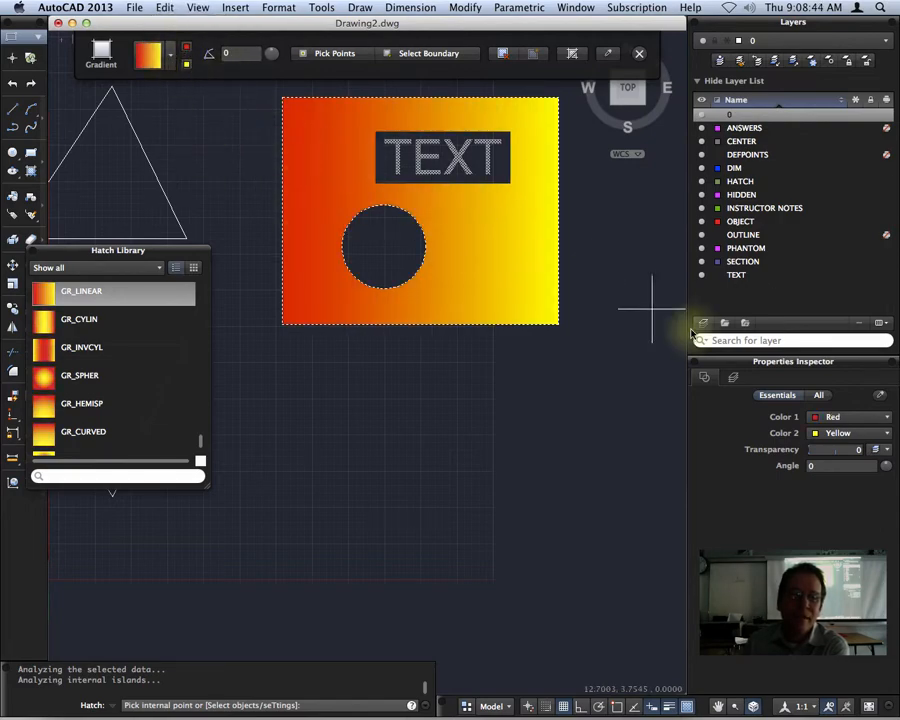
click(95, 436)
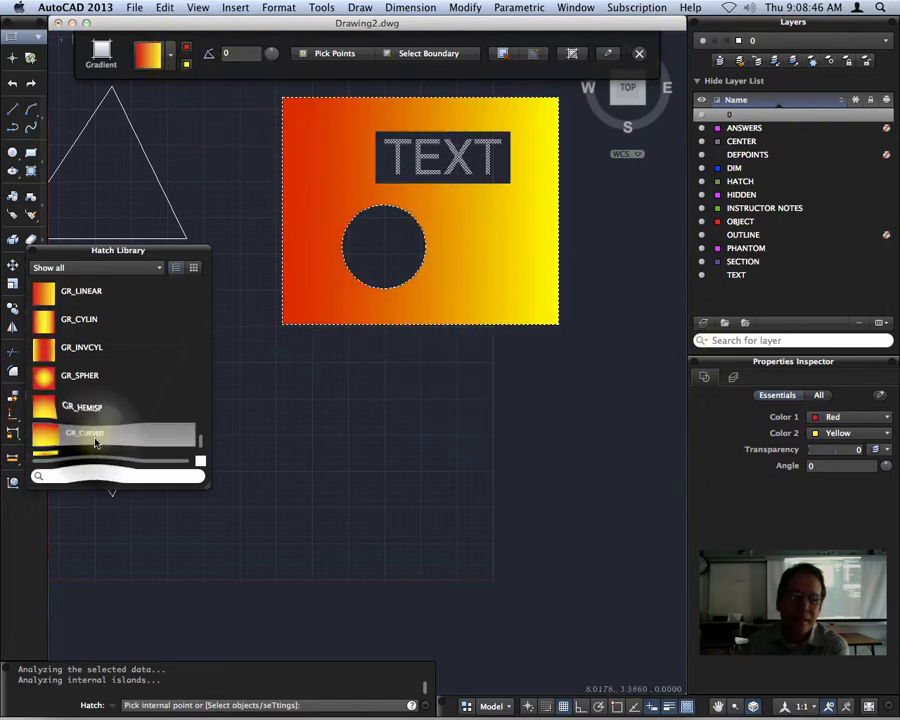
click(88, 405)
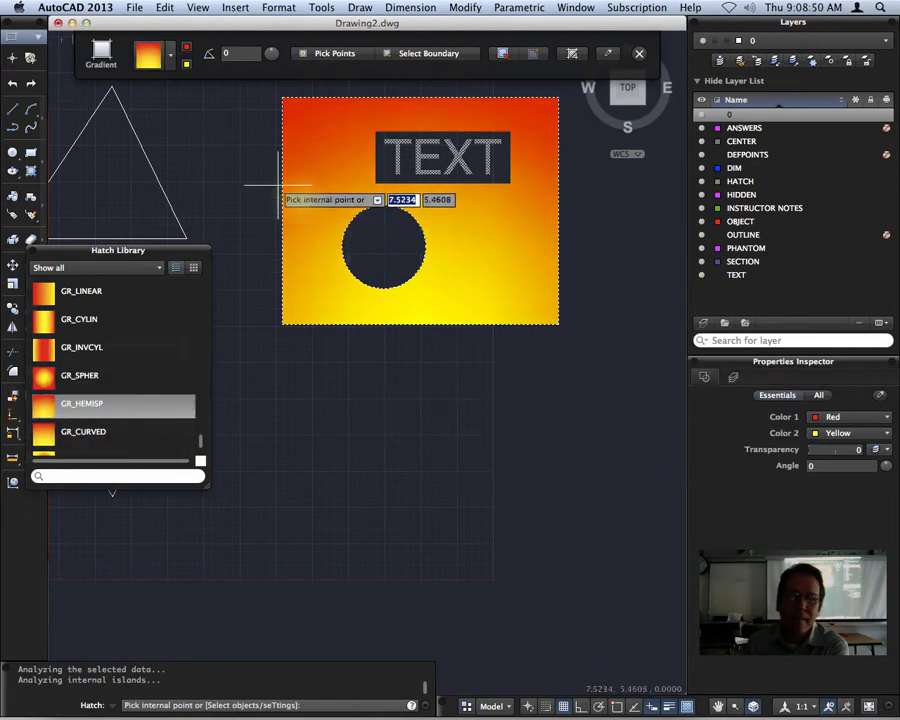
Use the rectangle as the gradient boundary, remove the inner boundaries, and finish the hatch.
click(410, 53)
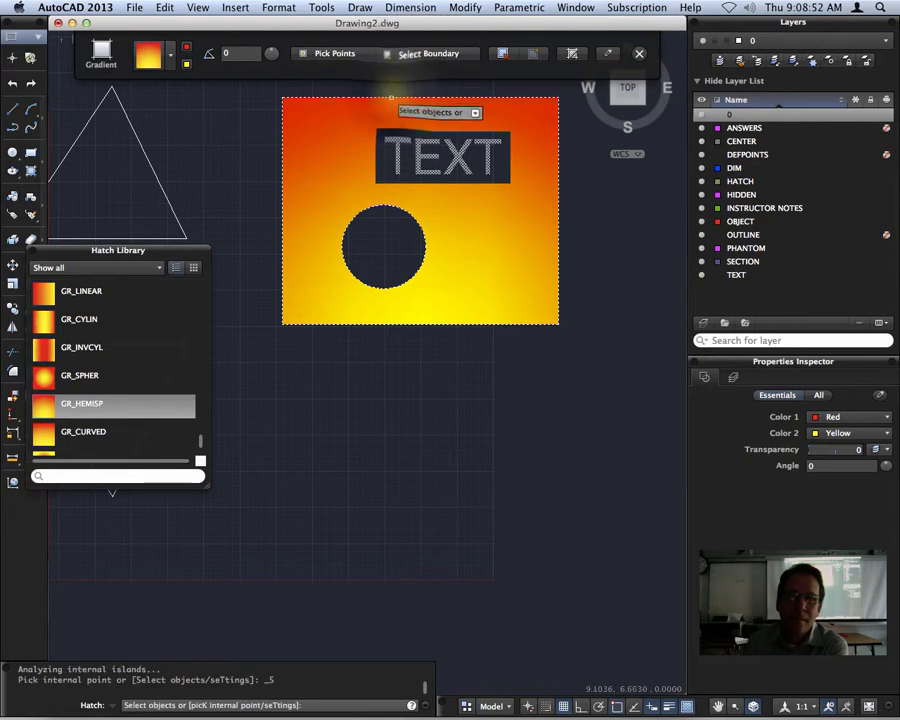
click(391, 97)
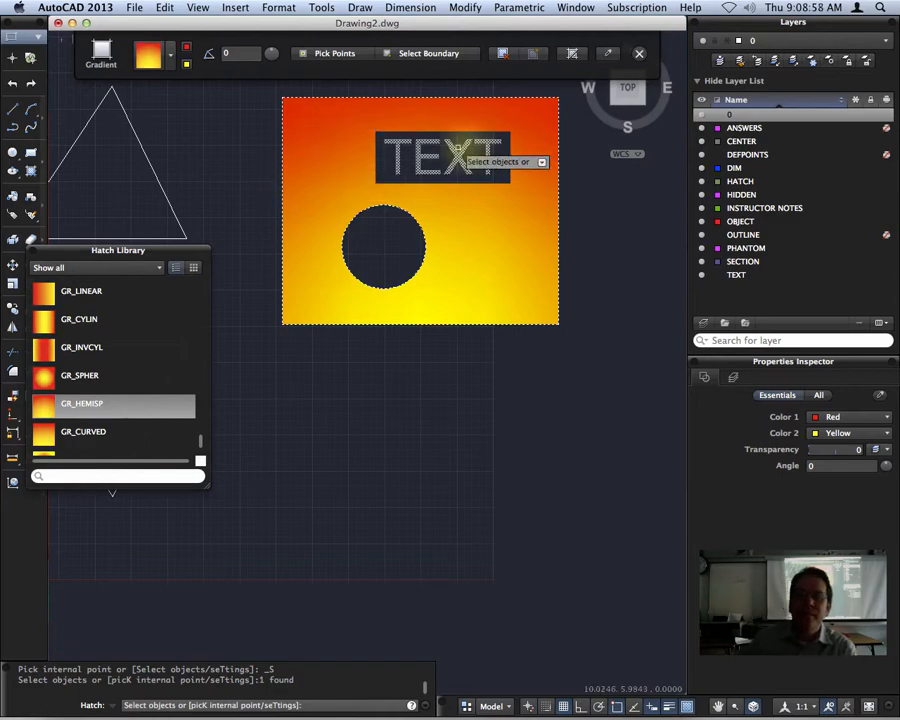
click(502, 53)
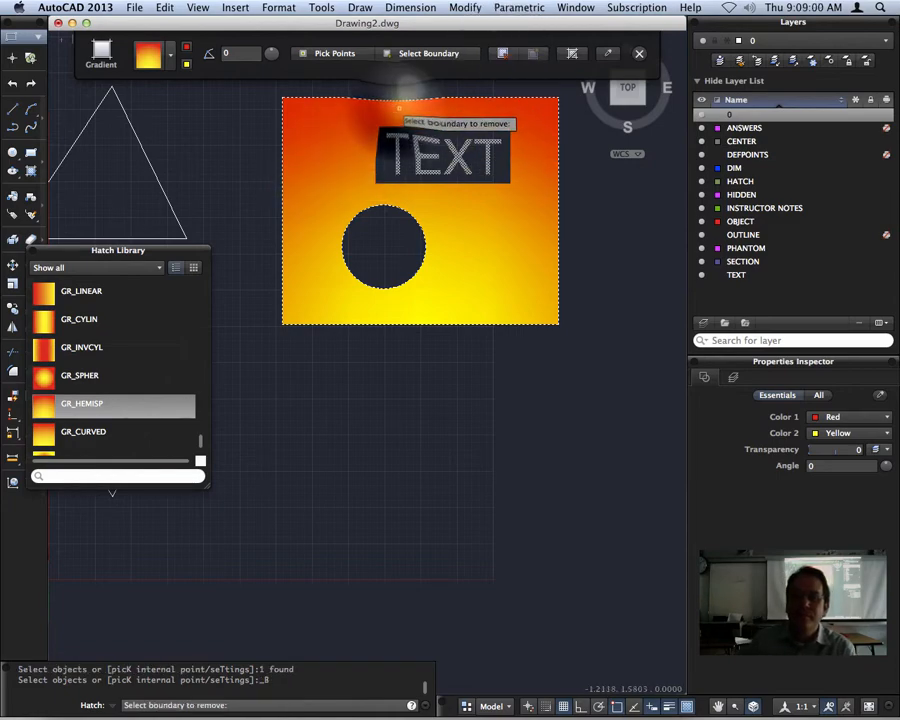
click(397, 106)
click(385, 98)
key(Return)
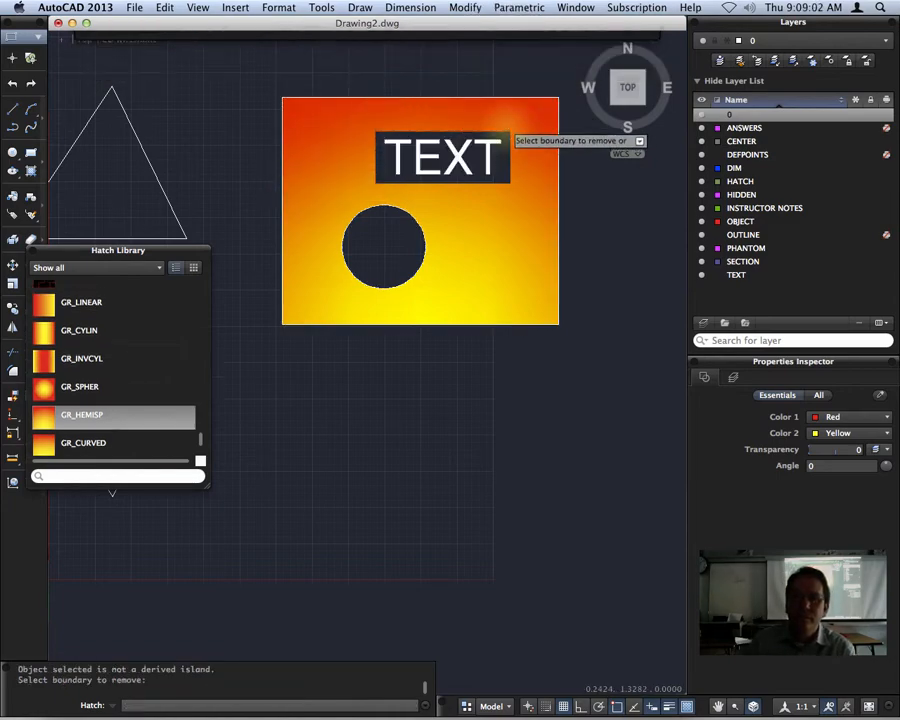
key(Escape)
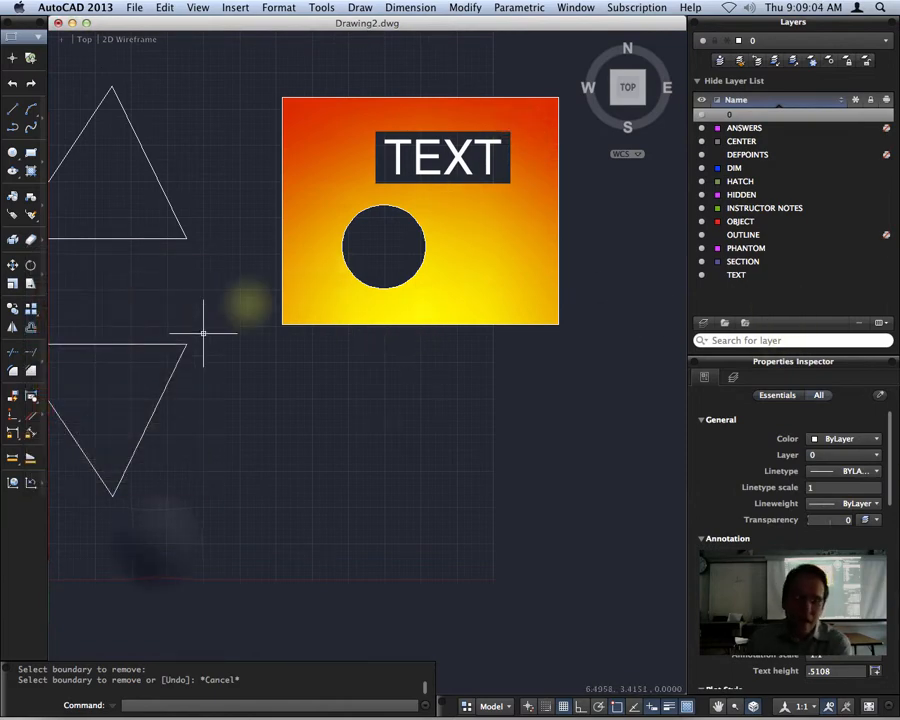
Pan the triangles into view and start a new HATCH.
middle_drag(167, 546, 325, 510)
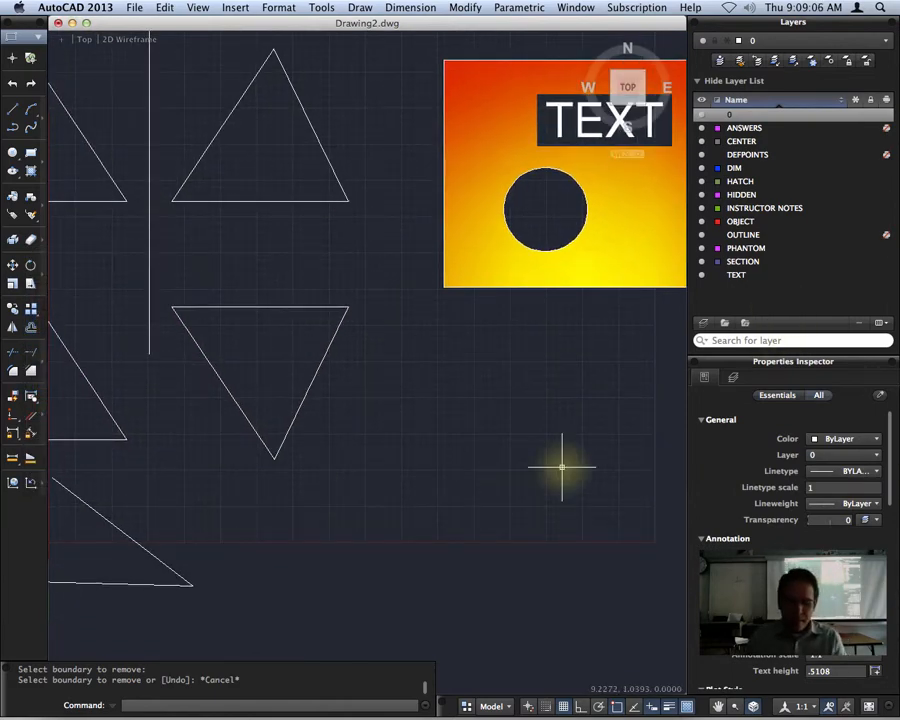
text(hatch)
key(Return)
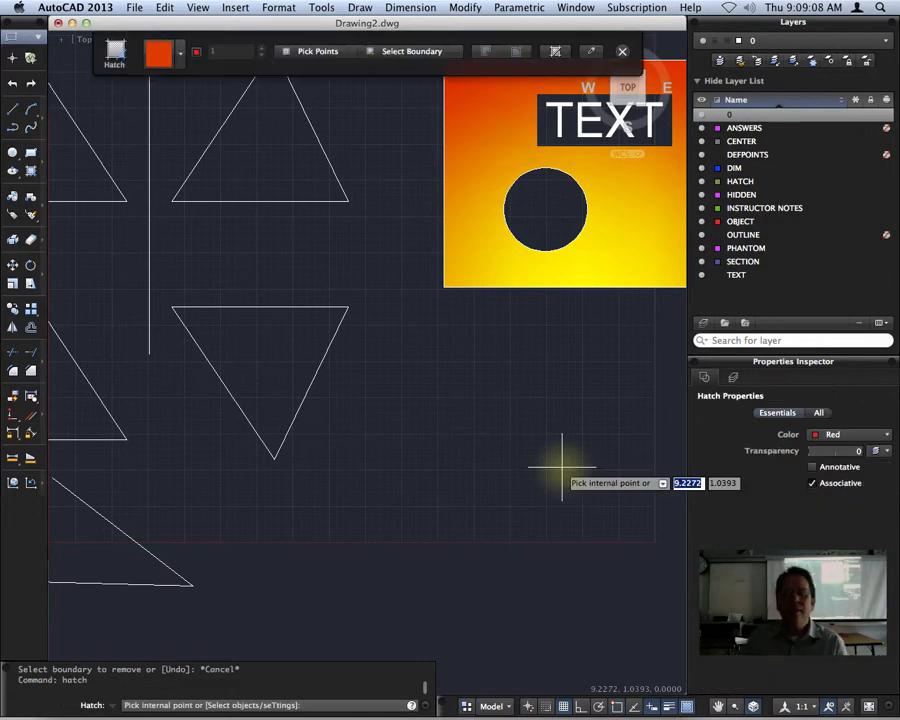
Switch the hatch type to pattern and pick GRASS from the enlarged Hatch Library.
click(180, 57)
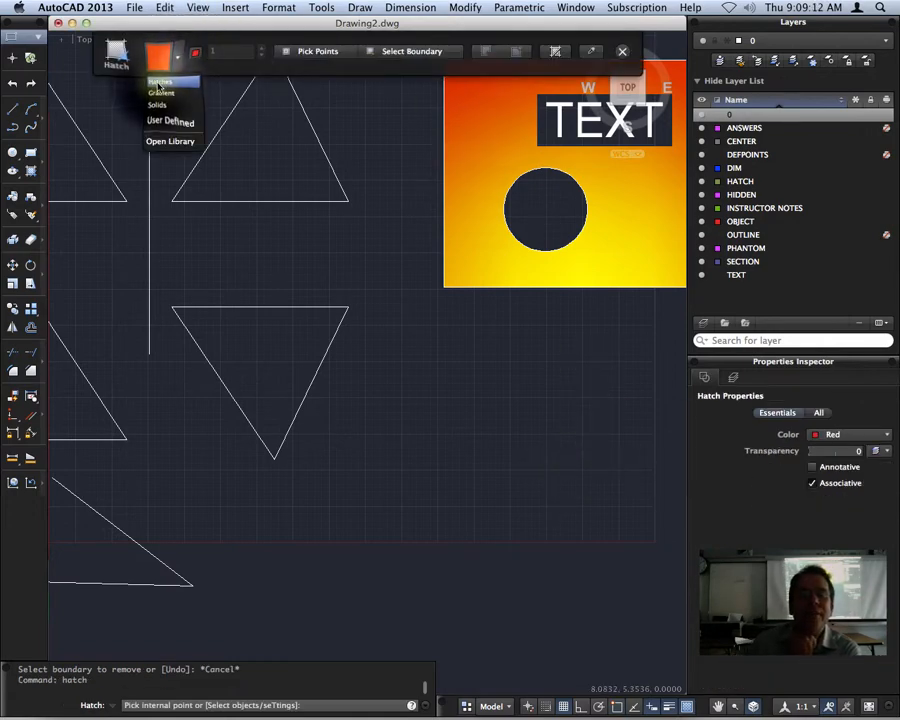
click(170, 141)
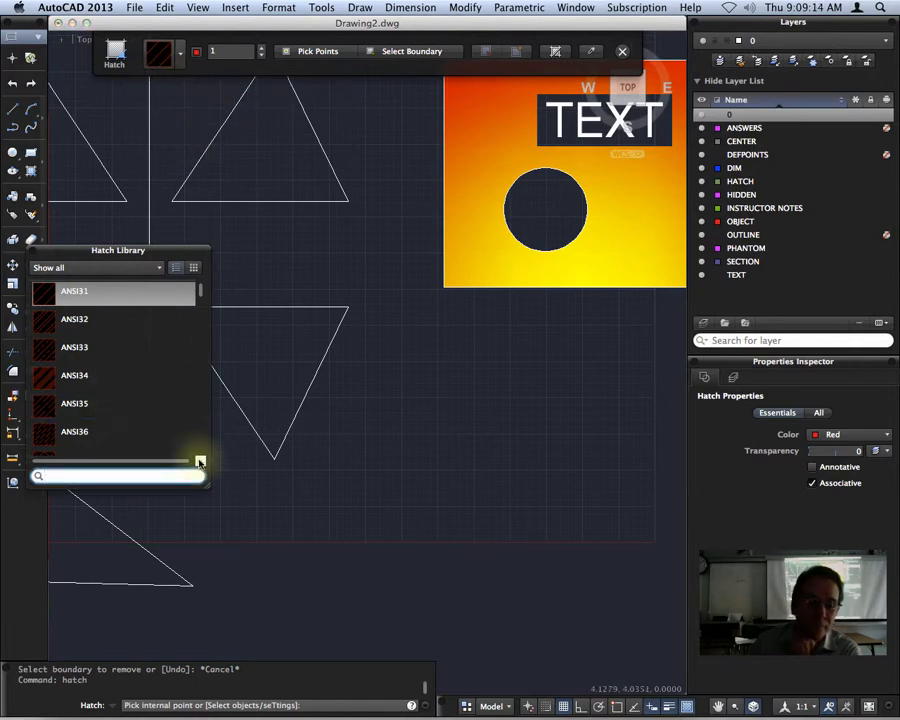
drag(207, 485, 209, 487)
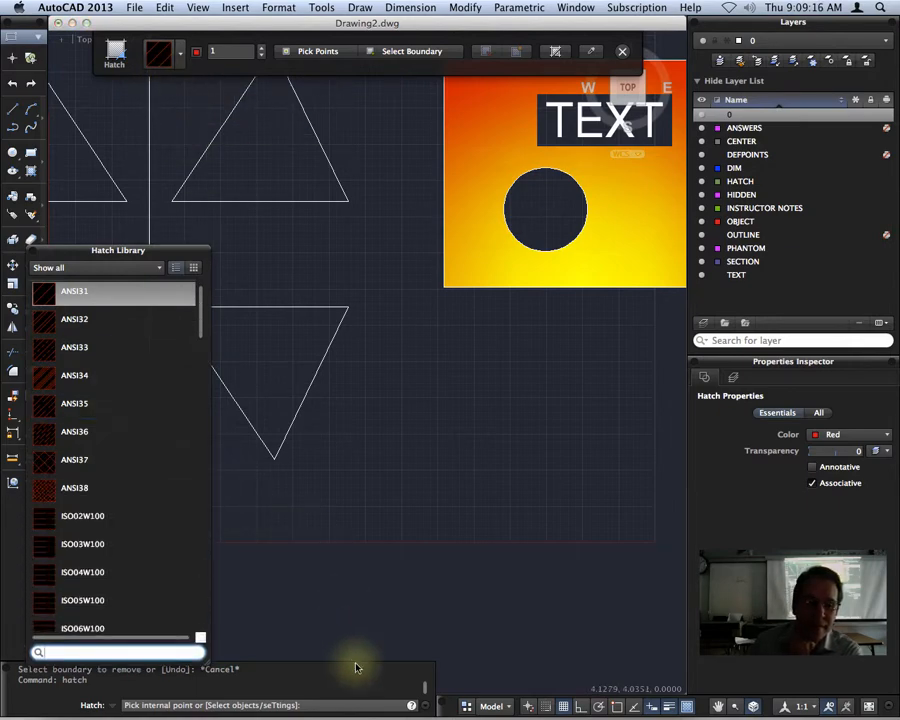
mouse_move(93, 256)
mouse_down()
mouse_move(145, 130)
mouse_move(109, 94)
mouse_up()
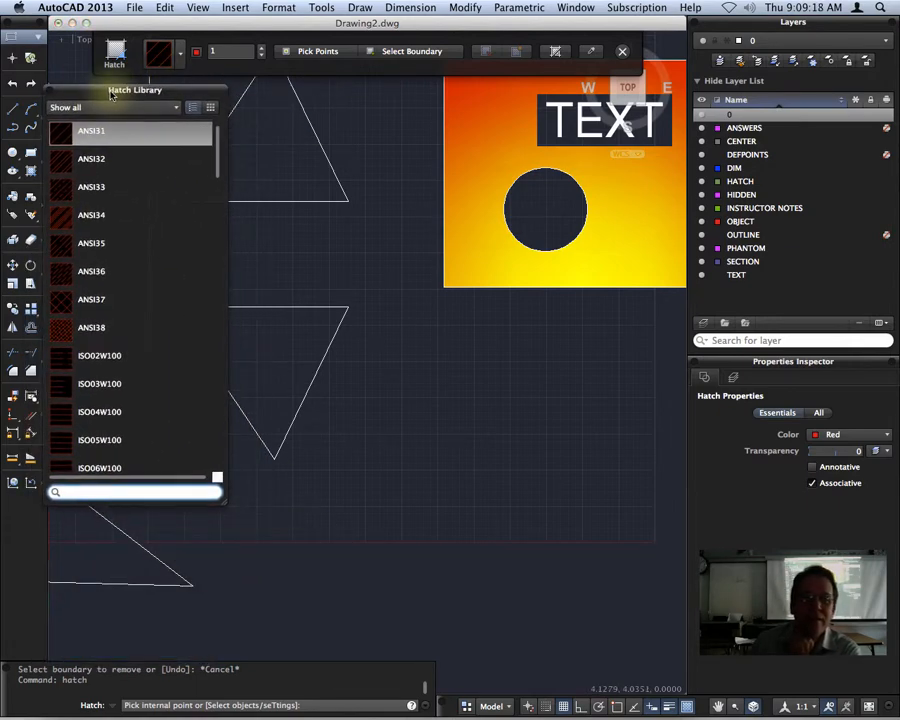
mouse_move(222, 506)
mouse_down()
mouse_move(297, 595)
mouse_move(343, 686)
mouse_up()
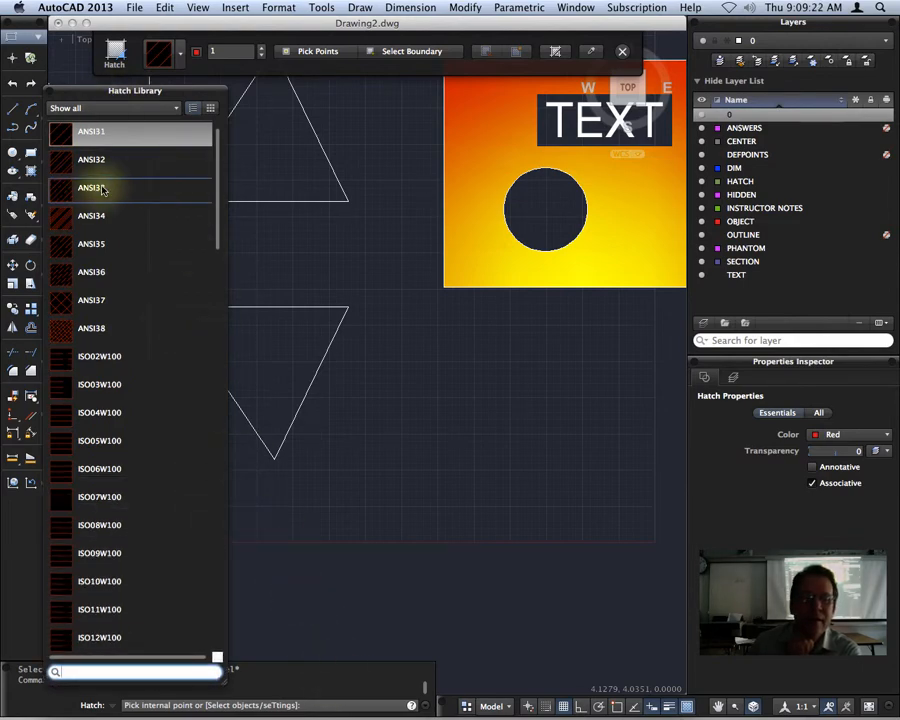
scroll(224, 172, down, 10)
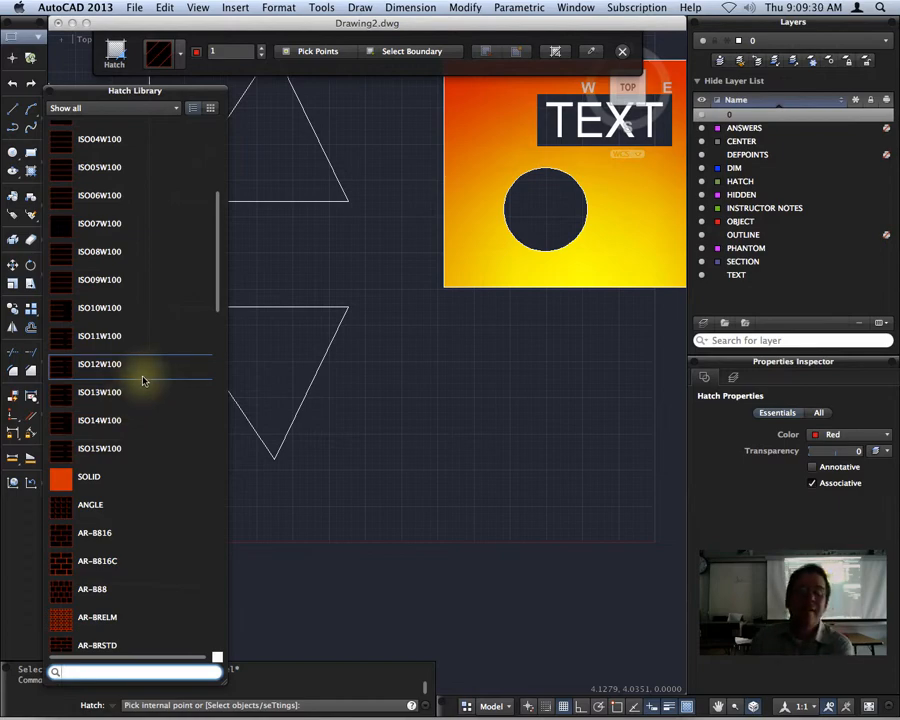
drag(220, 242, 216, 317)
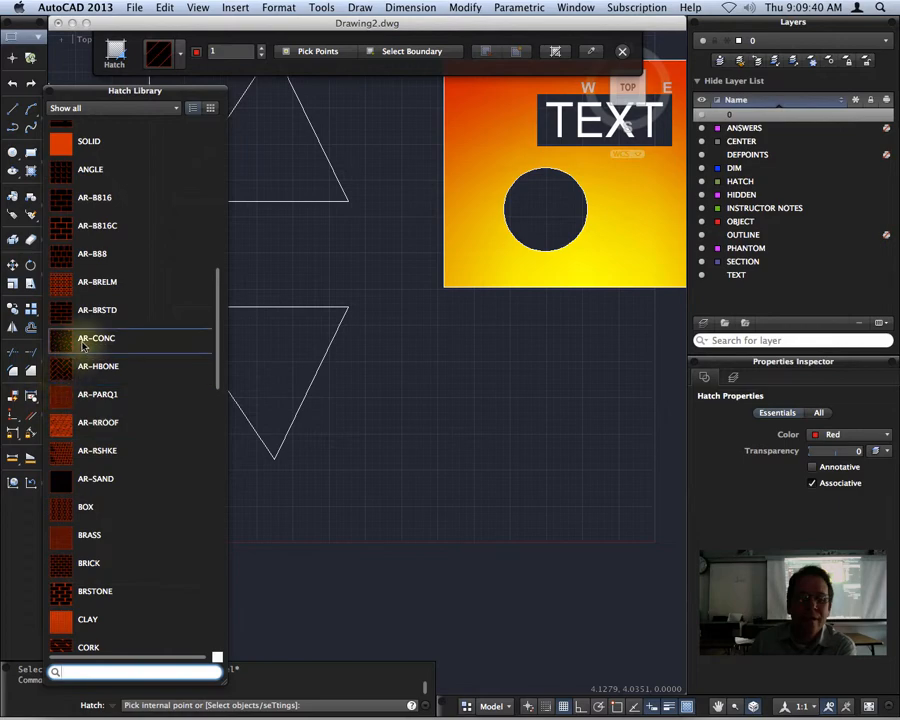
mouse_move(218, 315)
mouse_down()
mouse_move(212, 375)
mouse_move(221, 347)
mouse_up()
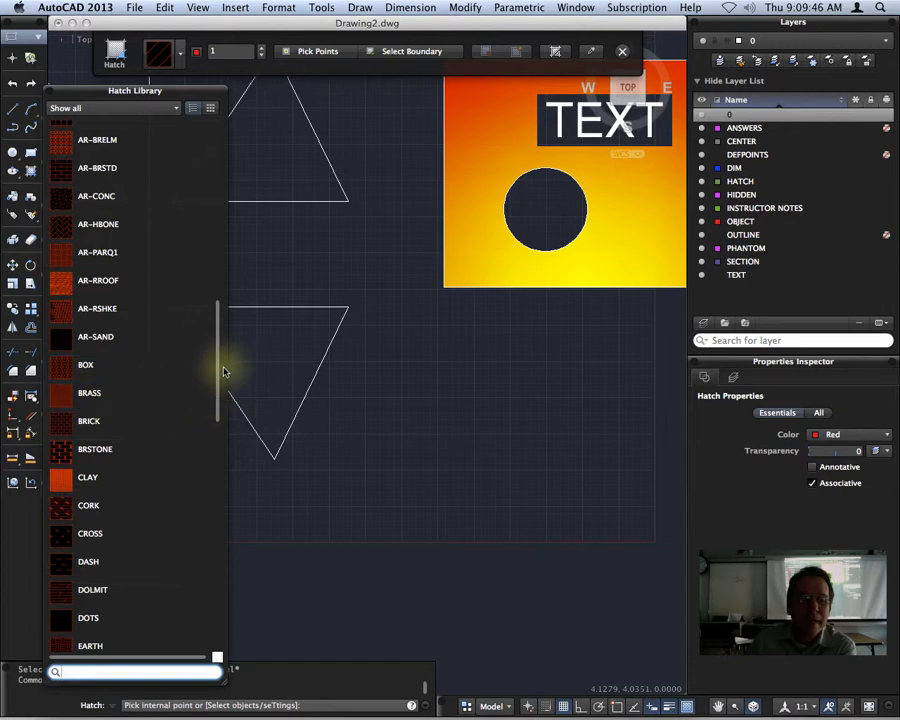
mouse_move(215, 366)
mouse_down()
mouse_move(207, 468)
mouse_move(223, 209)
mouse_up()
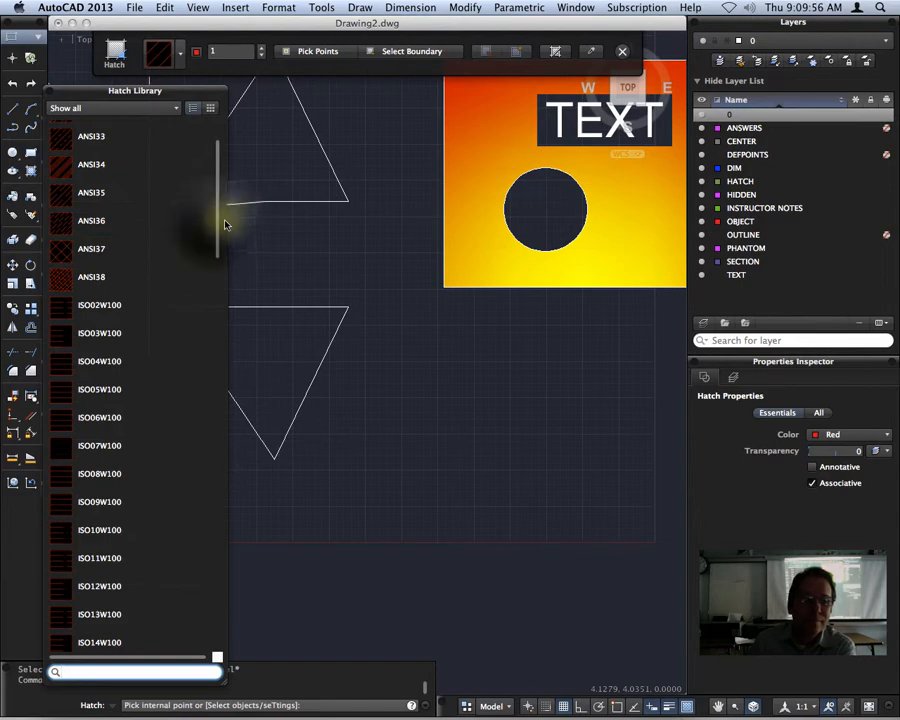
mouse_move(225, 224)
mouse_down()
mouse_move(220, 186)
mouse_move(212, 408)
mouse_move(227, 559)
mouse_move(232, 501)
mouse_up()
click(124, 300)
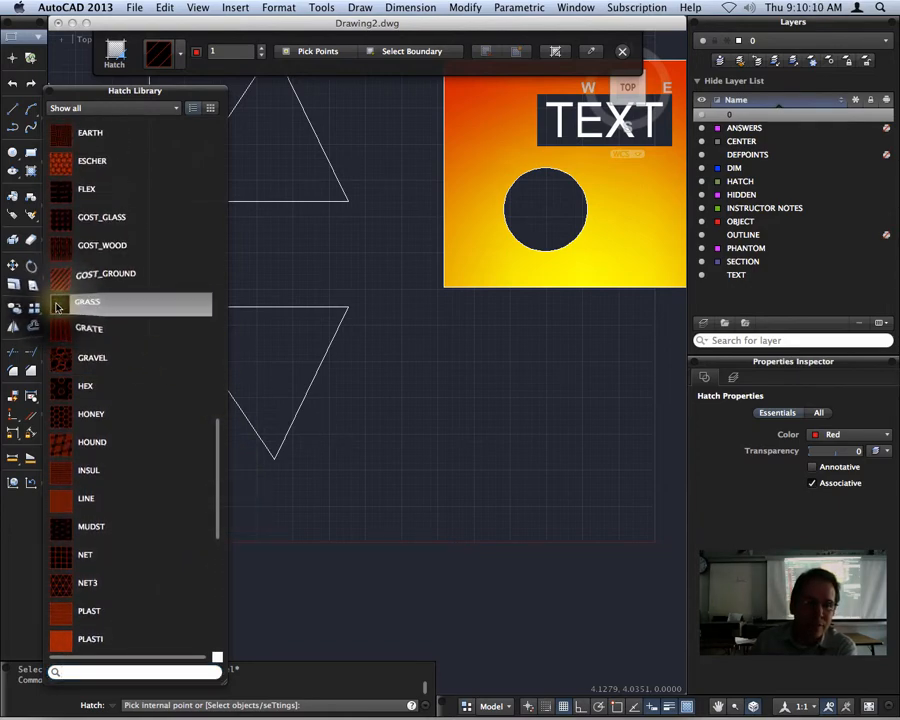
Make the GRASS hatch green and apply it inside the inverted triangle.
click(197, 51)
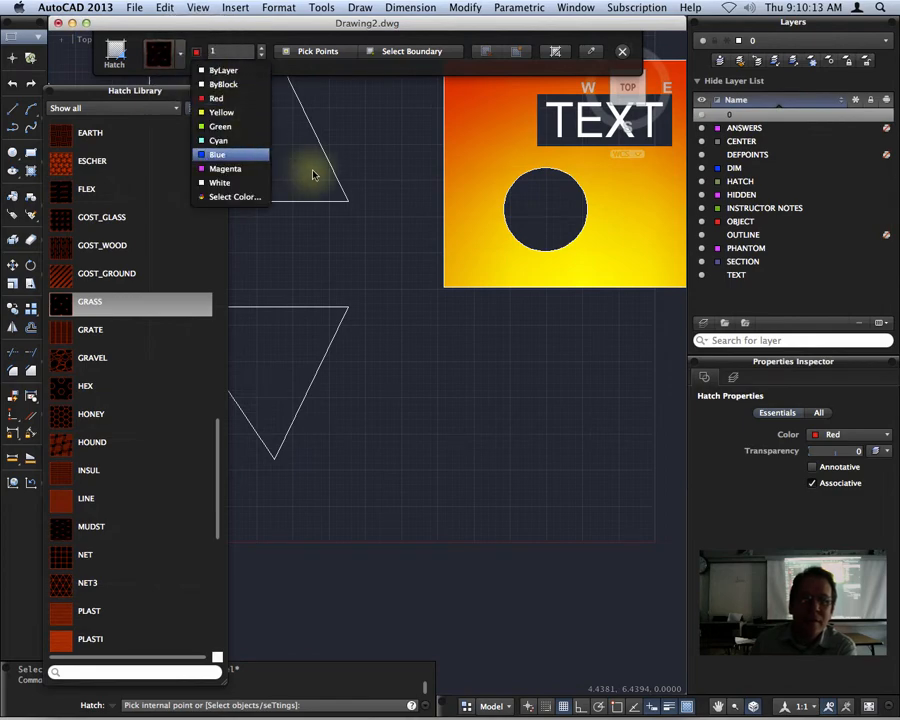
click(234, 128)
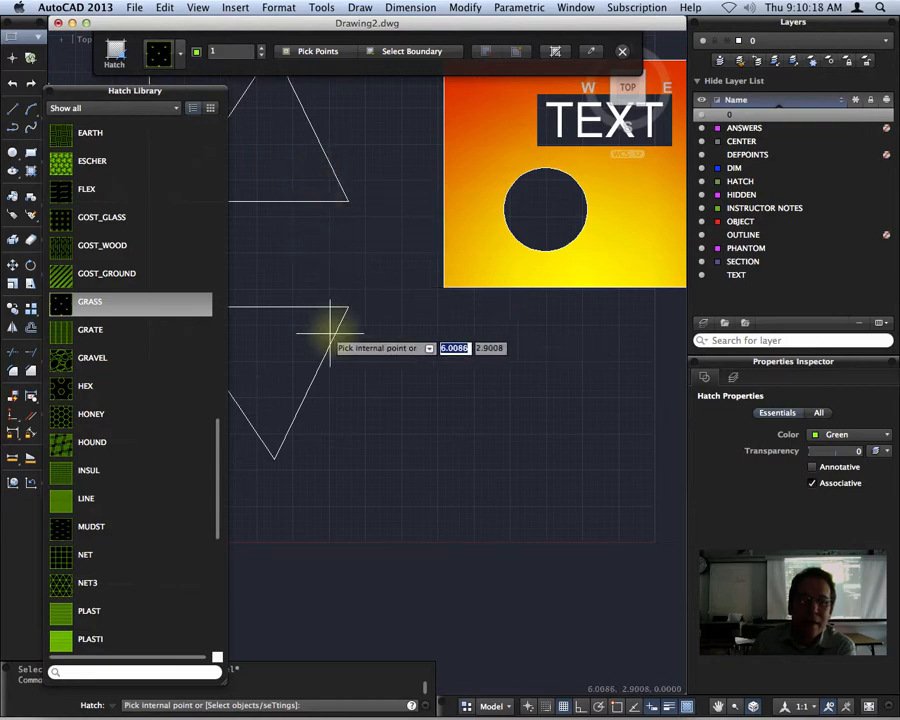
click(264, 352)
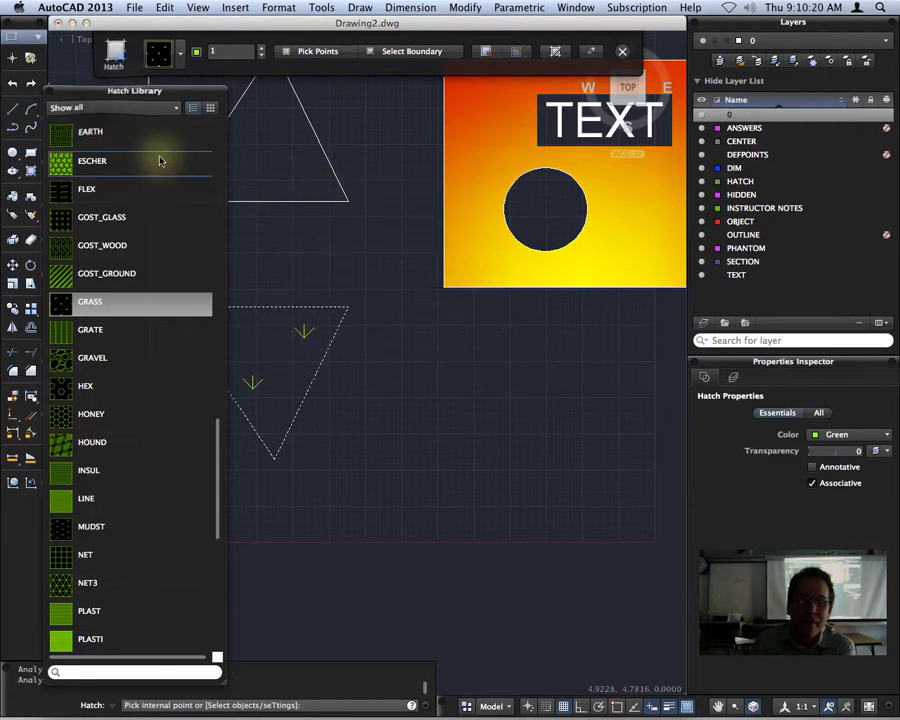
mouse_move(104, 94)
mouse_down()
mouse_move(657, 318)
mouse_move(750, 87)
mouse_up()
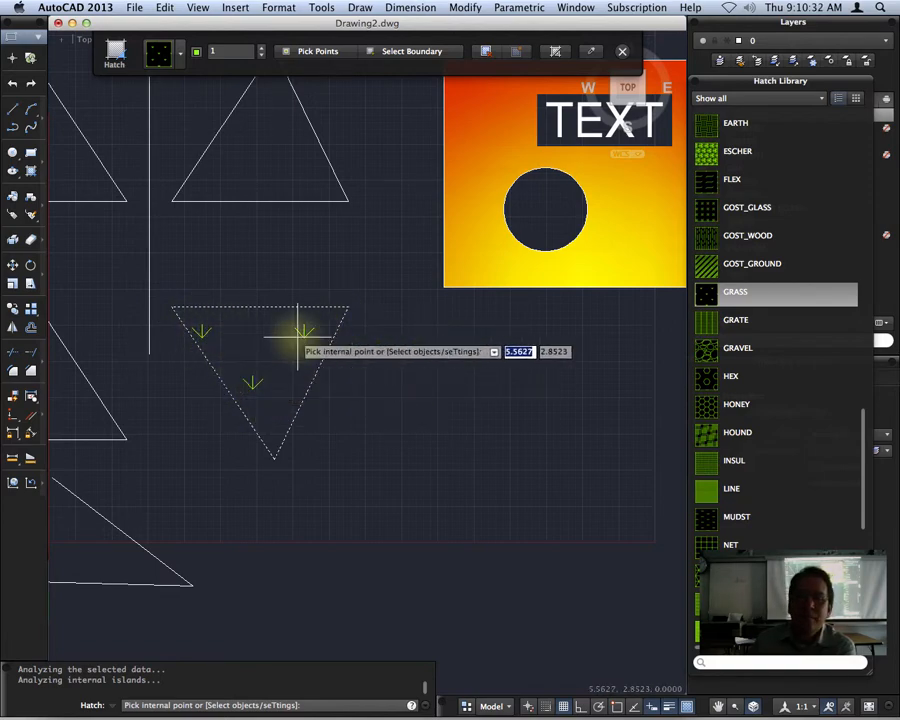
Try several GRASS pattern scales in the triangle, settling on .3.
click(262, 51)
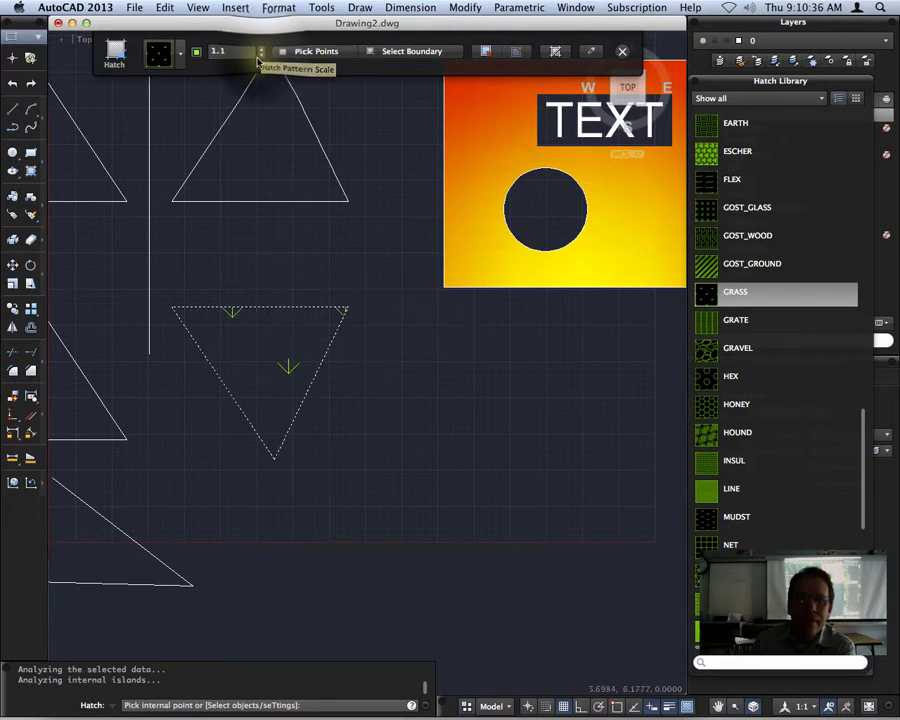
click(262, 55)
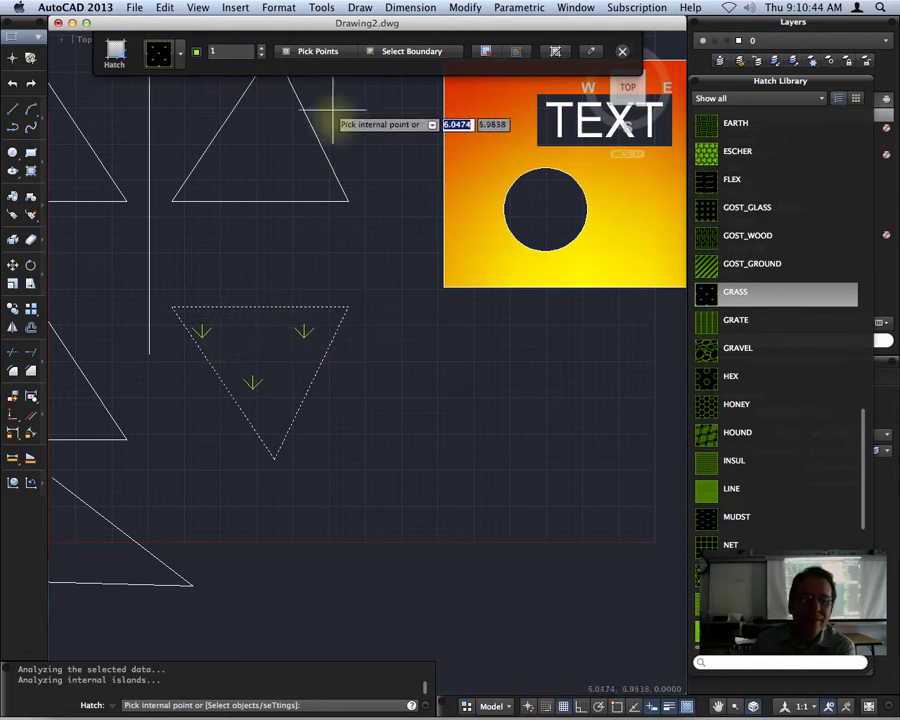
click(260, 61)
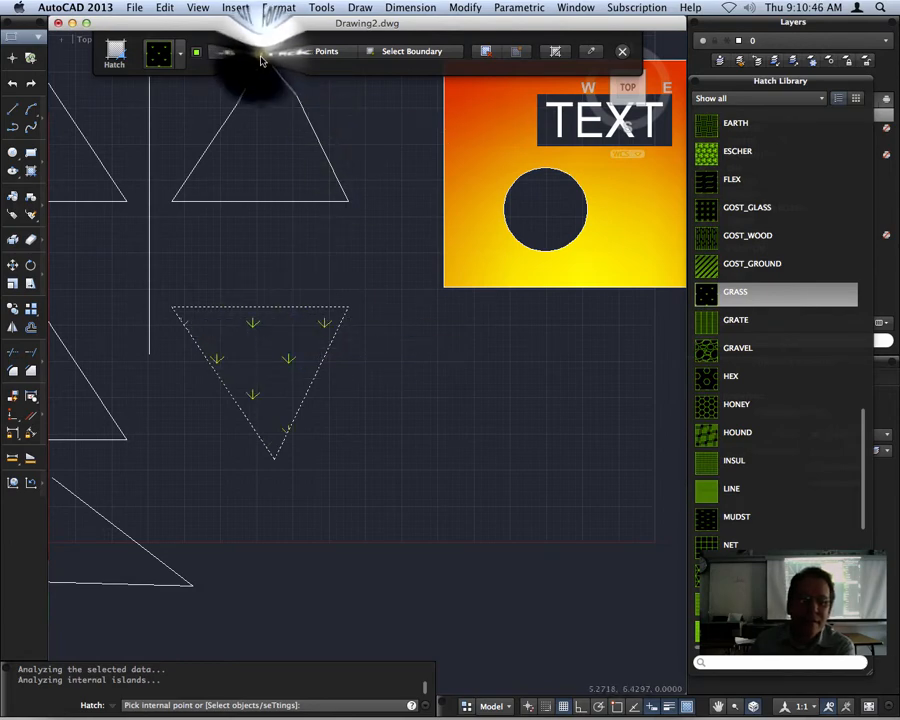
click(260, 61)
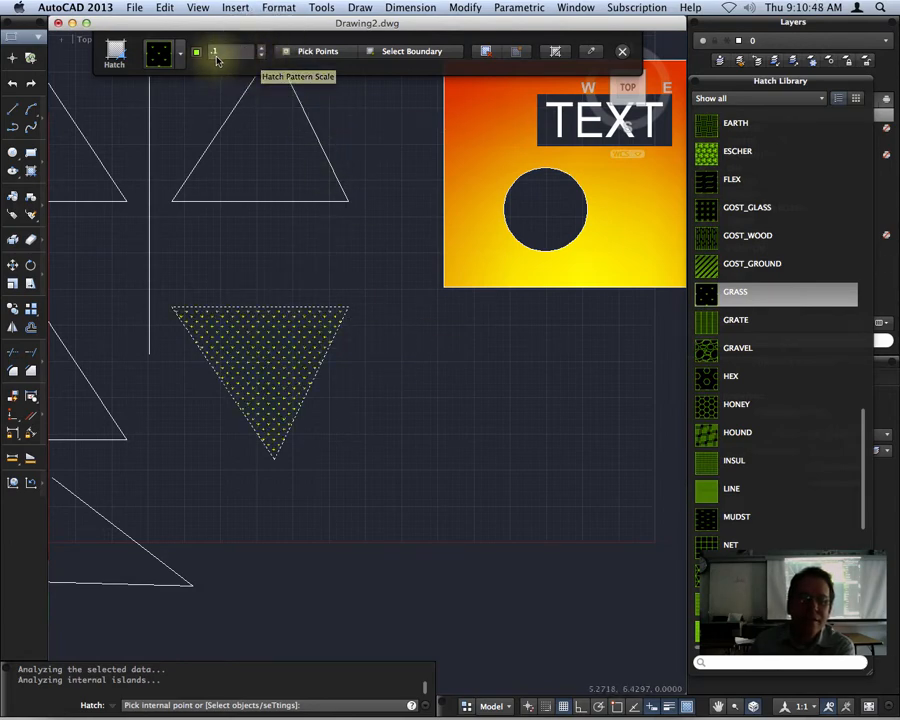
scroll(266, 376, up, 5)
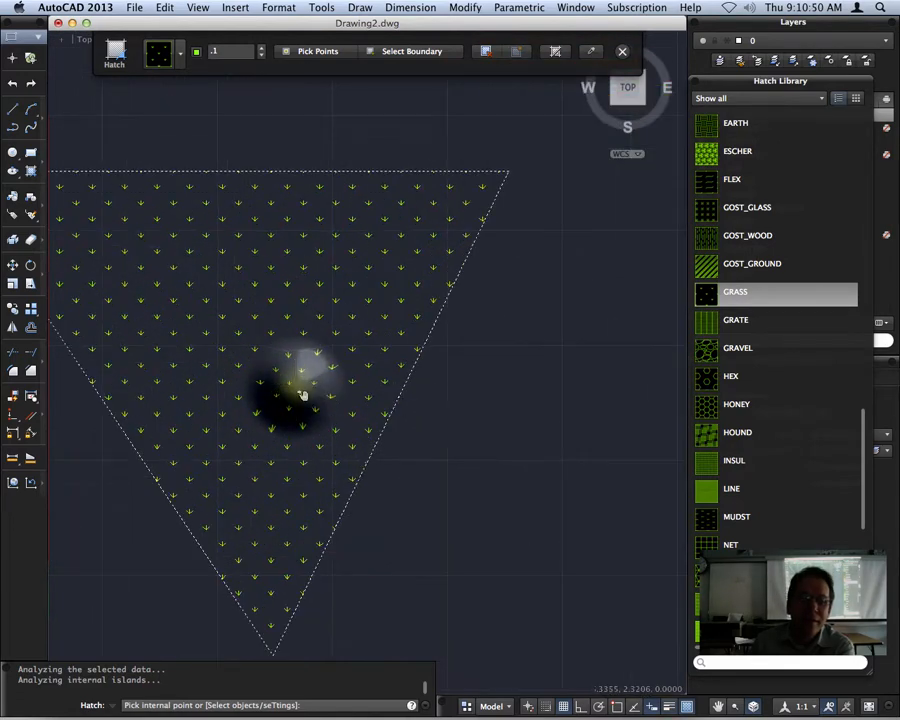
middle_drag(302, 395, 376, 356)
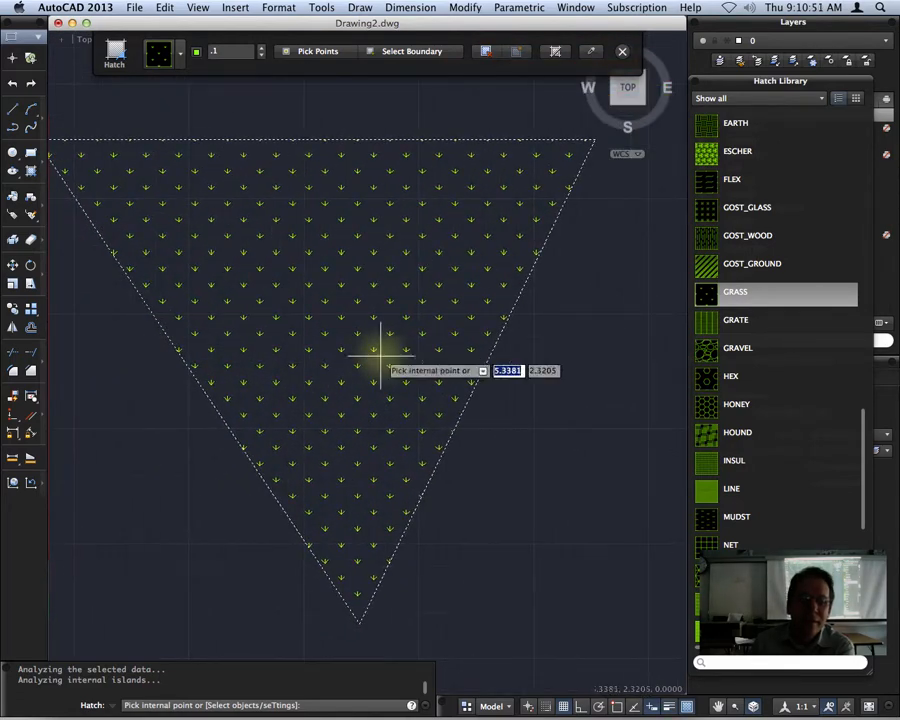
click(262, 47)
click(262, 47)
scroll(511, 410, down, 2)
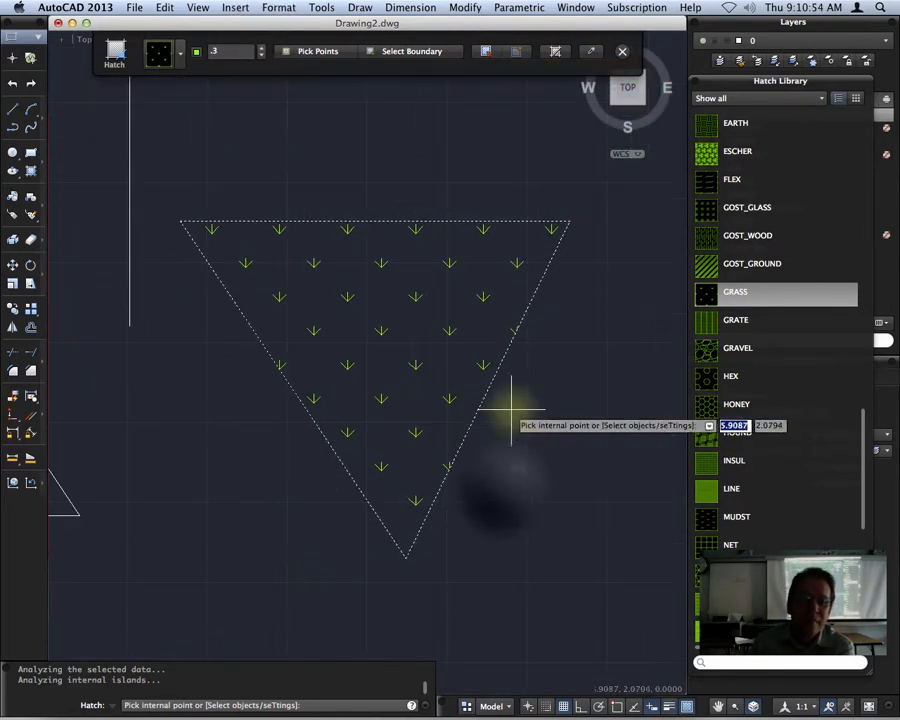
middle_drag(528, 498, 428, 470)
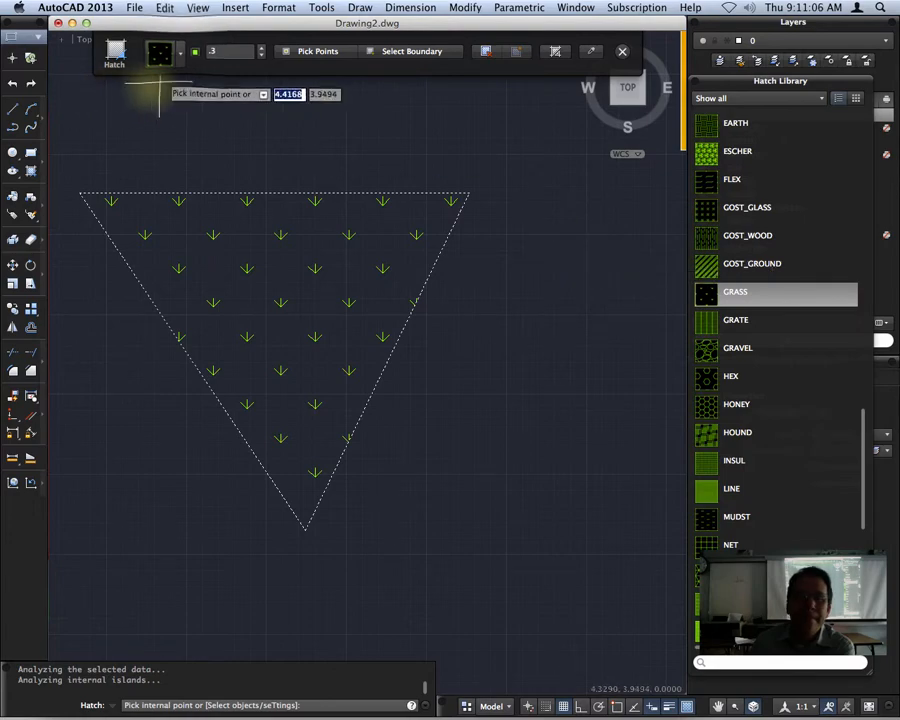
click(181, 53)
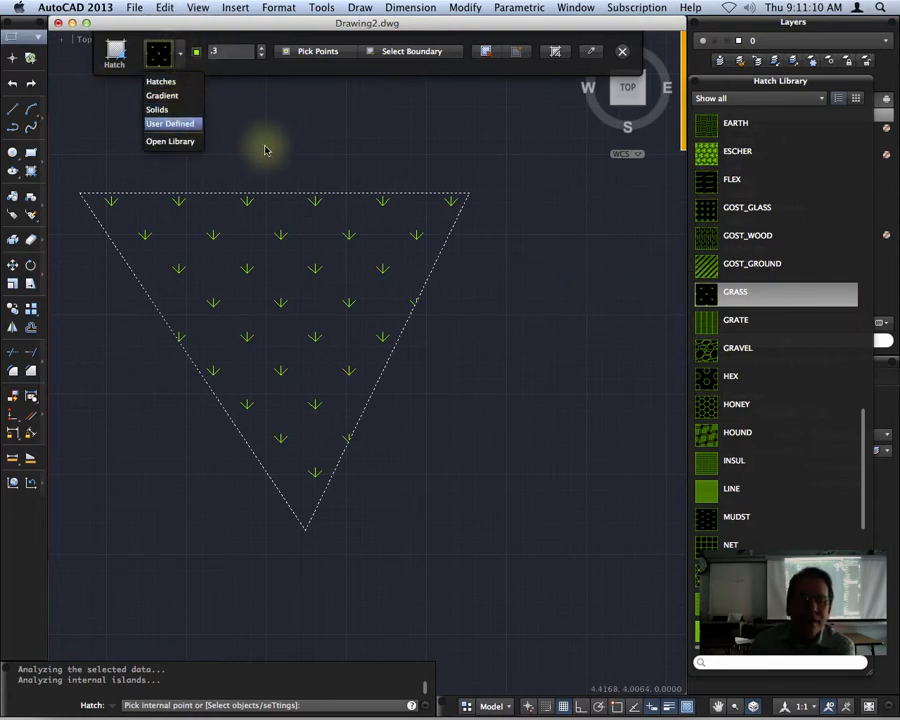
Close the hatch-type list without changes and switch to Remote Desktop.
click(225, 36)
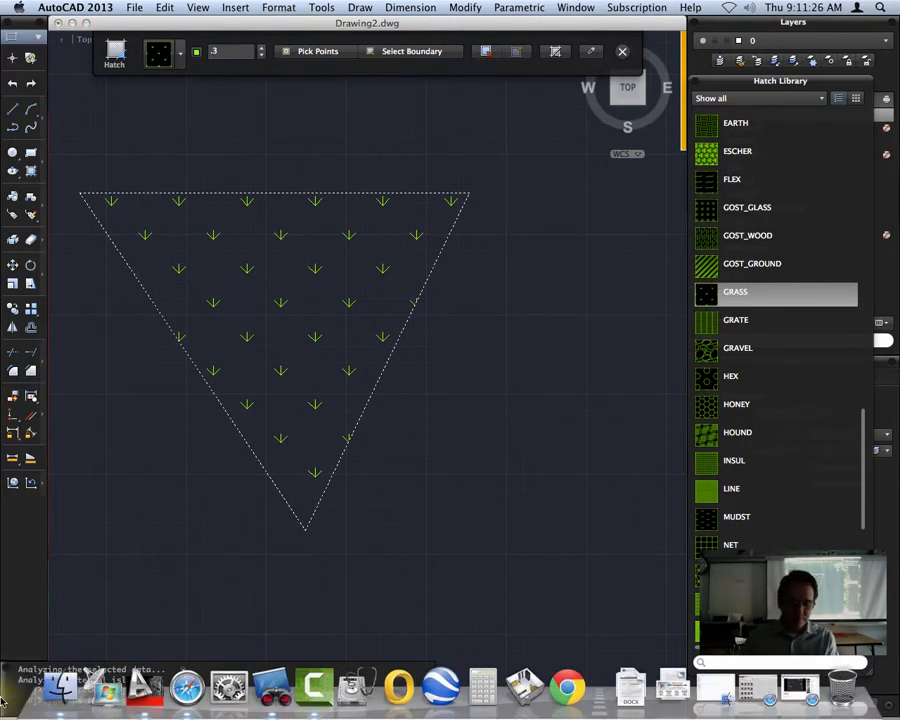
key(super+Tab)
click(647, 7)
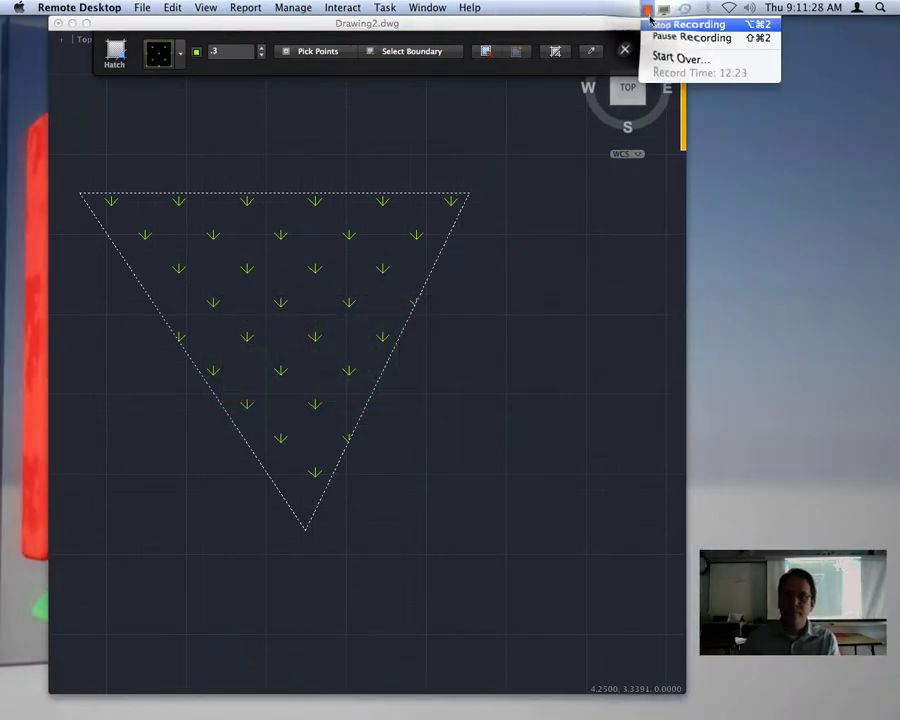